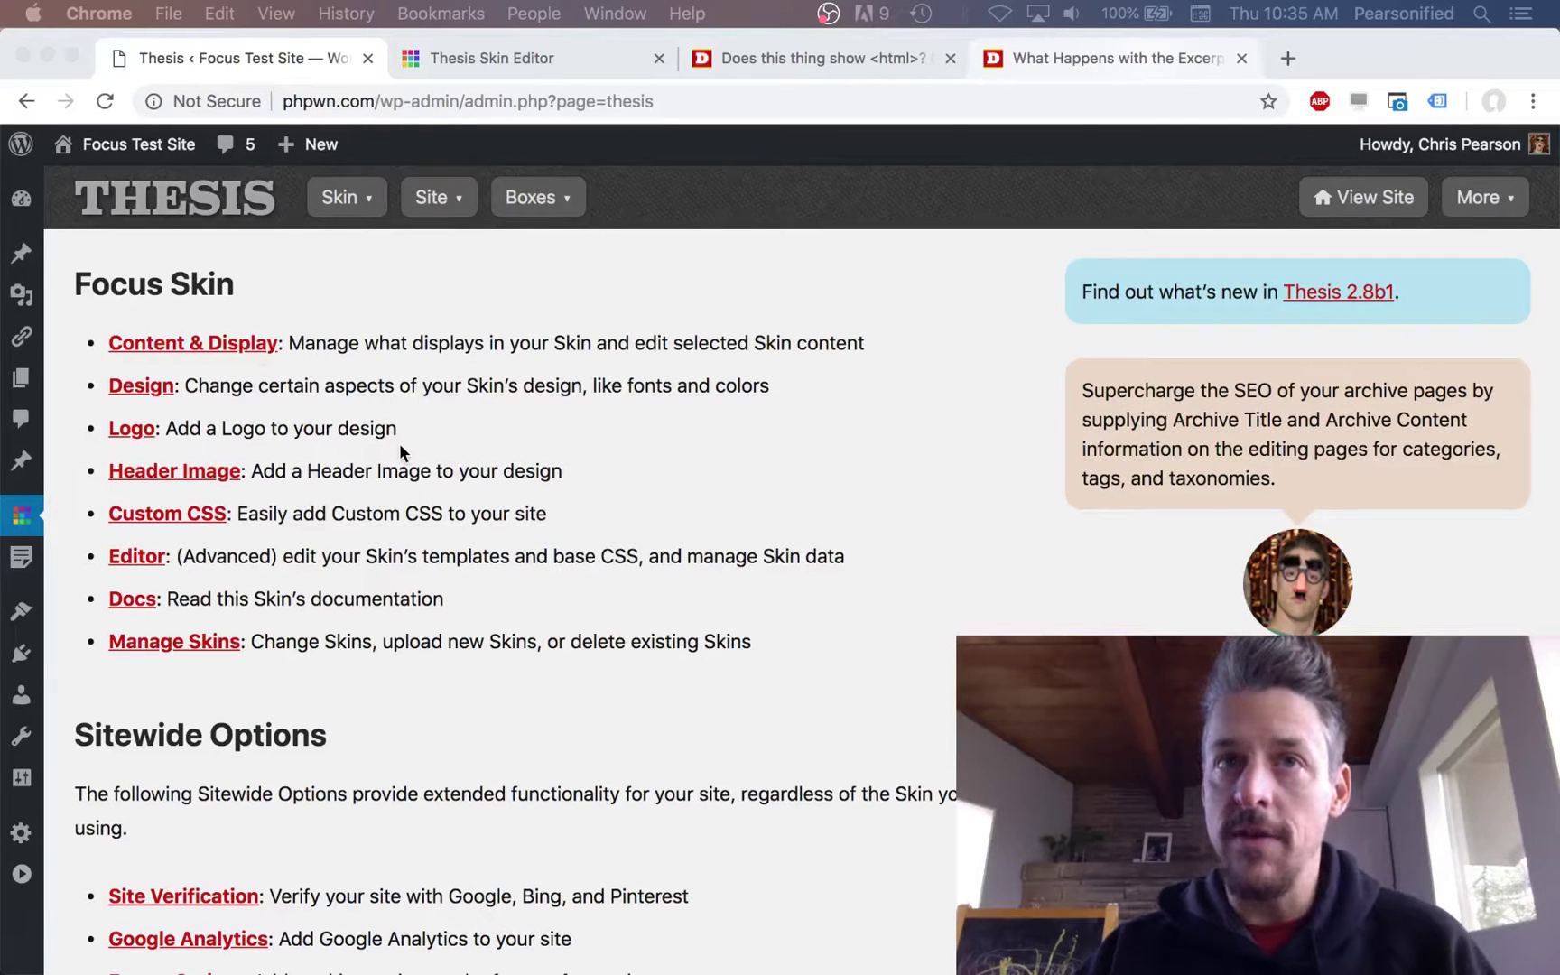
- Open the Focus skin's Content & Display options and expand Content Presentation (with Sidebar Settings)
{"action": "left_click", "coordinate": [357, 296]}
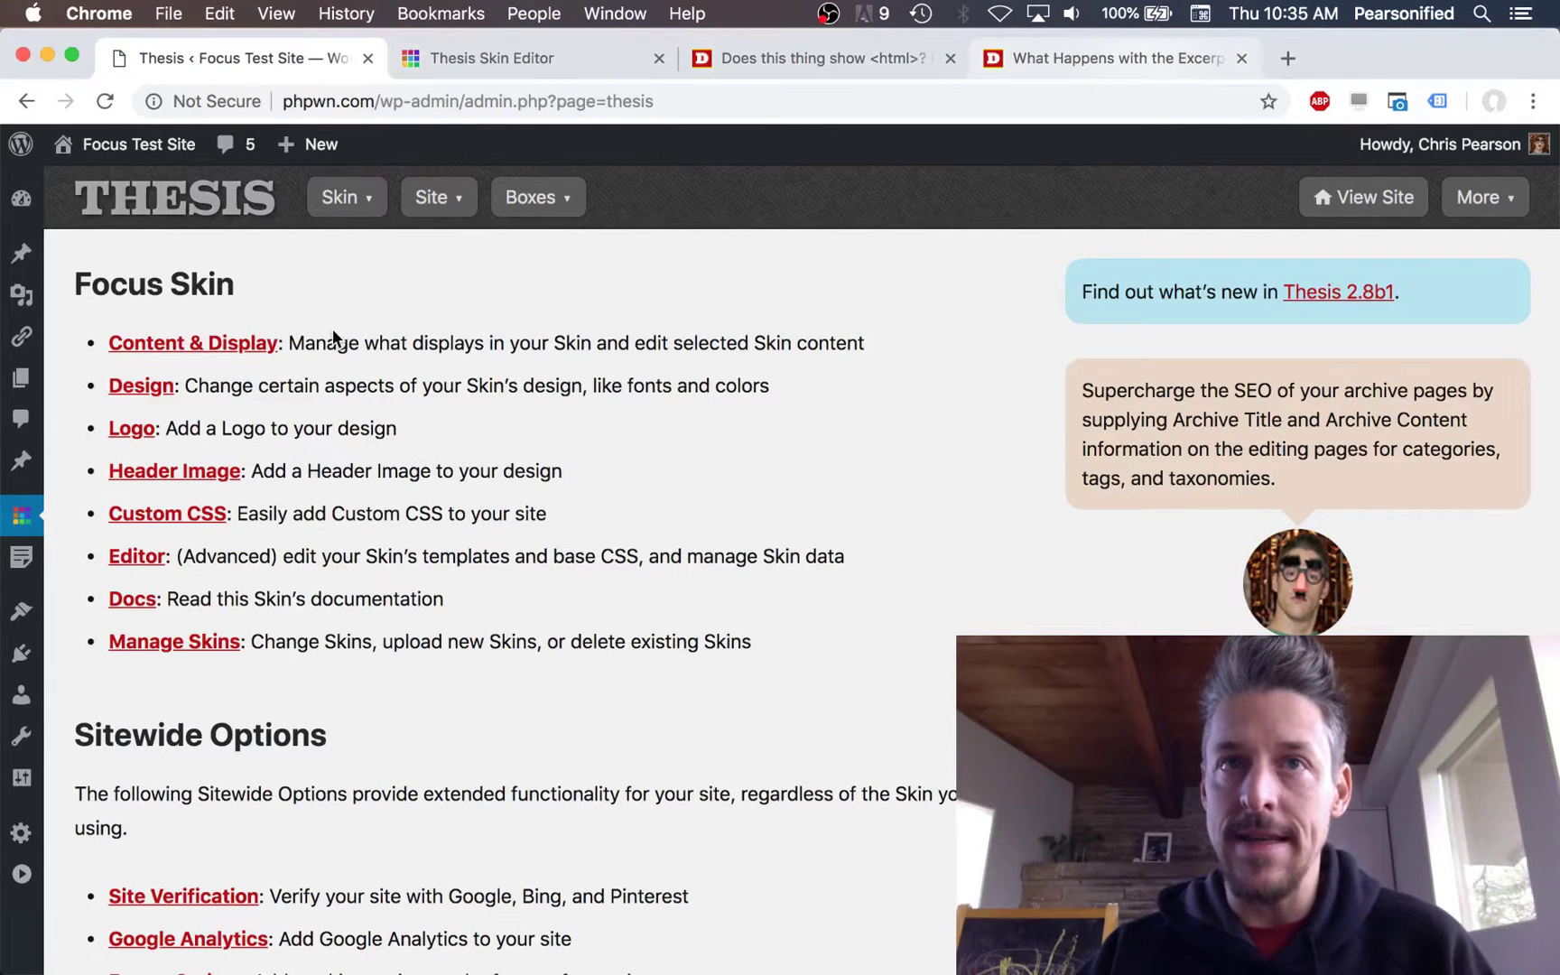
{"action": "left_click", "coordinate": [228, 354]}
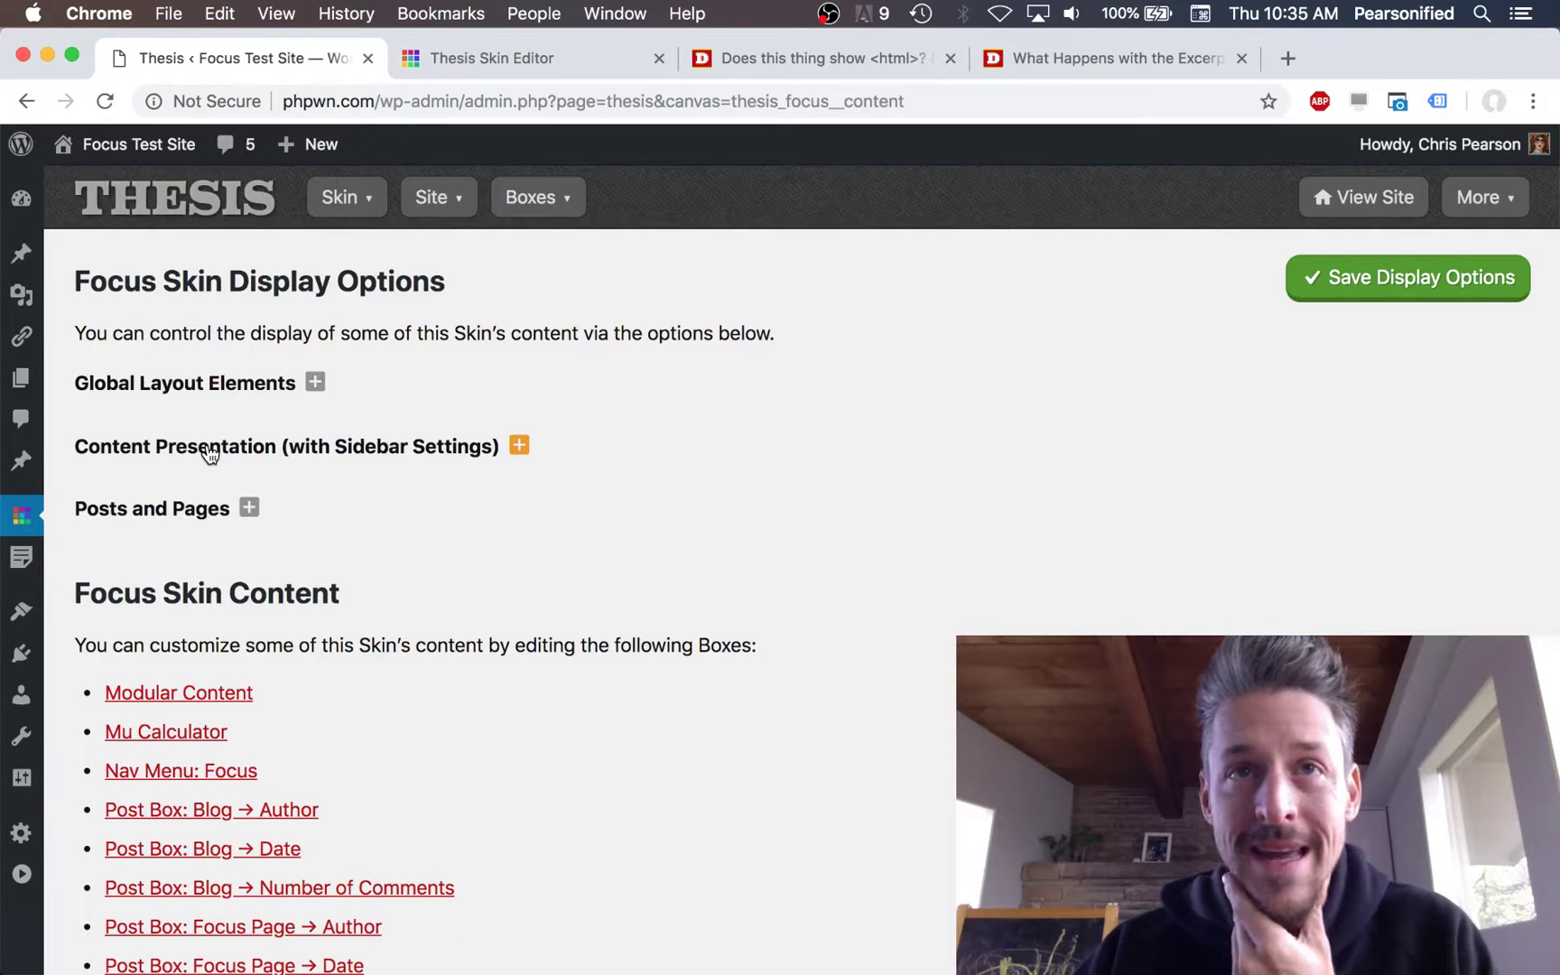
{"action": "scroll", "coordinate": [346, 448], "scroll_direction": "down", "scroll_amount": 3}
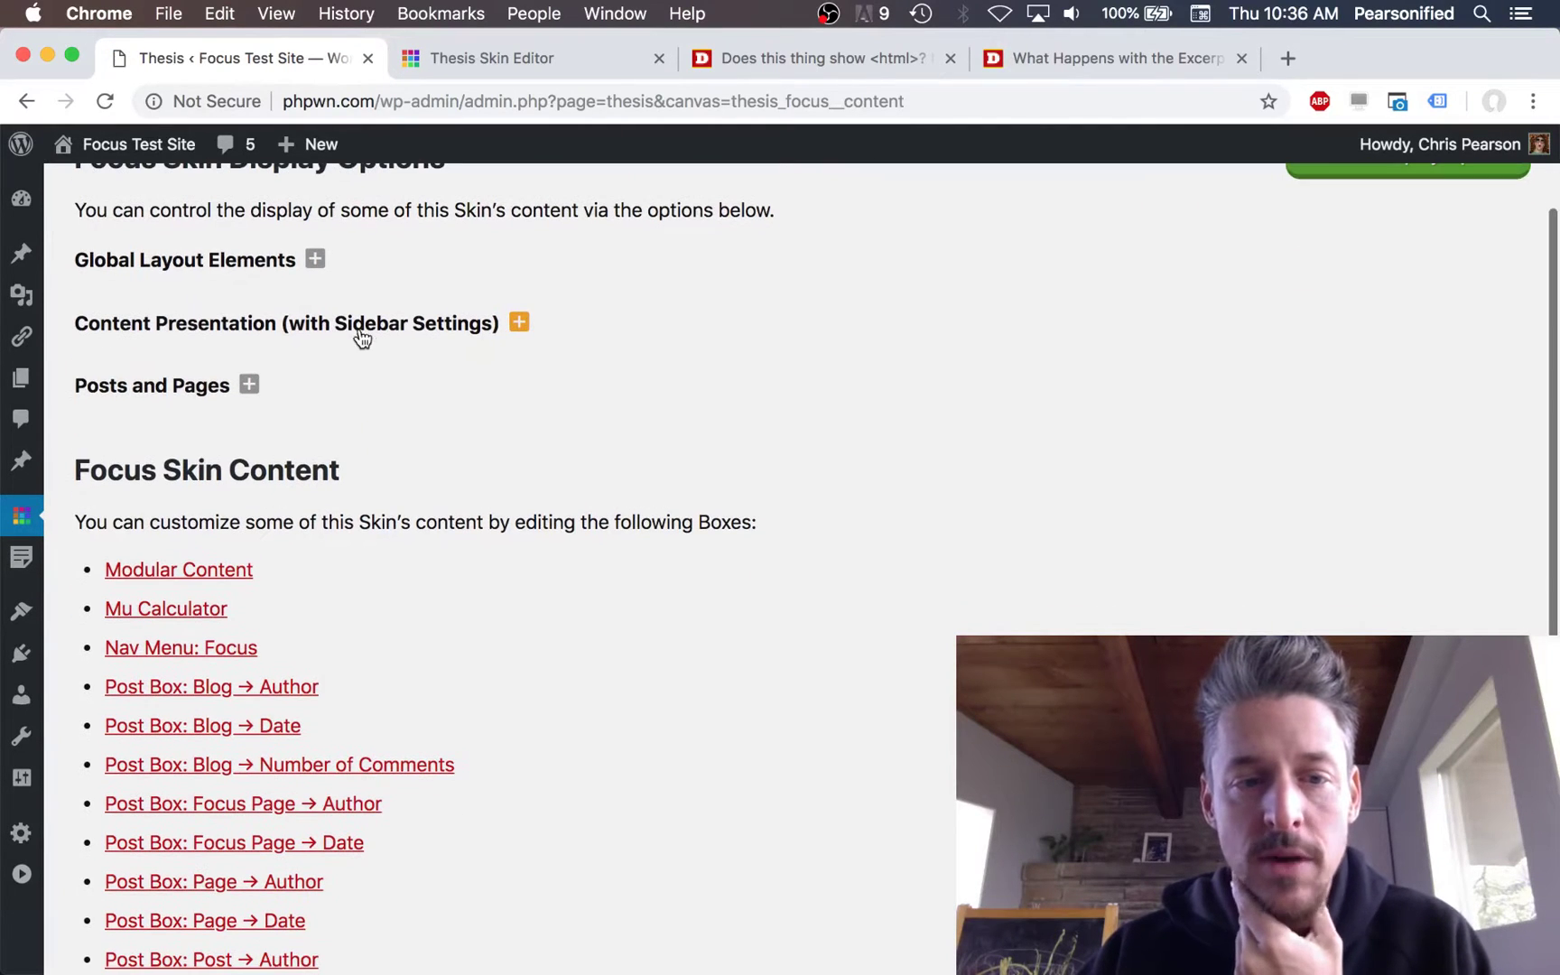
{"action": "left_click", "coordinate": [366, 327]}
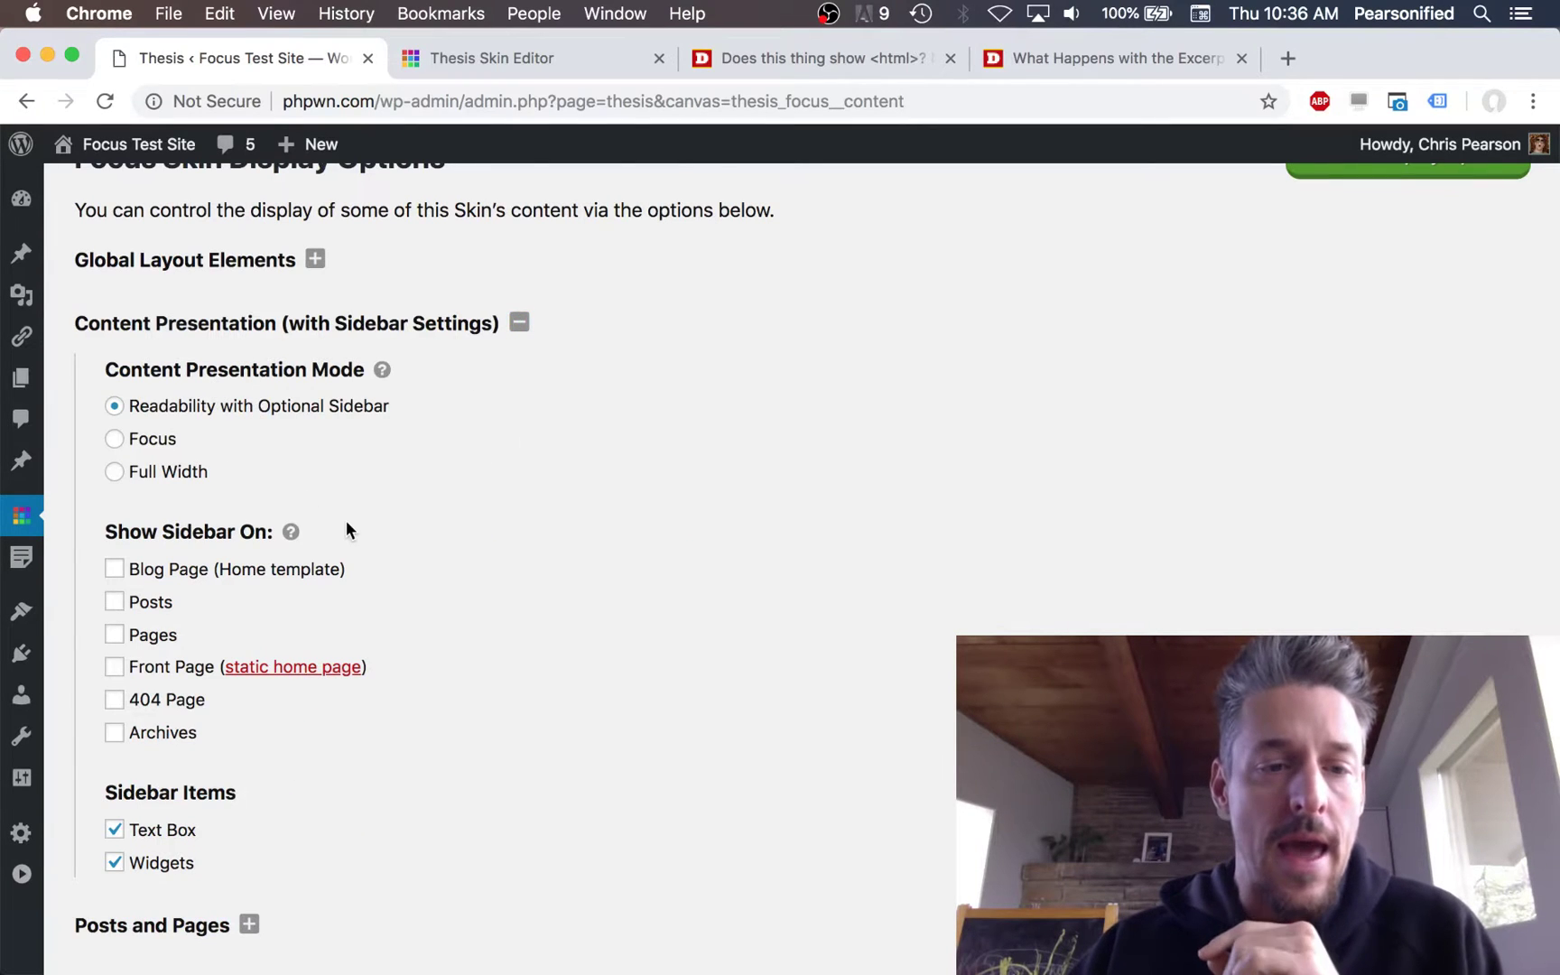
{"action": "scroll", "coordinate": [347, 530], "scroll_direction": "down", "scroll_amount": 2}
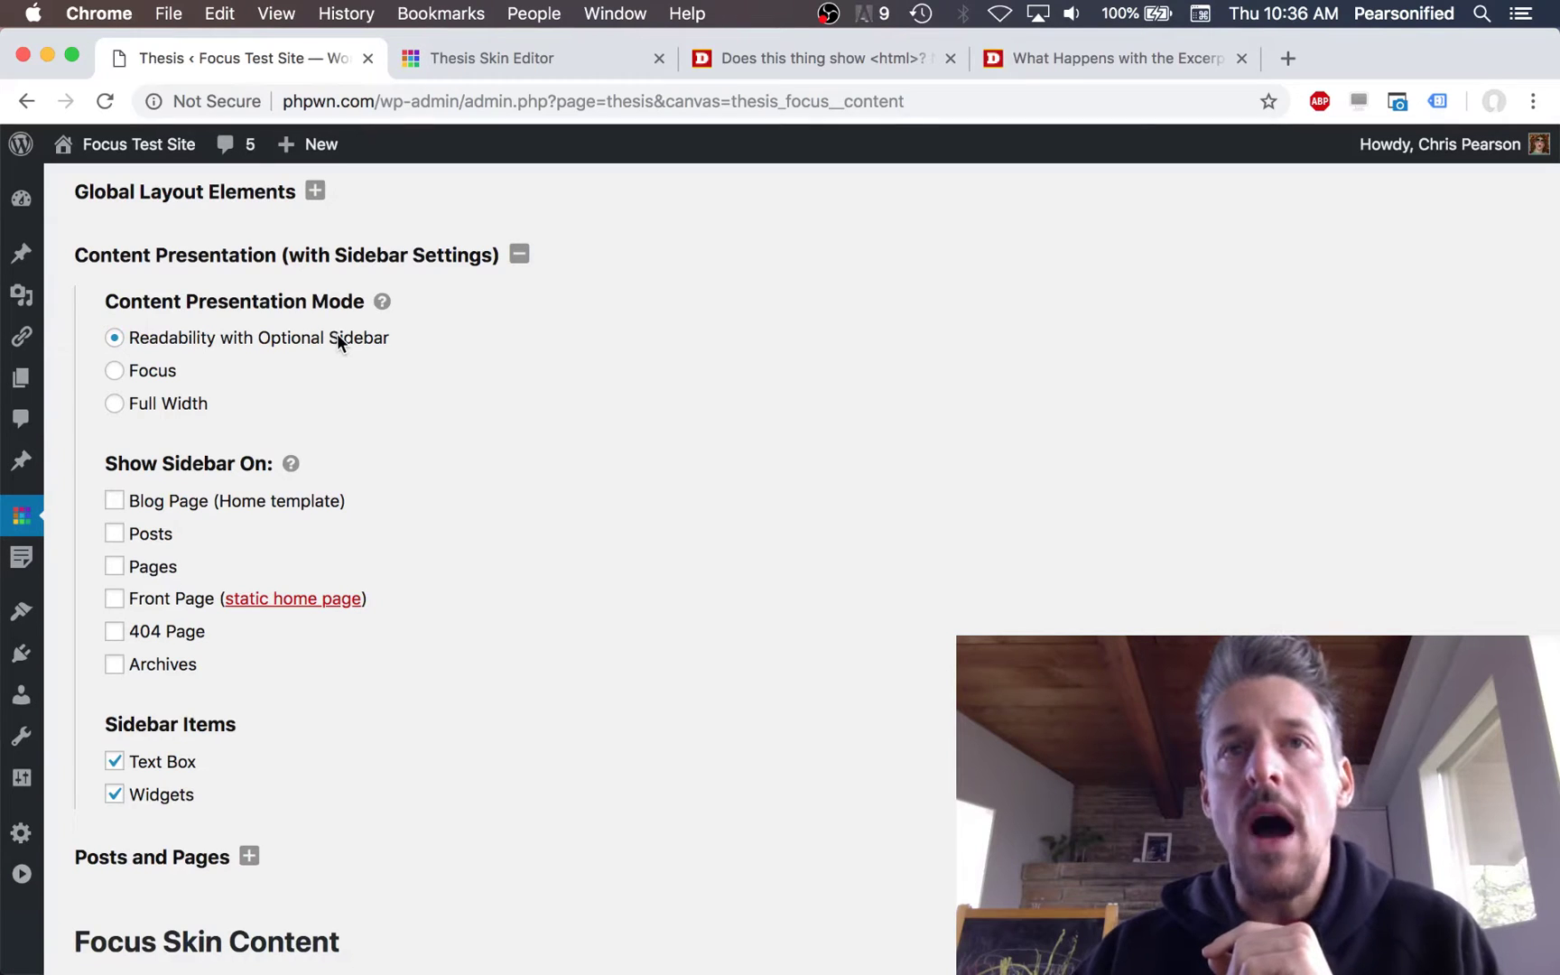
- View the blog page and highlight excerpt lines to show the single-column, sidebar-free width
{"action": "left_click", "coordinate": [782, 63]}
{"action": "scroll", "coordinate": [903, 397], "scroll_direction": "down", "scroll_amount": 3}
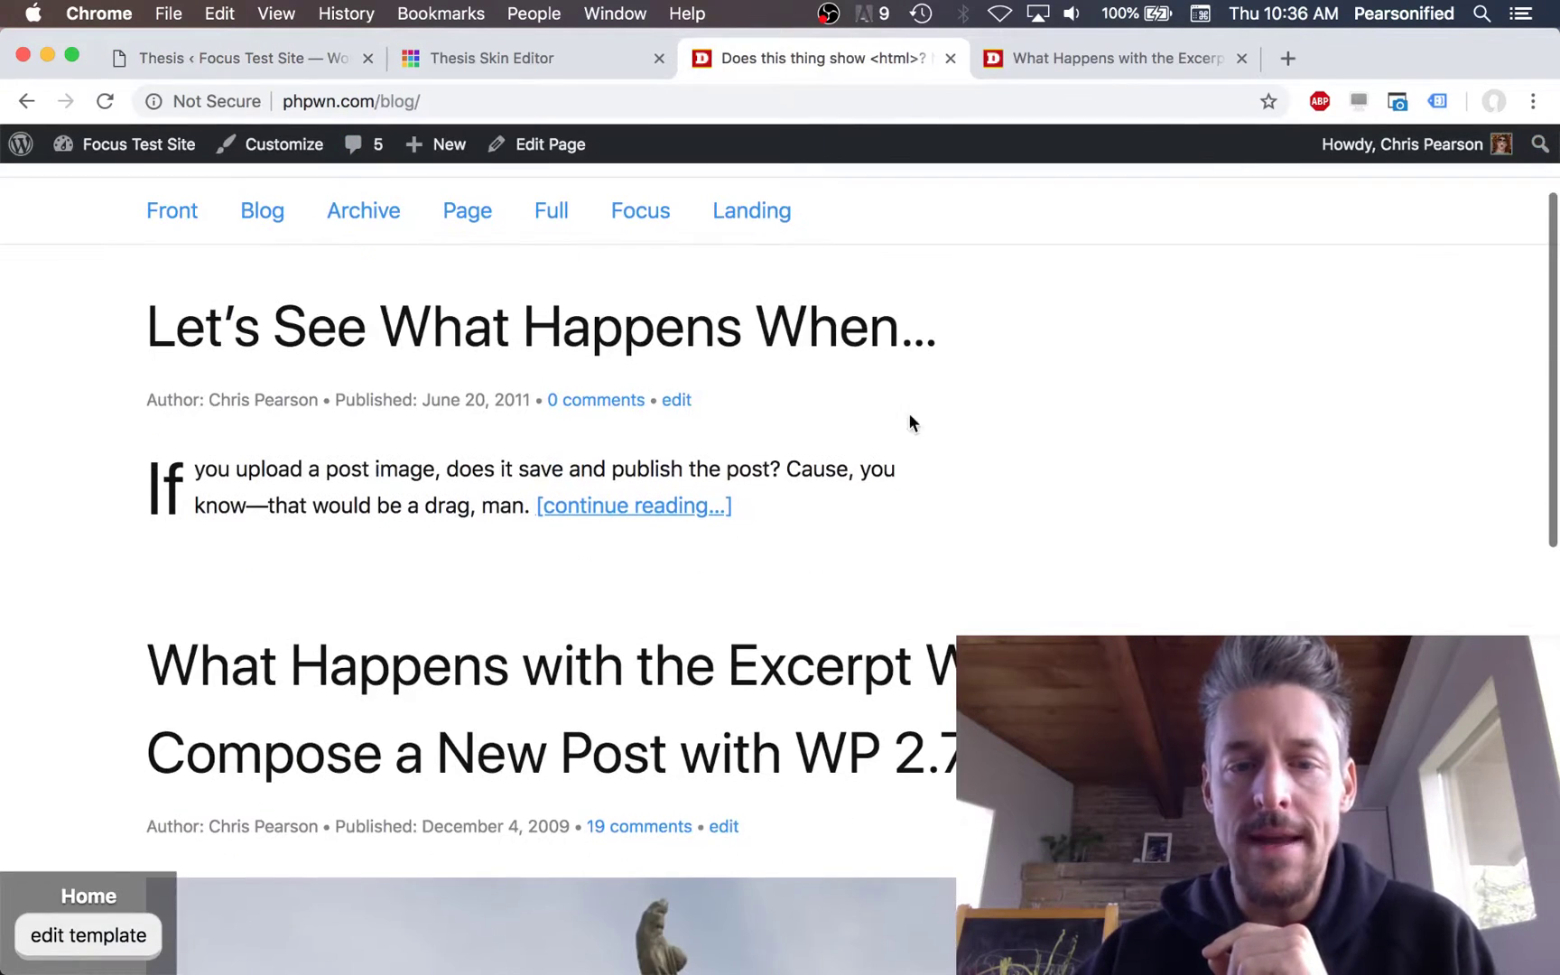
{"action": "scroll", "coordinate": [840, 452], "scroll_direction": "up", "scroll_amount": 3}
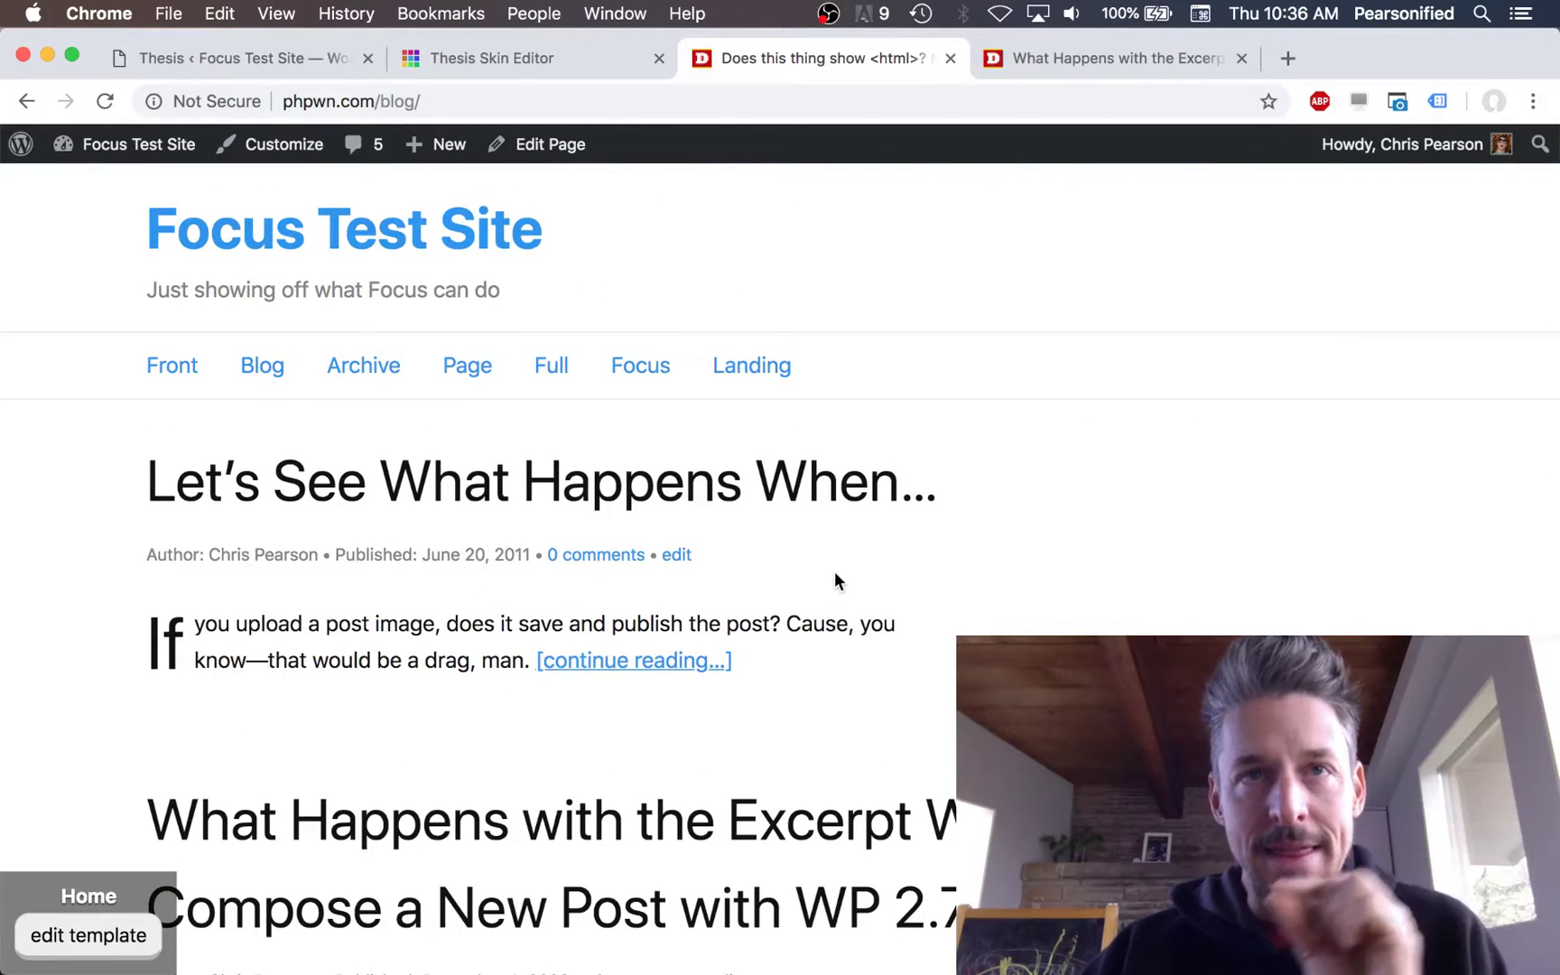
{"action": "left_click_drag", "start_coordinate": [165, 662], "coordinate": [313, 652]}
{"action": "left_click", "coordinate": [343, 668]}
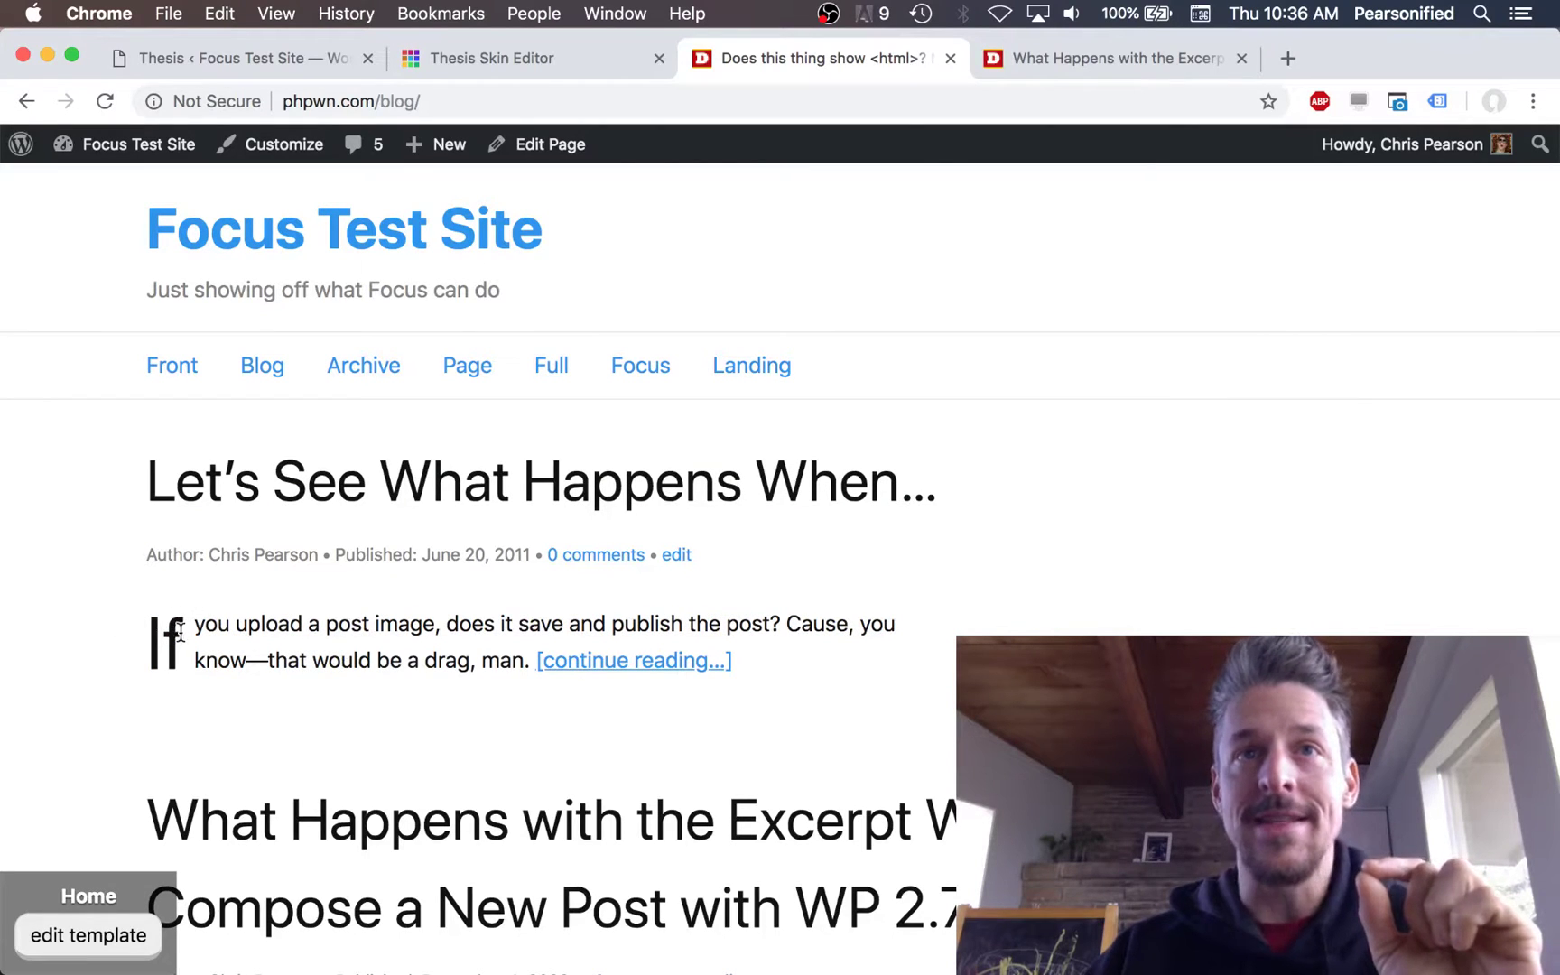
{"action": "scroll", "coordinate": [180, 632], "scroll_direction": "down", "scroll_amount": 3}
{"action": "left_click_drag", "start_coordinate": [142, 478], "coordinate": [865, 473]}
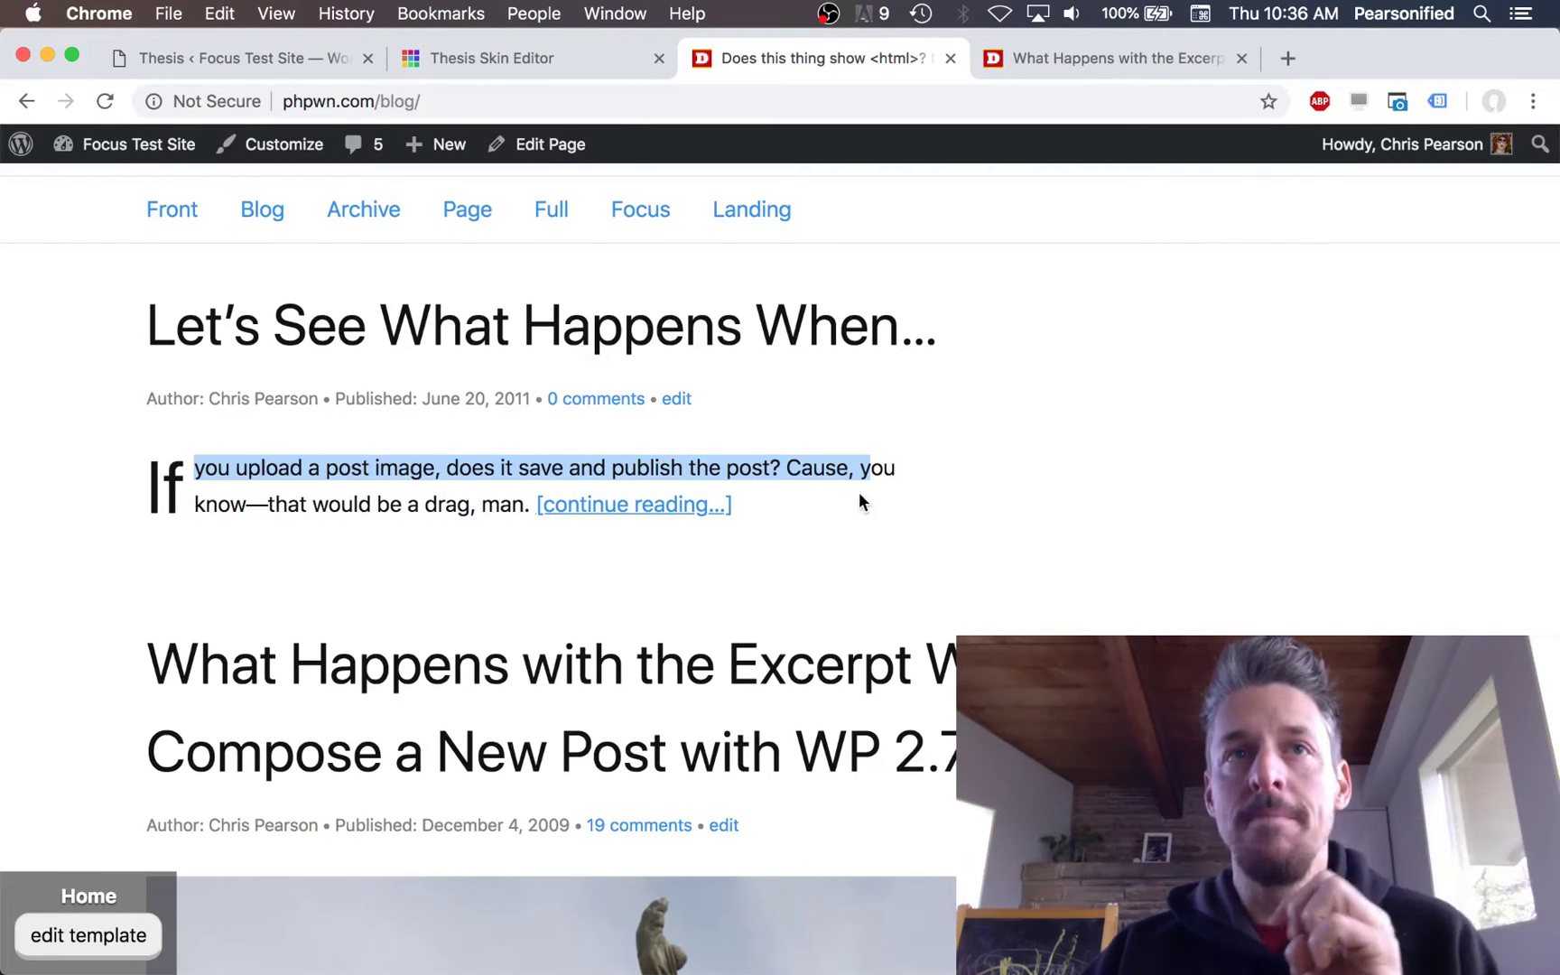
{"action": "left_click", "coordinate": [596, 460]}
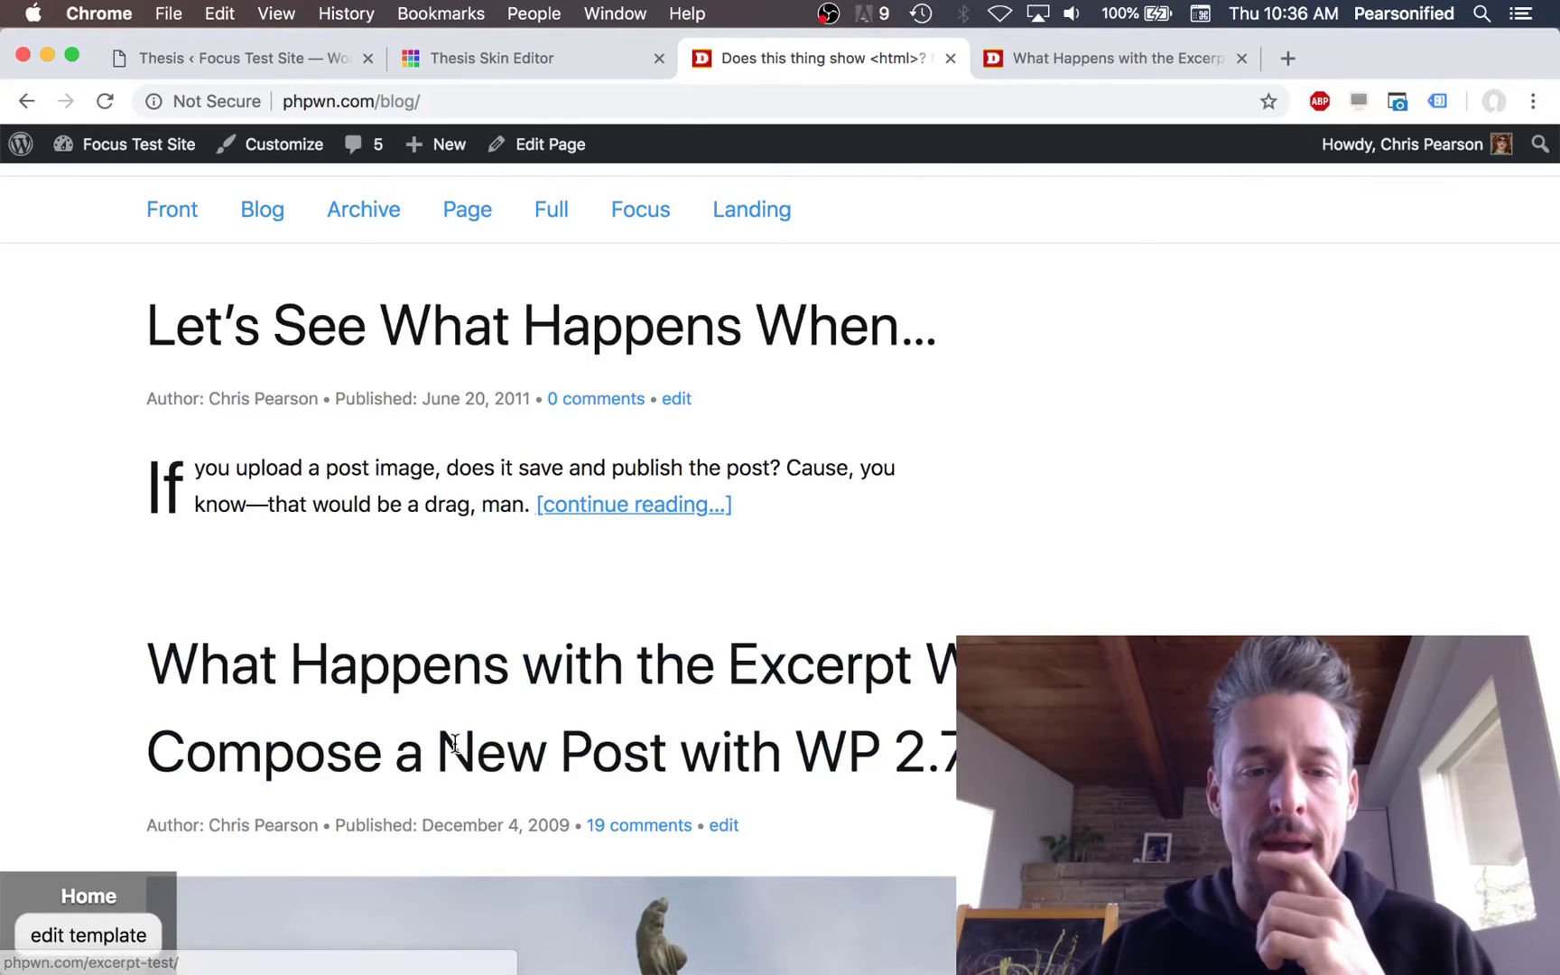
{"action": "scroll", "coordinate": [484, 652], "scroll_direction": "down", "scroll_amount": 3}
{"action": "scroll", "coordinate": [485, 663], "scroll_direction": "up", "scroll_amount": 5}
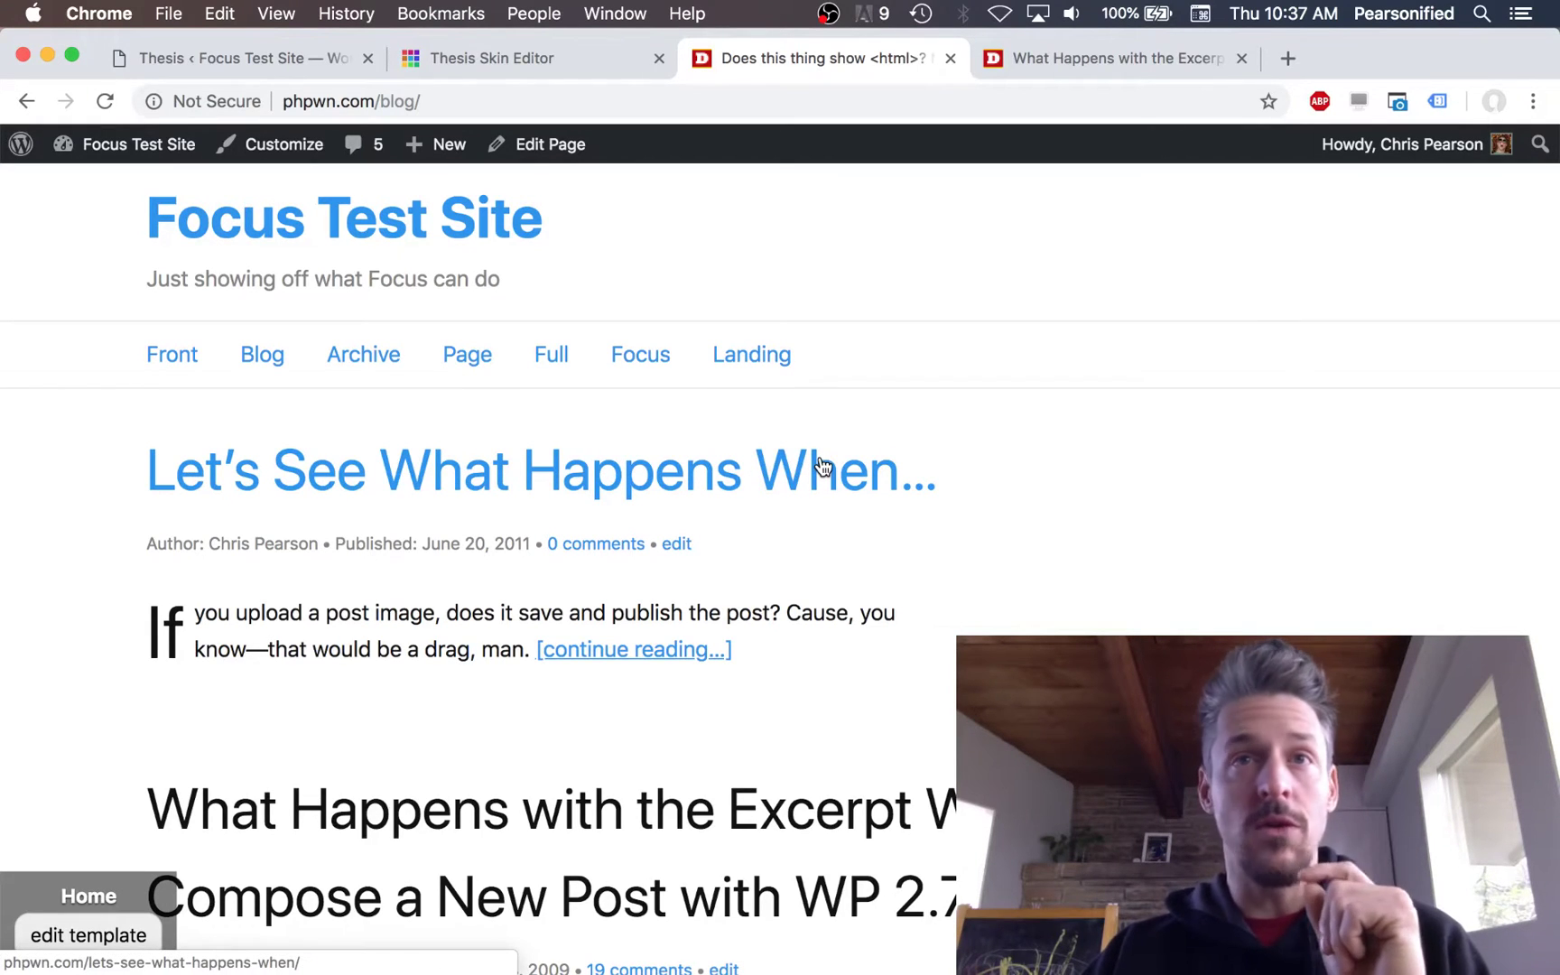
{"action": "scroll", "coordinate": [821, 465], "scroll_direction": "down", "scroll_amount": 7}
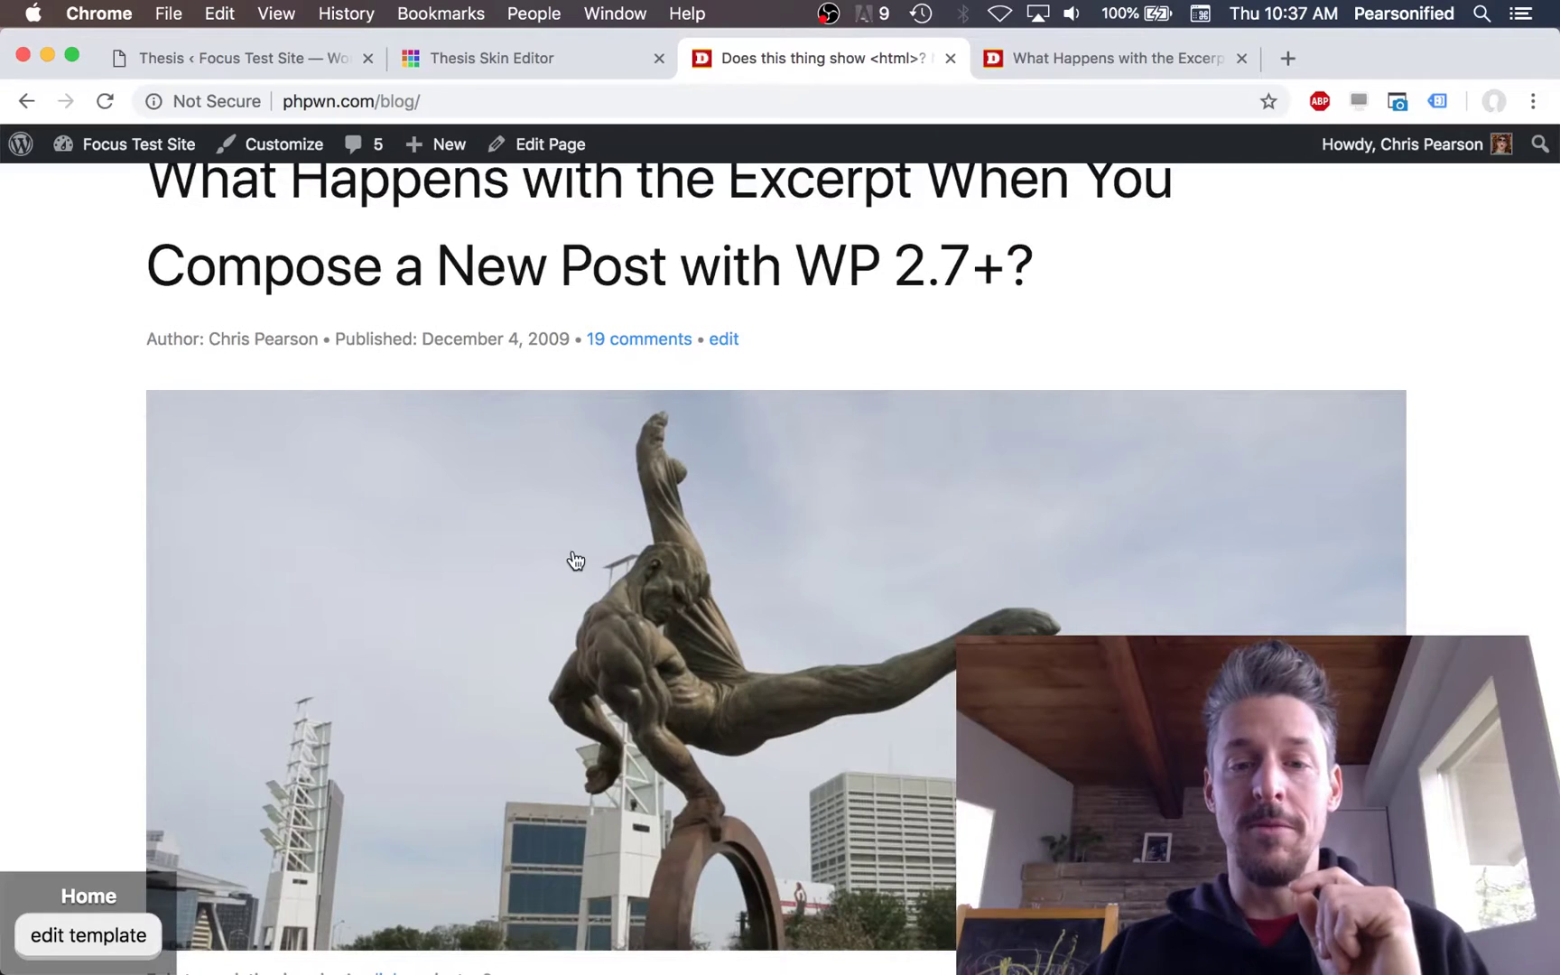
{"action": "scroll", "coordinate": [575, 560], "scroll_direction": "down", "scroll_amount": 2}
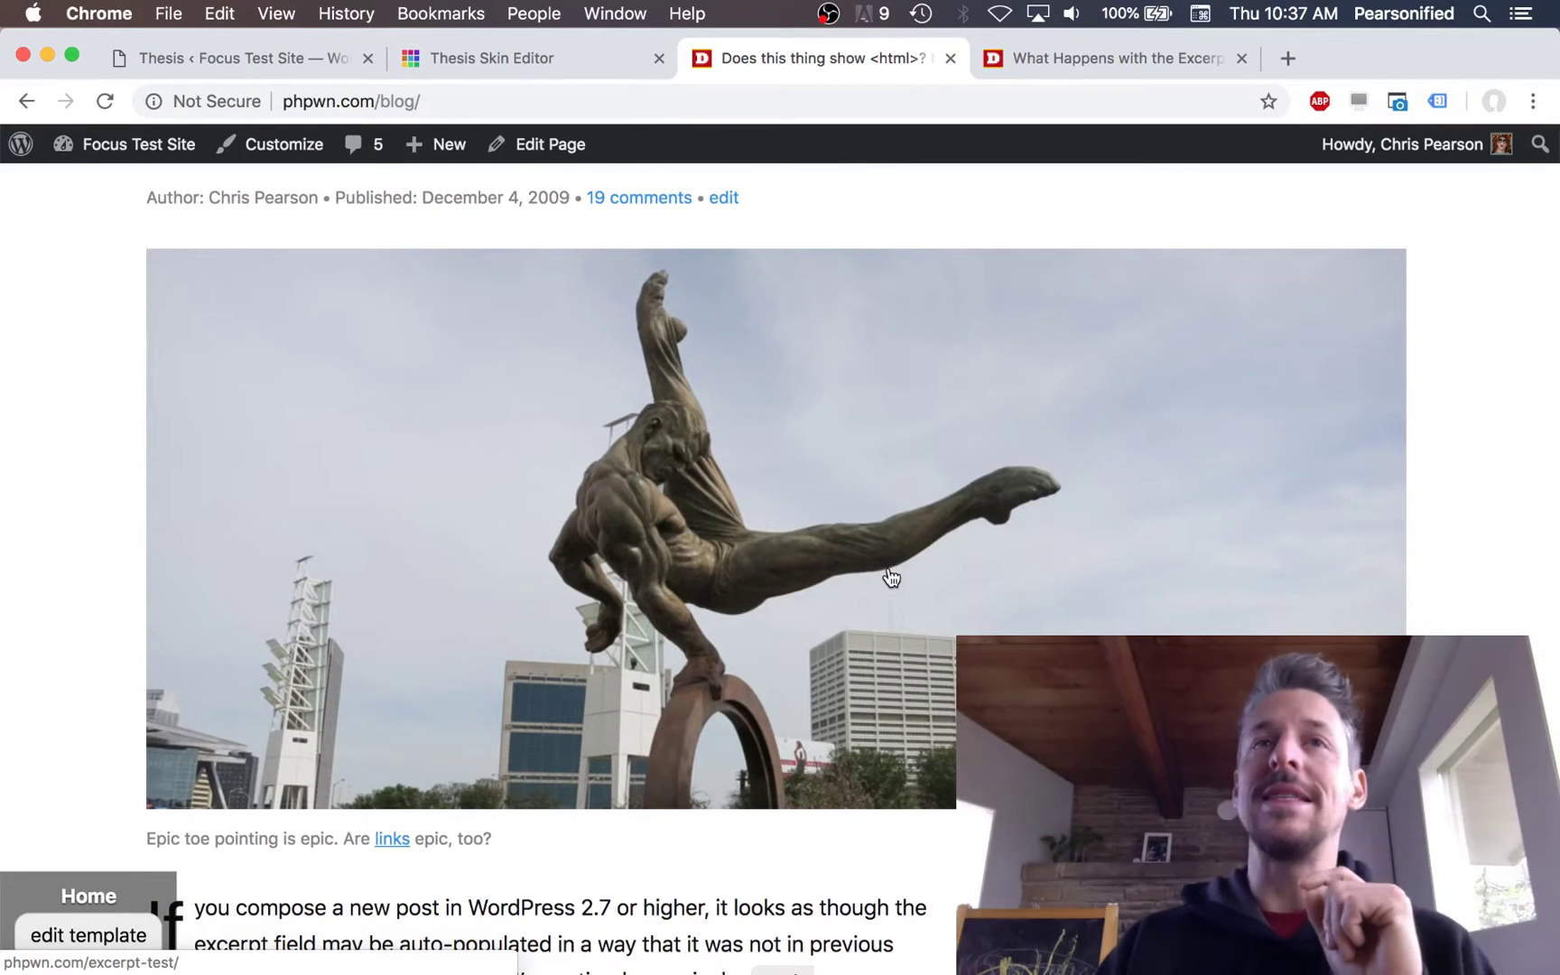
{"action": "scroll", "coordinate": [887, 574], "scroll_direction": "down", "scroll_amount": 1}
{"action": "scroll", "coordinate": [891, 573], "scroll_direction": "down", "scroll_amount": 2}
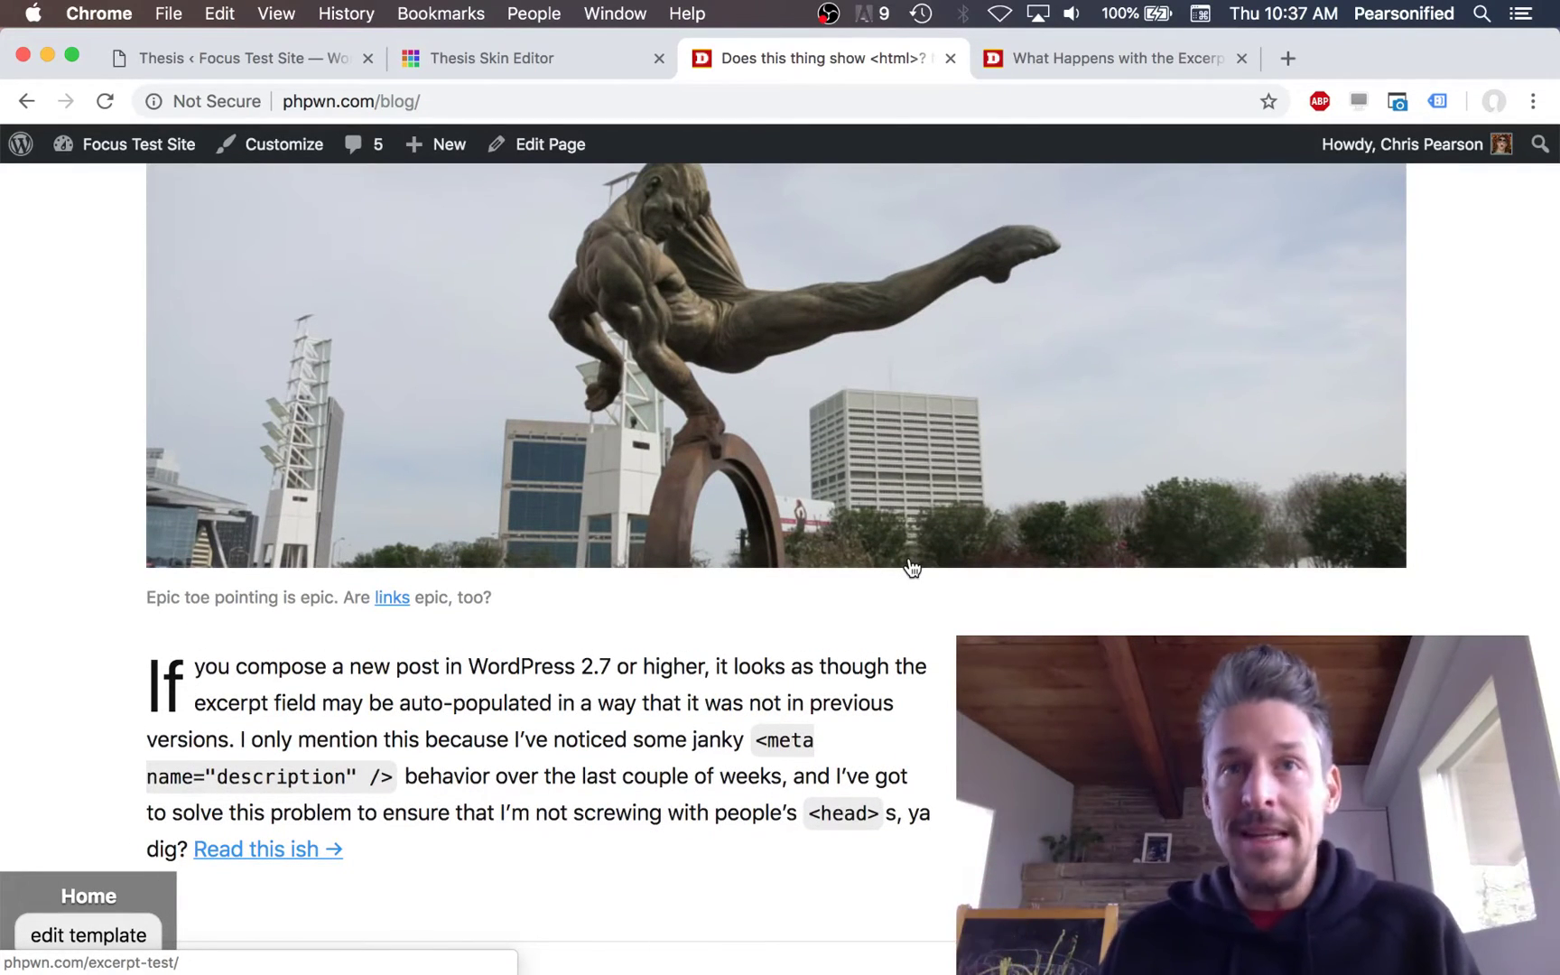
{"action": "scroll", "coordinate": [912, 567], "scroll_direction": "down", "scroll_amount": 2}
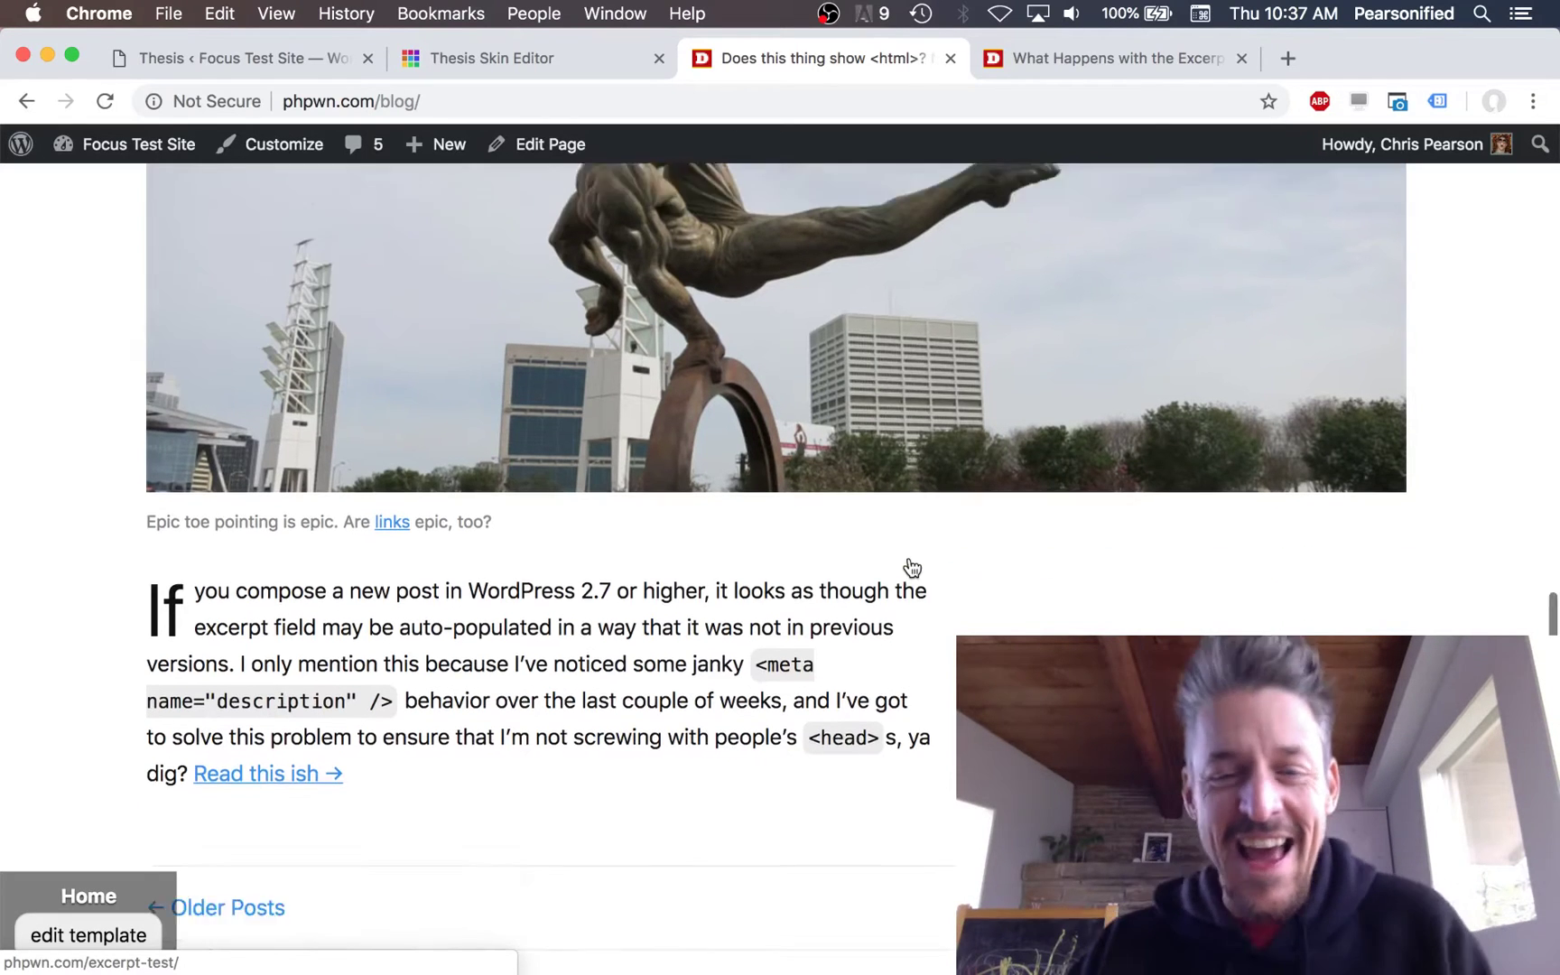
{"action": "scroll", "coordinate": [911, 560], "scroll_direction": "up", "scroll_amount": 2}
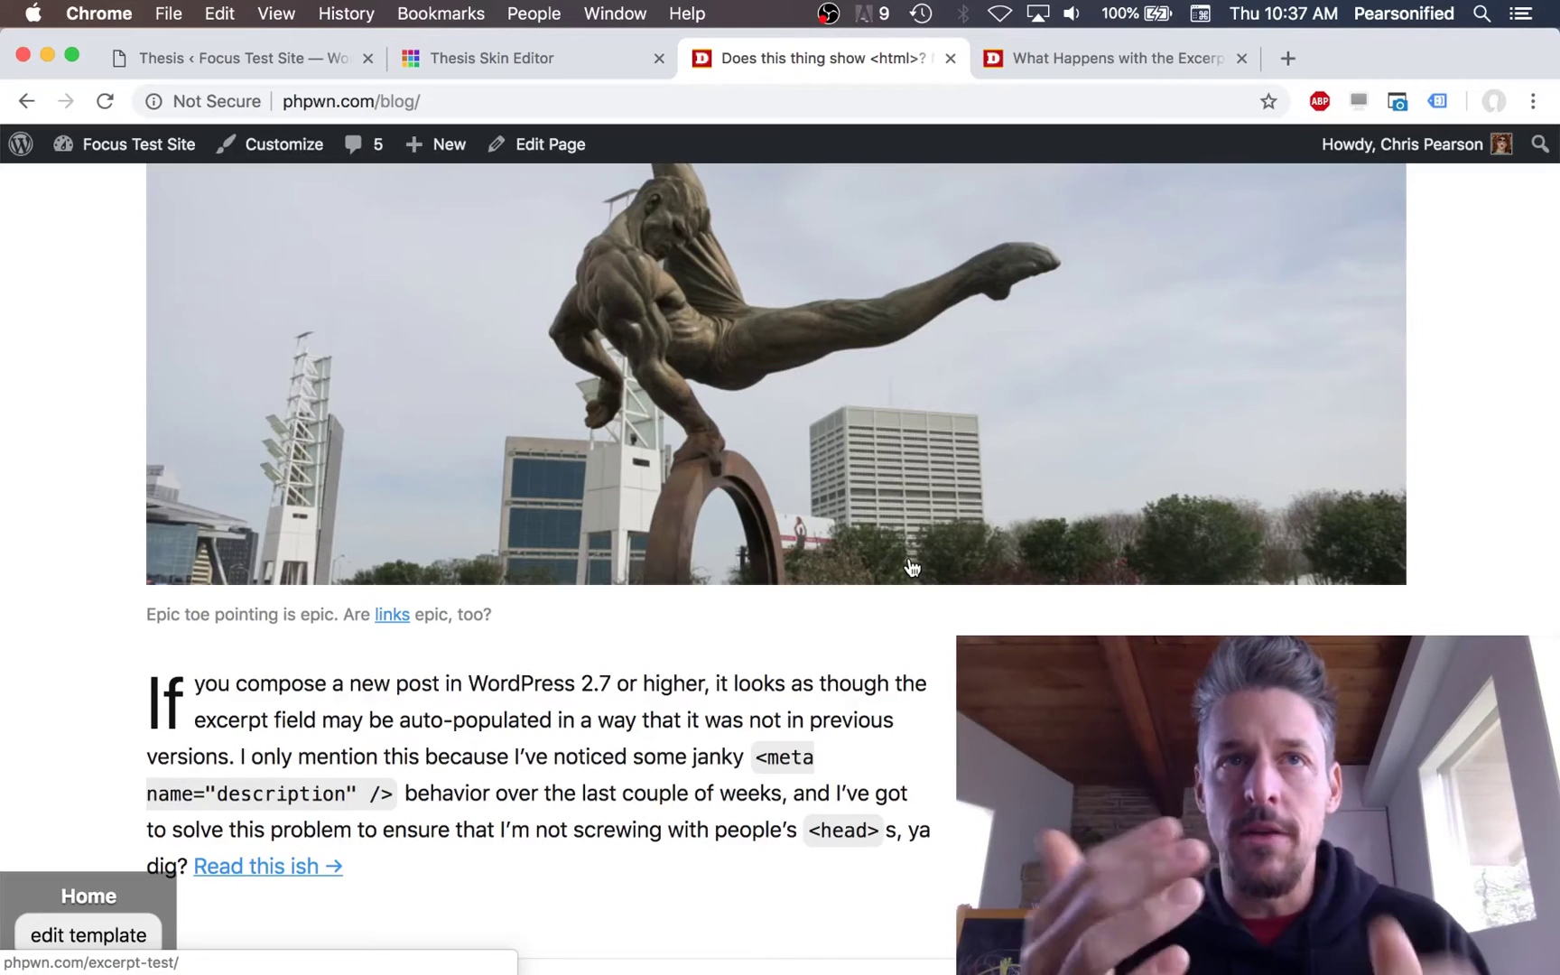
{"action": "scroll", "coordinate": [897, 575], "scroll_direction": "down", "scroll_amount": 2}
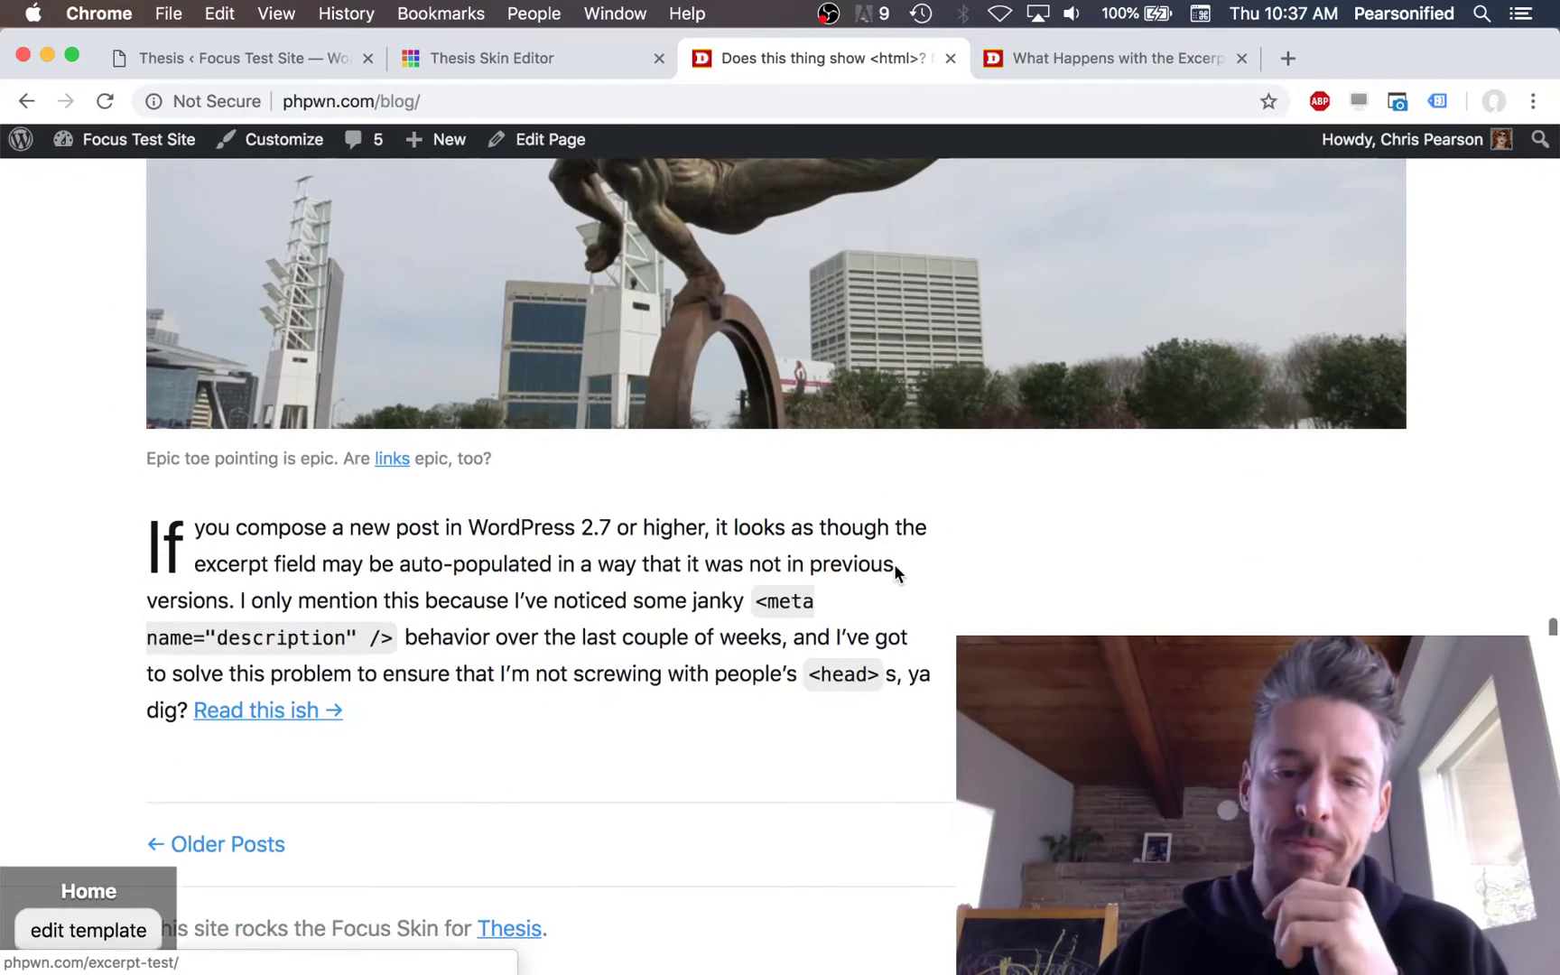
{"action": "scroll", "coordinate": [899, 591], "scroll_direction": "up", "scroll_amount": 15}
{"action": "scroll", "coordinate": [897, 585], "scroll_direction": "up", "scroll_amount": 3}
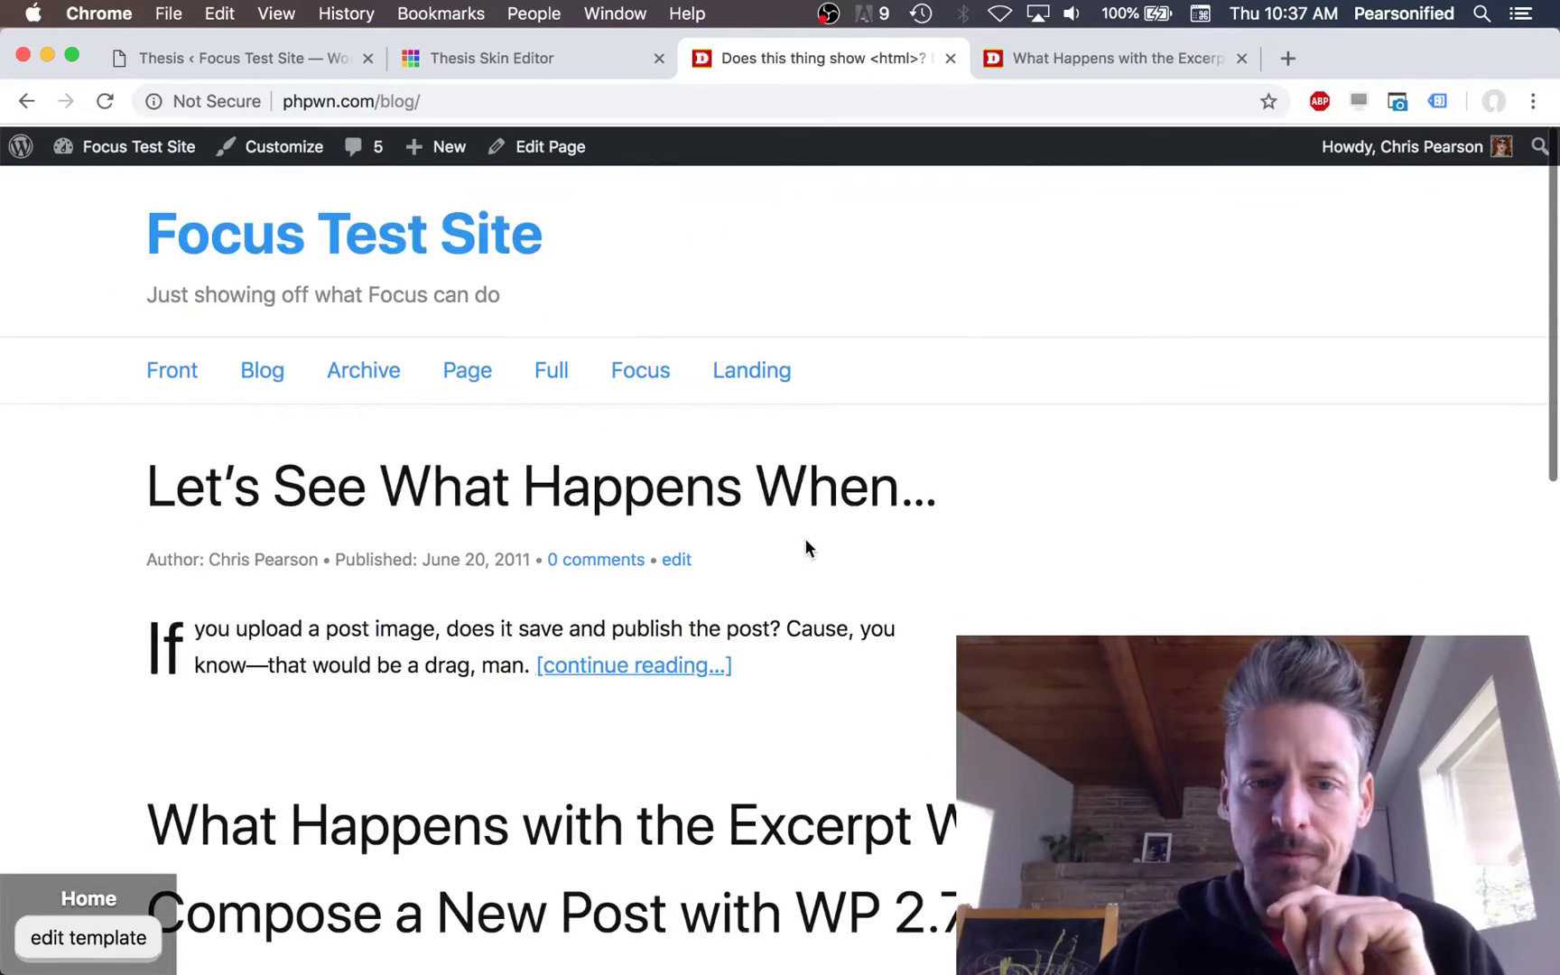
- Tick Blog Page (Home template) under Show Sidebar On and save the display options
{"action": "left_click", "coordinate": [221, 56]}
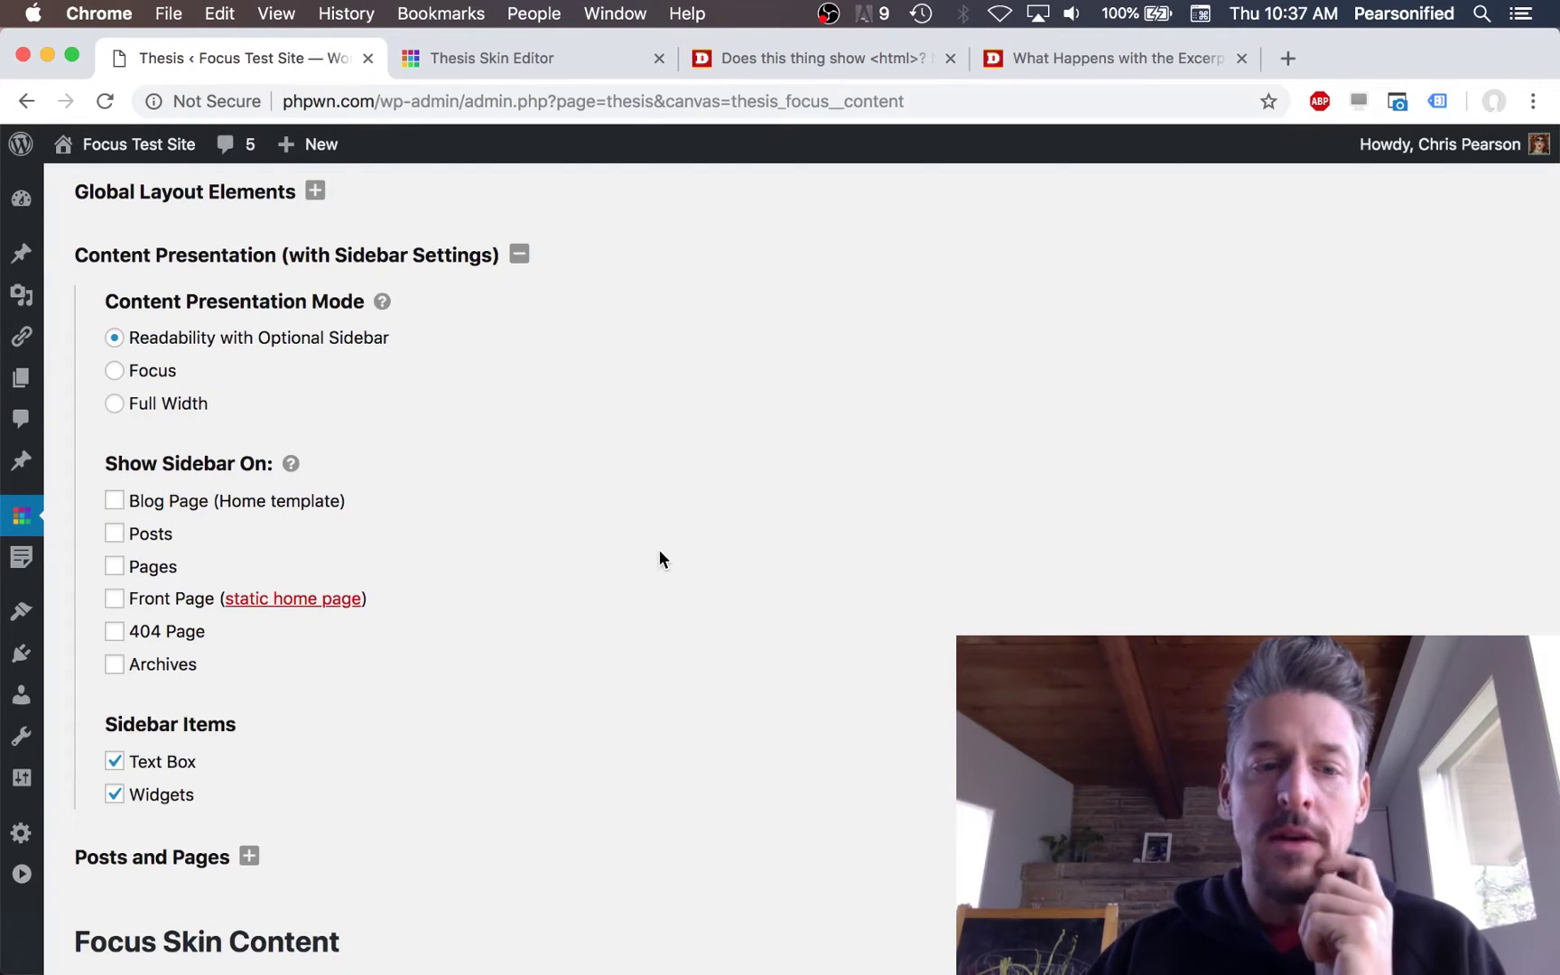
{"action": "left_click", "coordinate": [204, 504]}
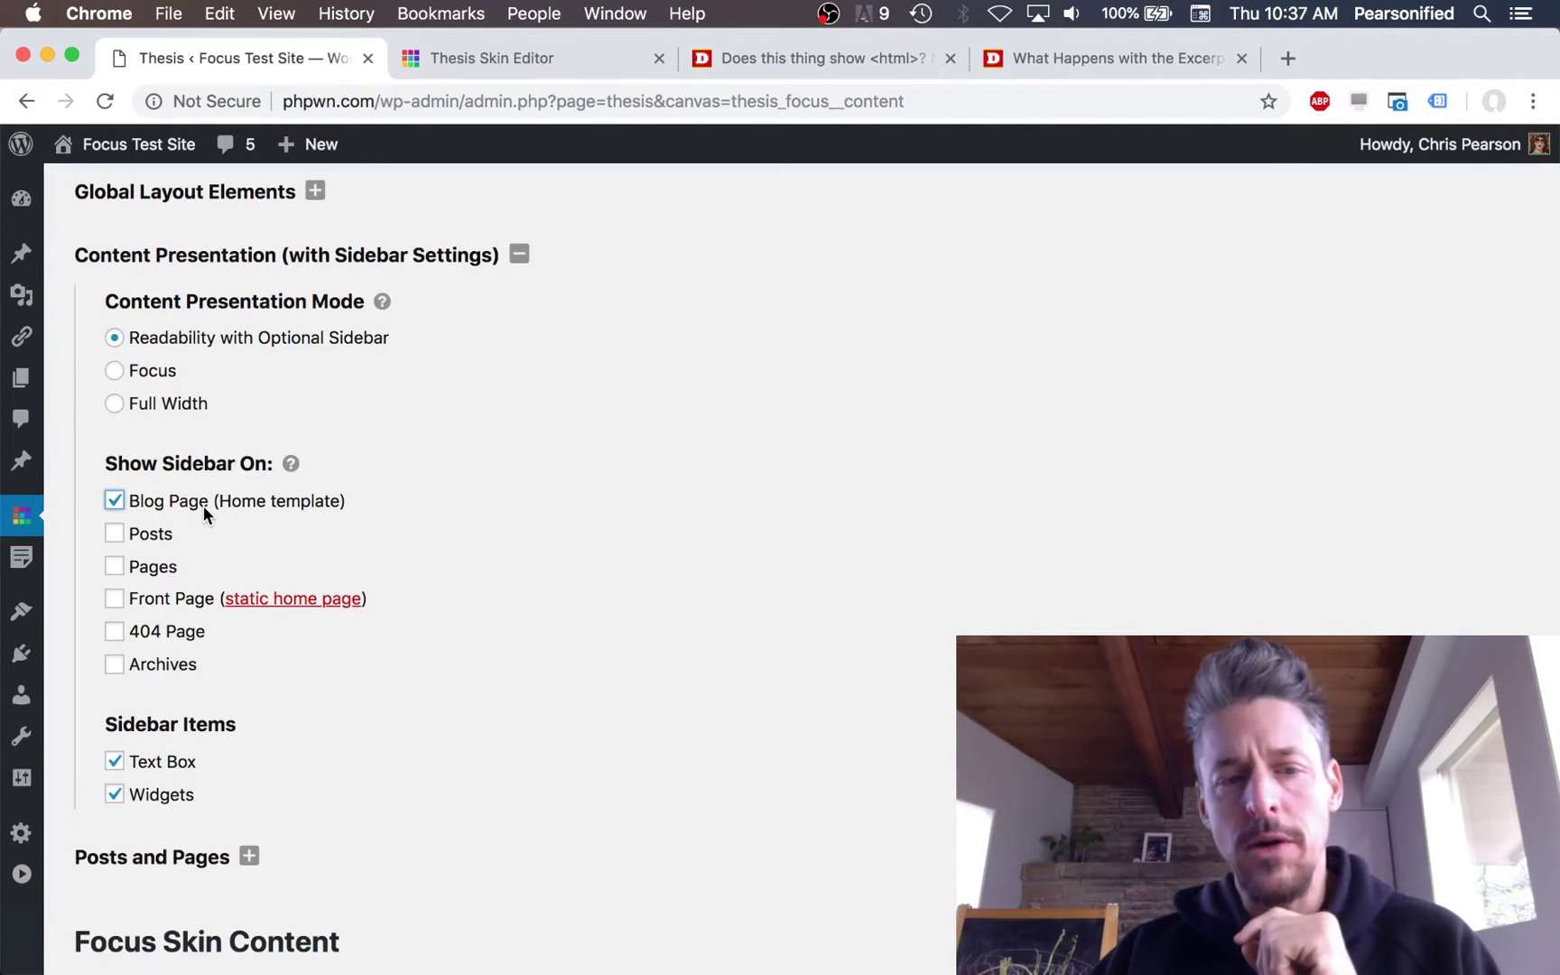
{"action": "scroll", "coordinate": [783, 459], "scroll_direction": "up", "scroll_amount": 2}
{"action": "scroll", "coordinate": [783, 463], "scroll_direction": "up", "scroll_amount": 2}
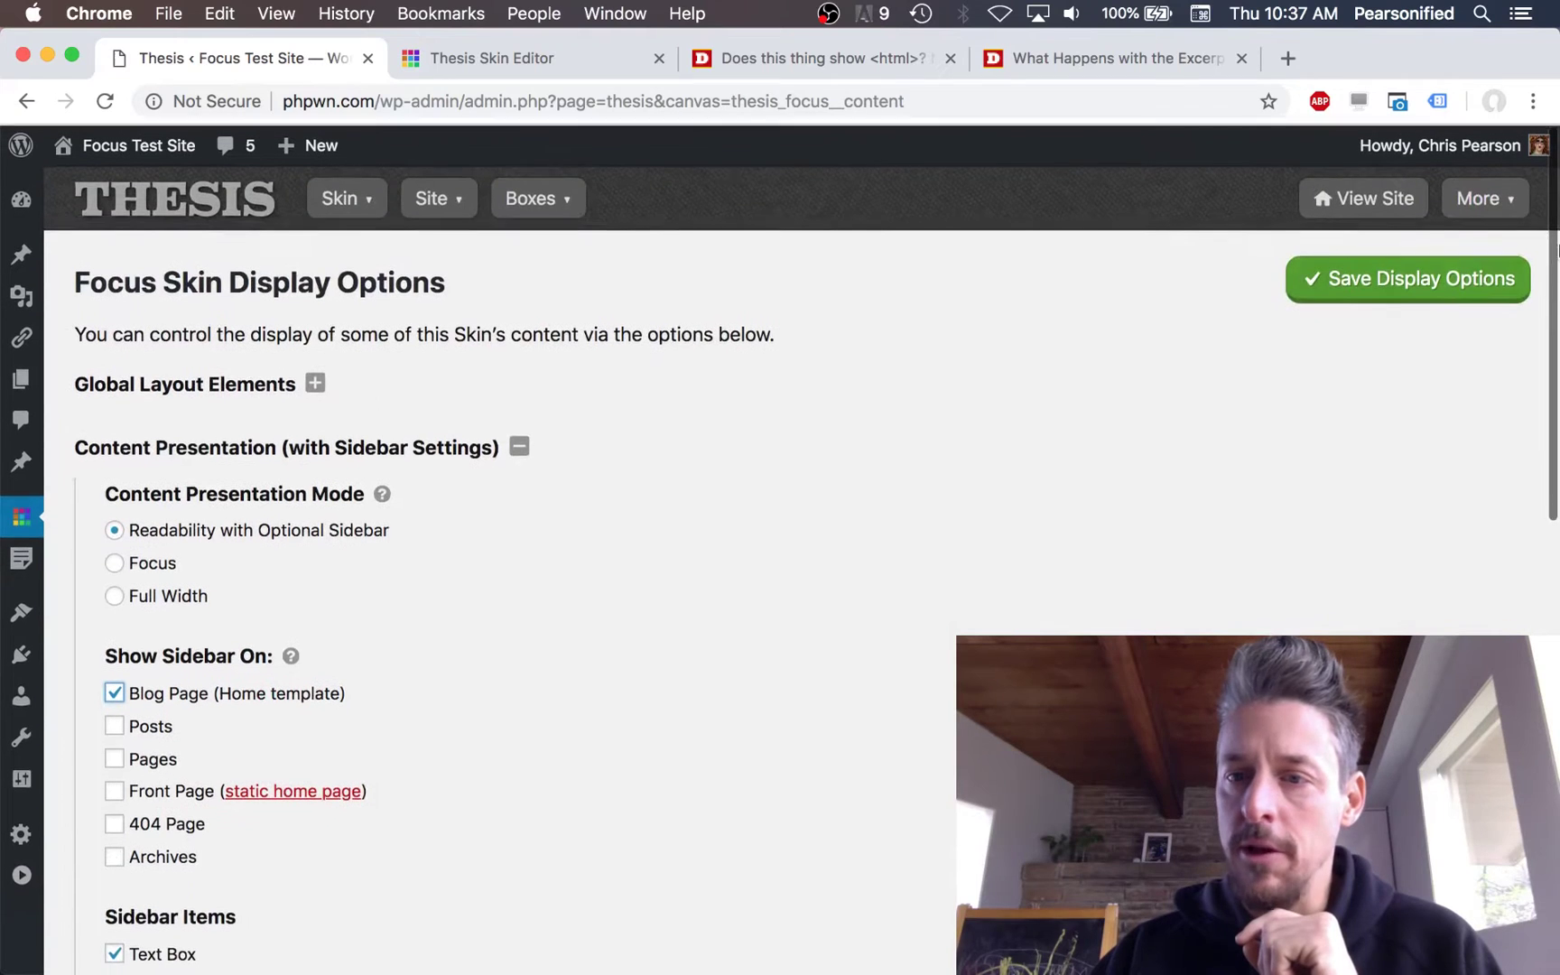
{"action": "left_click", "coordinate": [1344, 276]}
{"action": "left_click", "coordinate": [781, 64]}
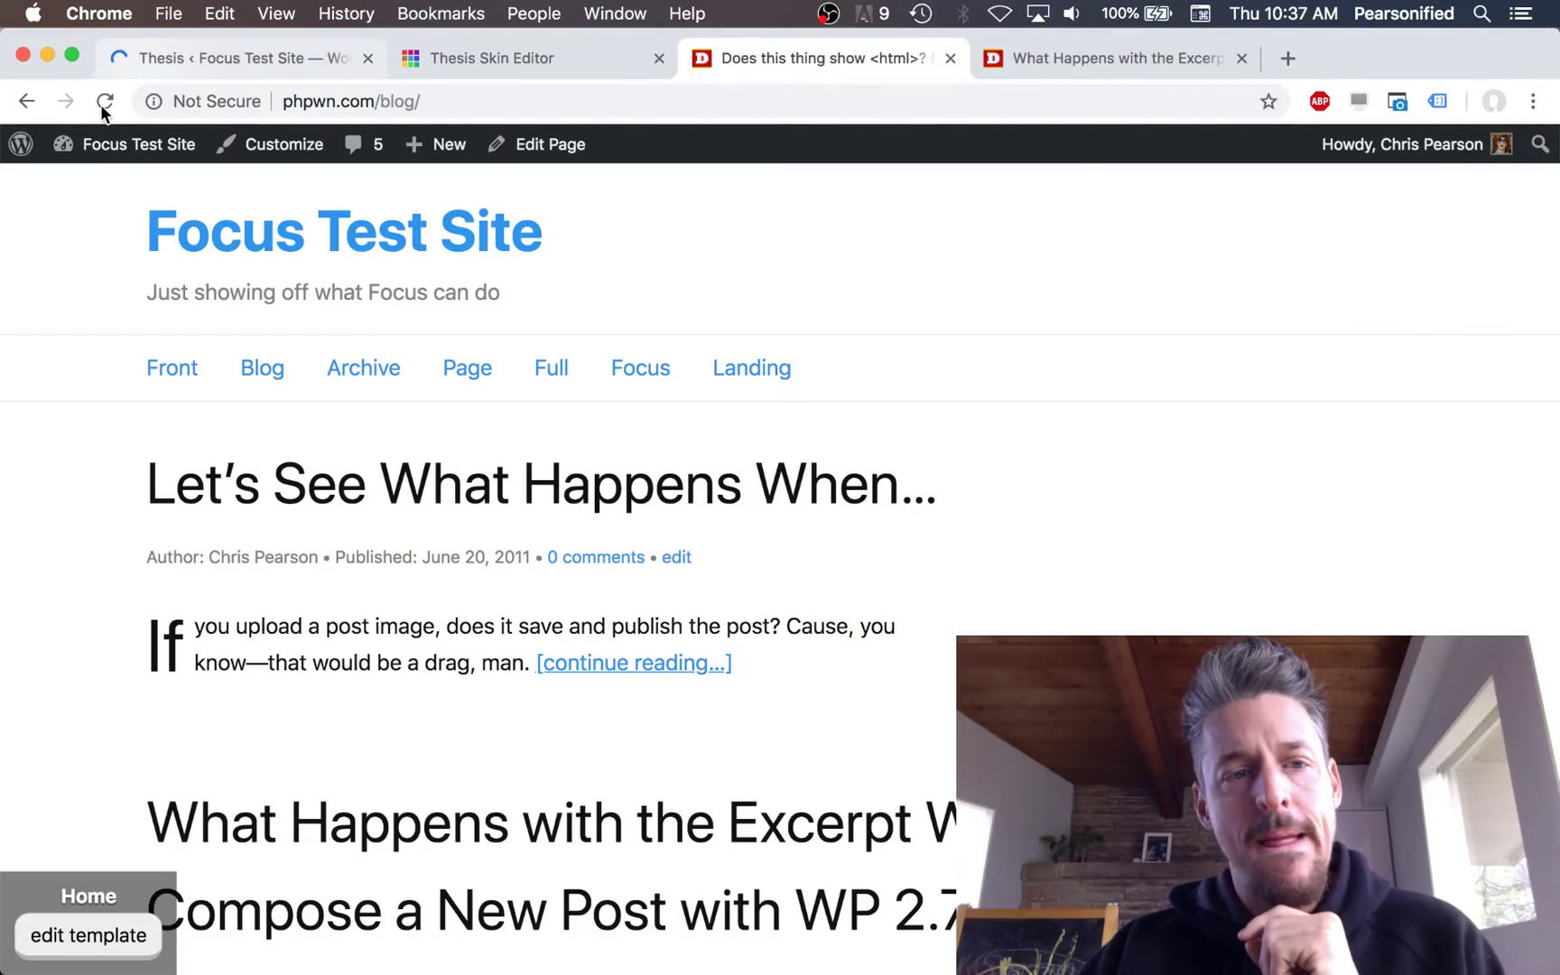
- Reload the blog page, then re-expand the Content Presentation settings in Thesis
{"action": "left_click", "coordinate": [105, 101]}
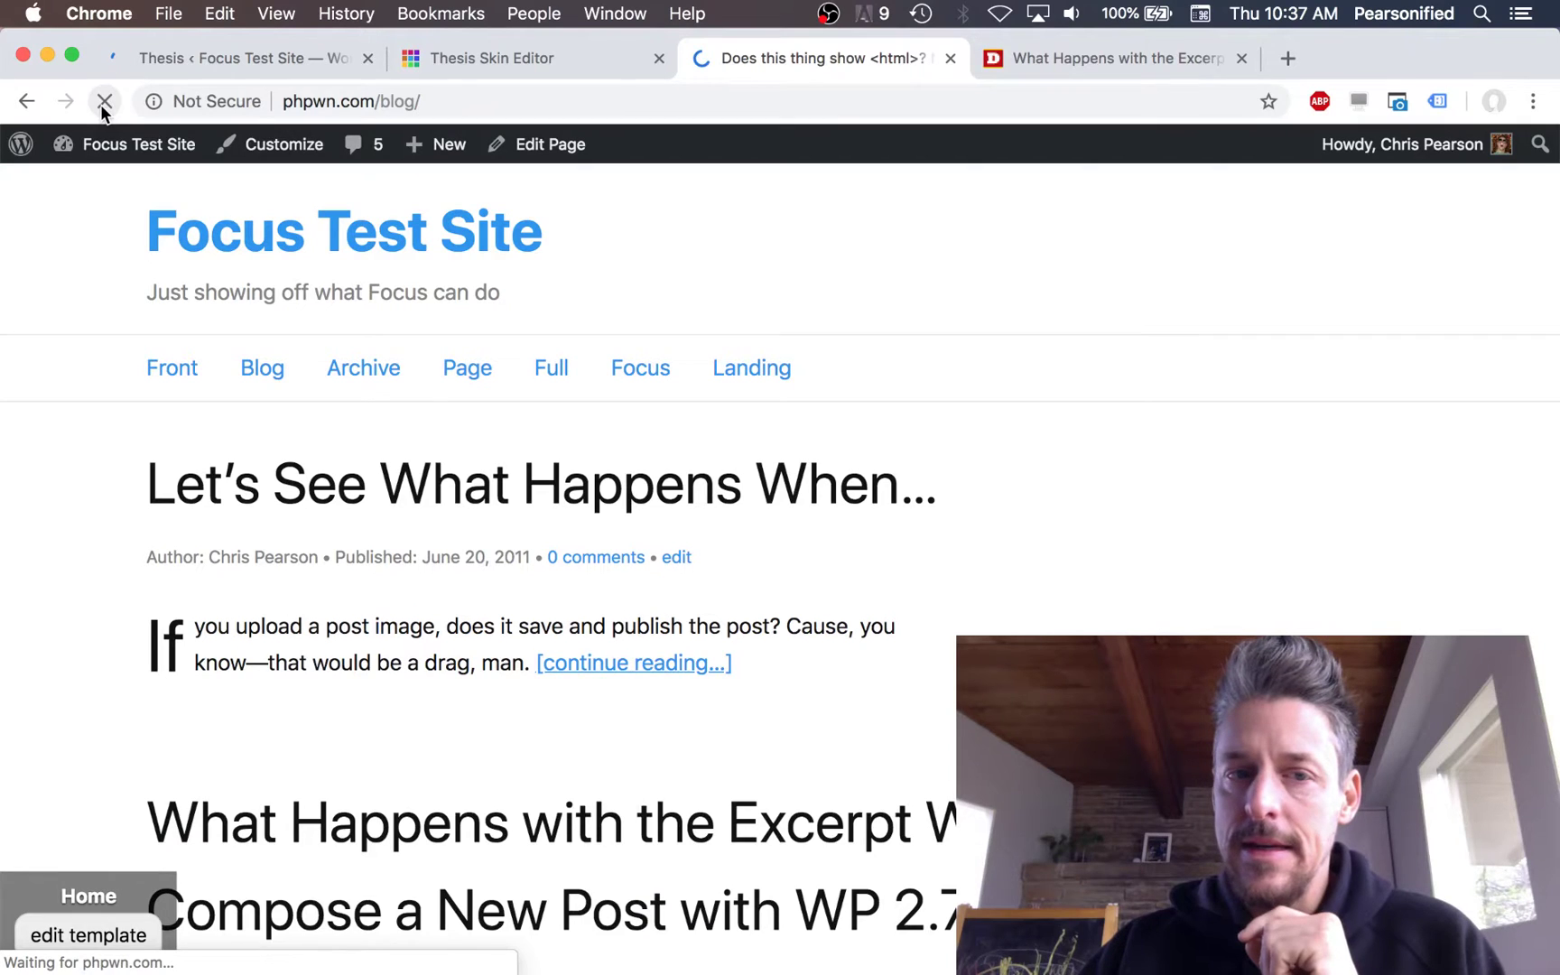
{"action": "scroll", "coordinate": [1165, 582], "scroll_direction": "down", "scroll_amount": 2}
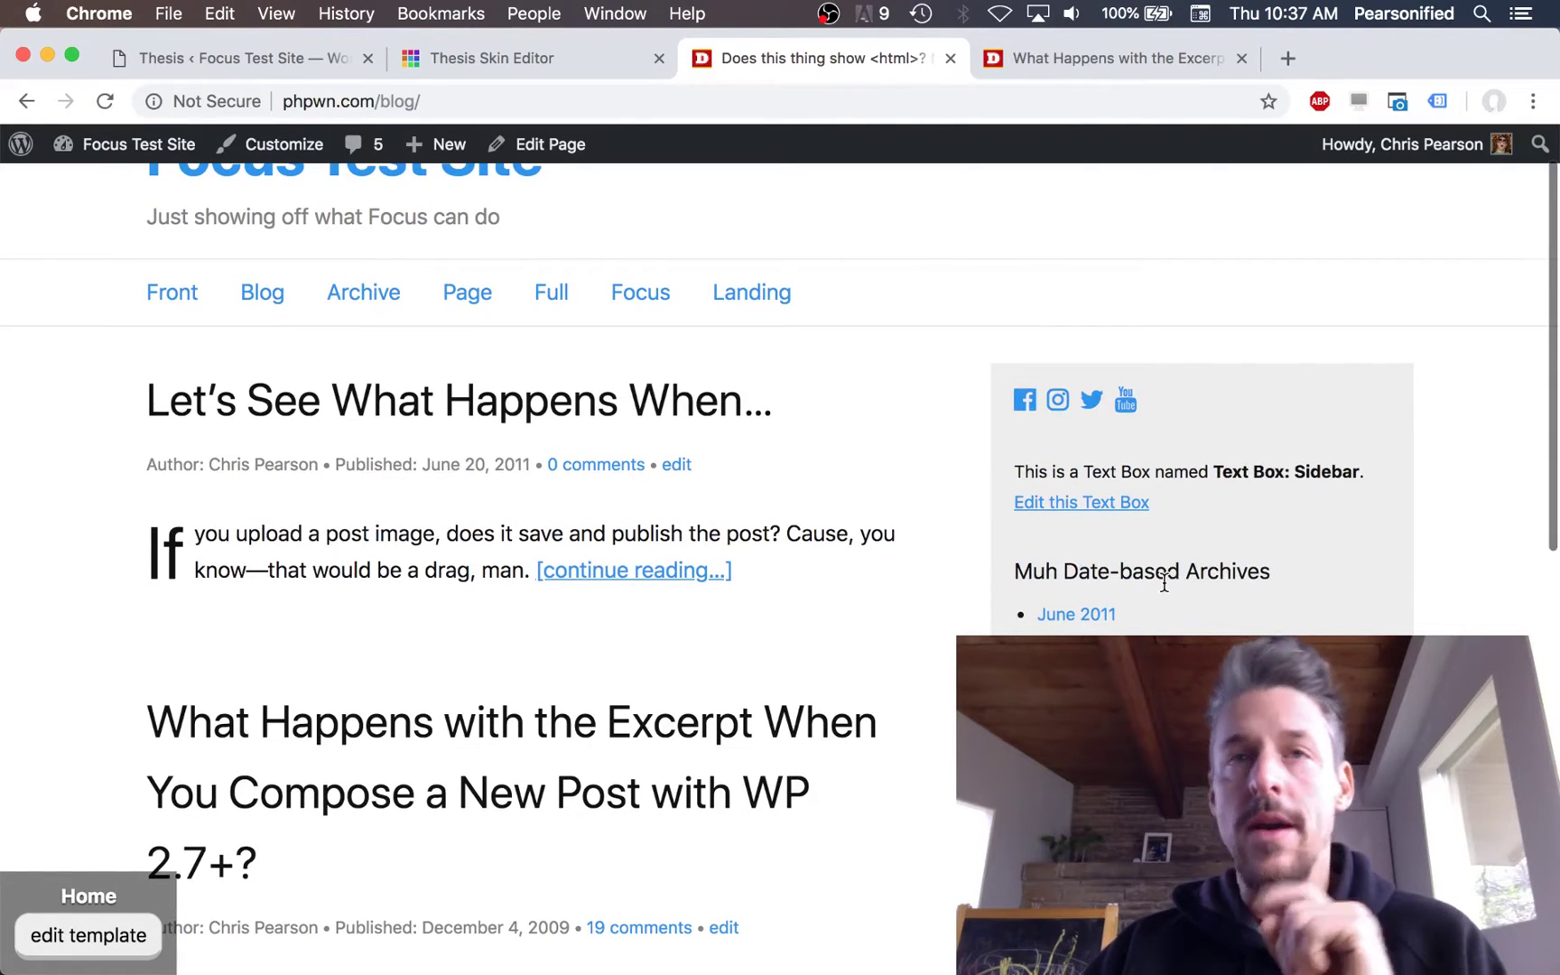
{"action": "left_click", "coordinate": [276, 65]}
{"action": "left_click", "coordinate": [278, 451]}
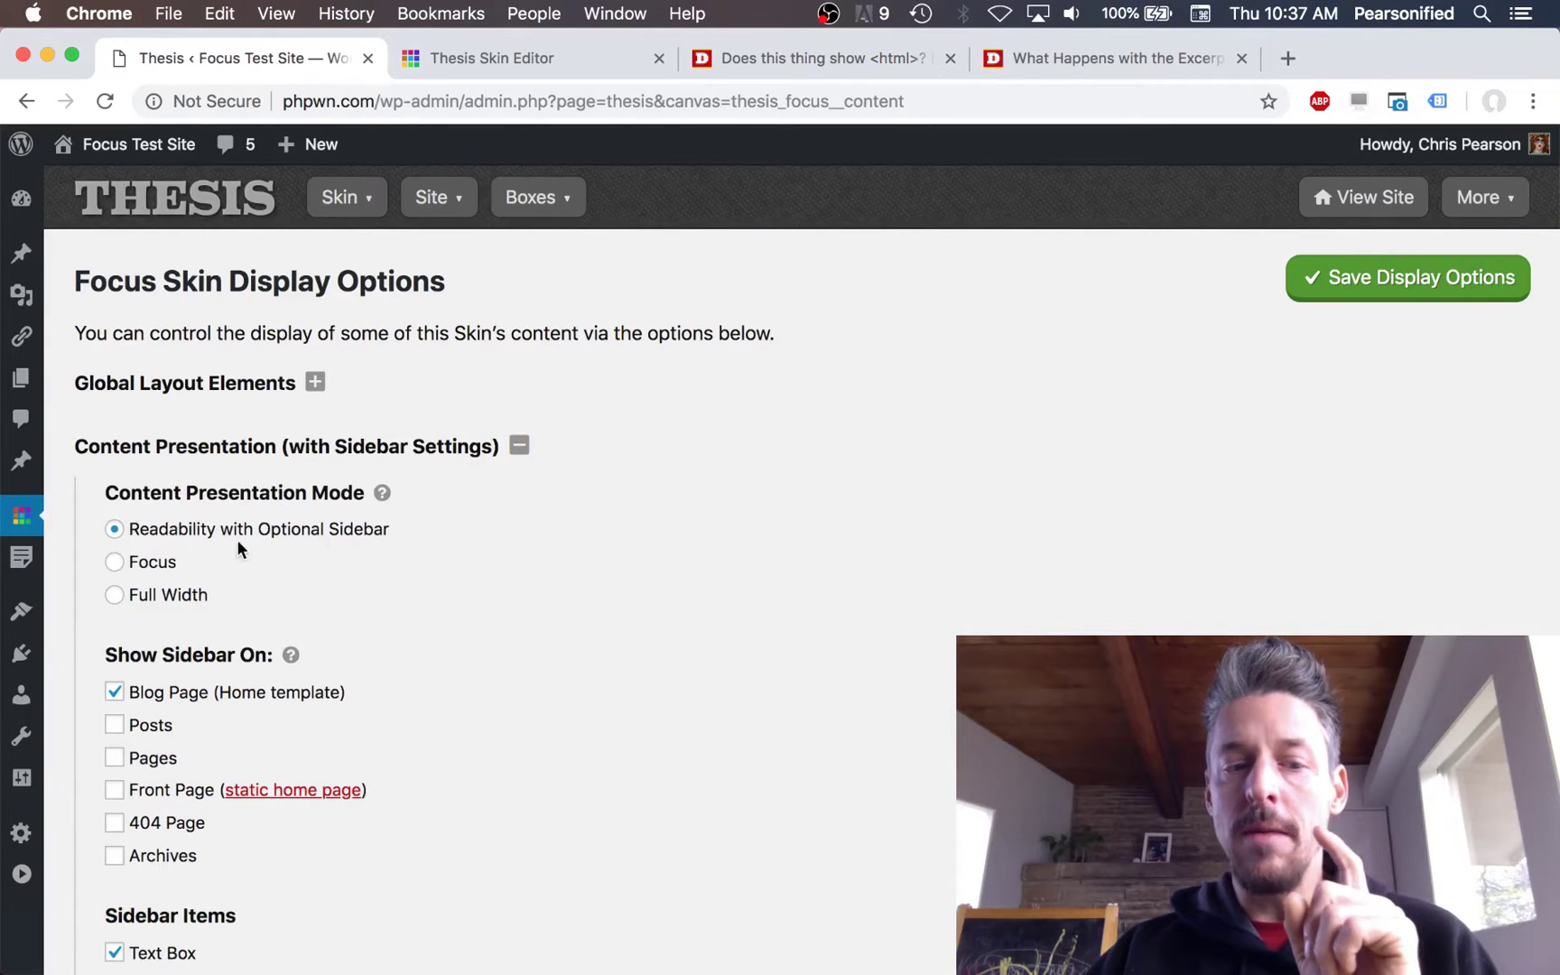
{"action": "scroll", "coordinate": [237, 539], "scroll_direction": "down", "scroll_amount": 2}
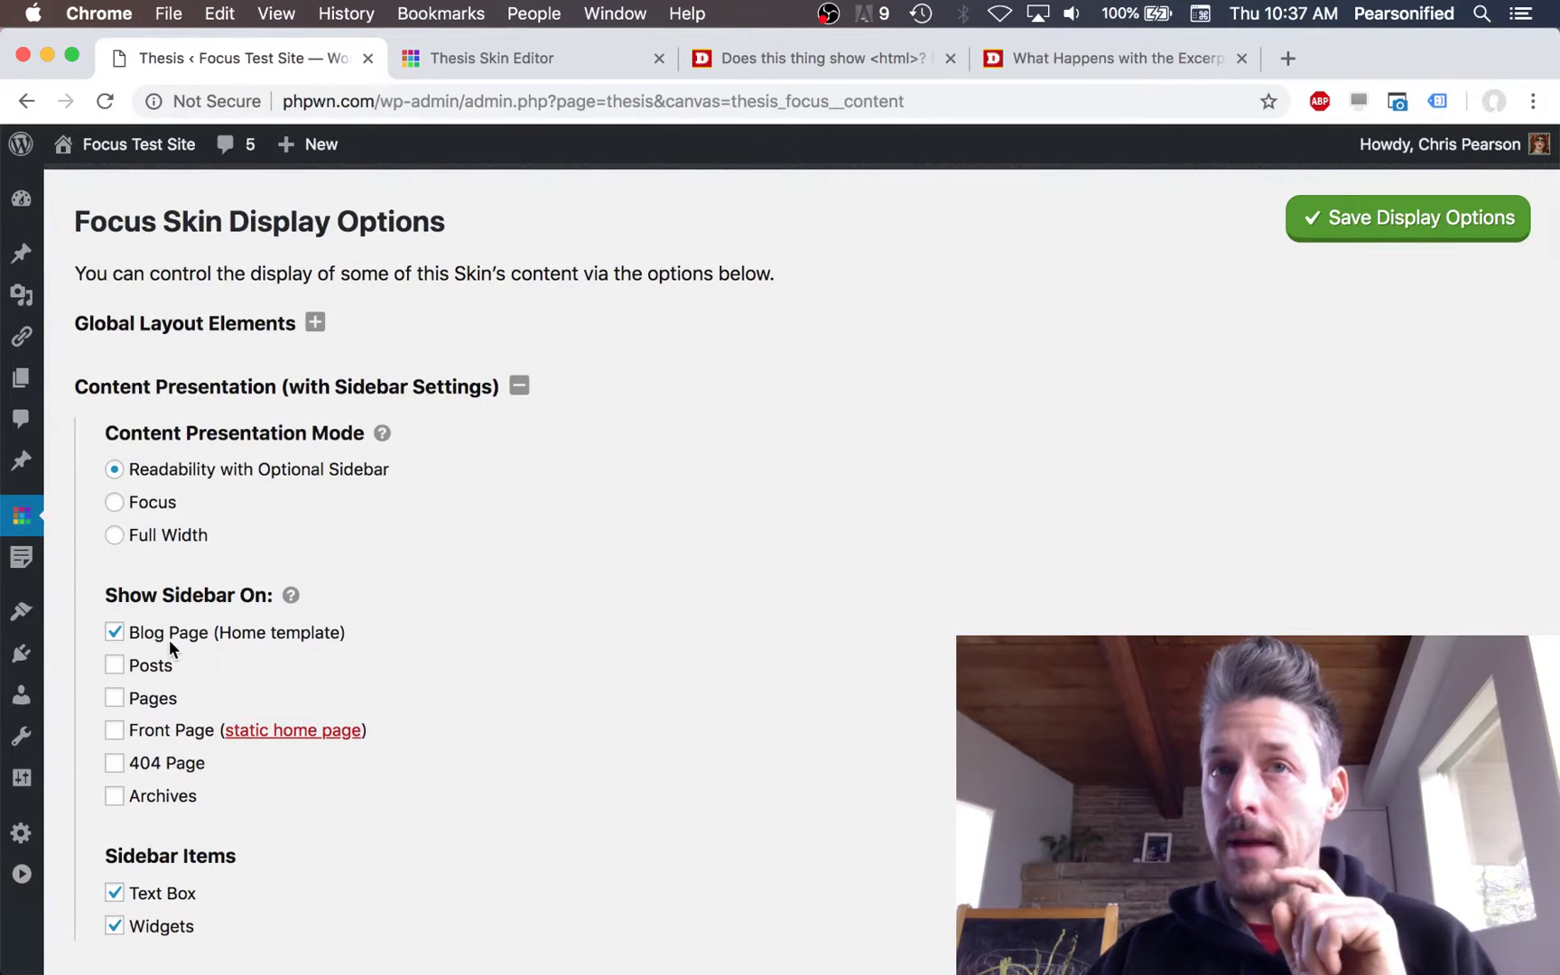
- Scroll through the blog page reviewing posts beside the text box, archives and search sidebar
{"action": "left_click", "coordinate": [788, 65]}
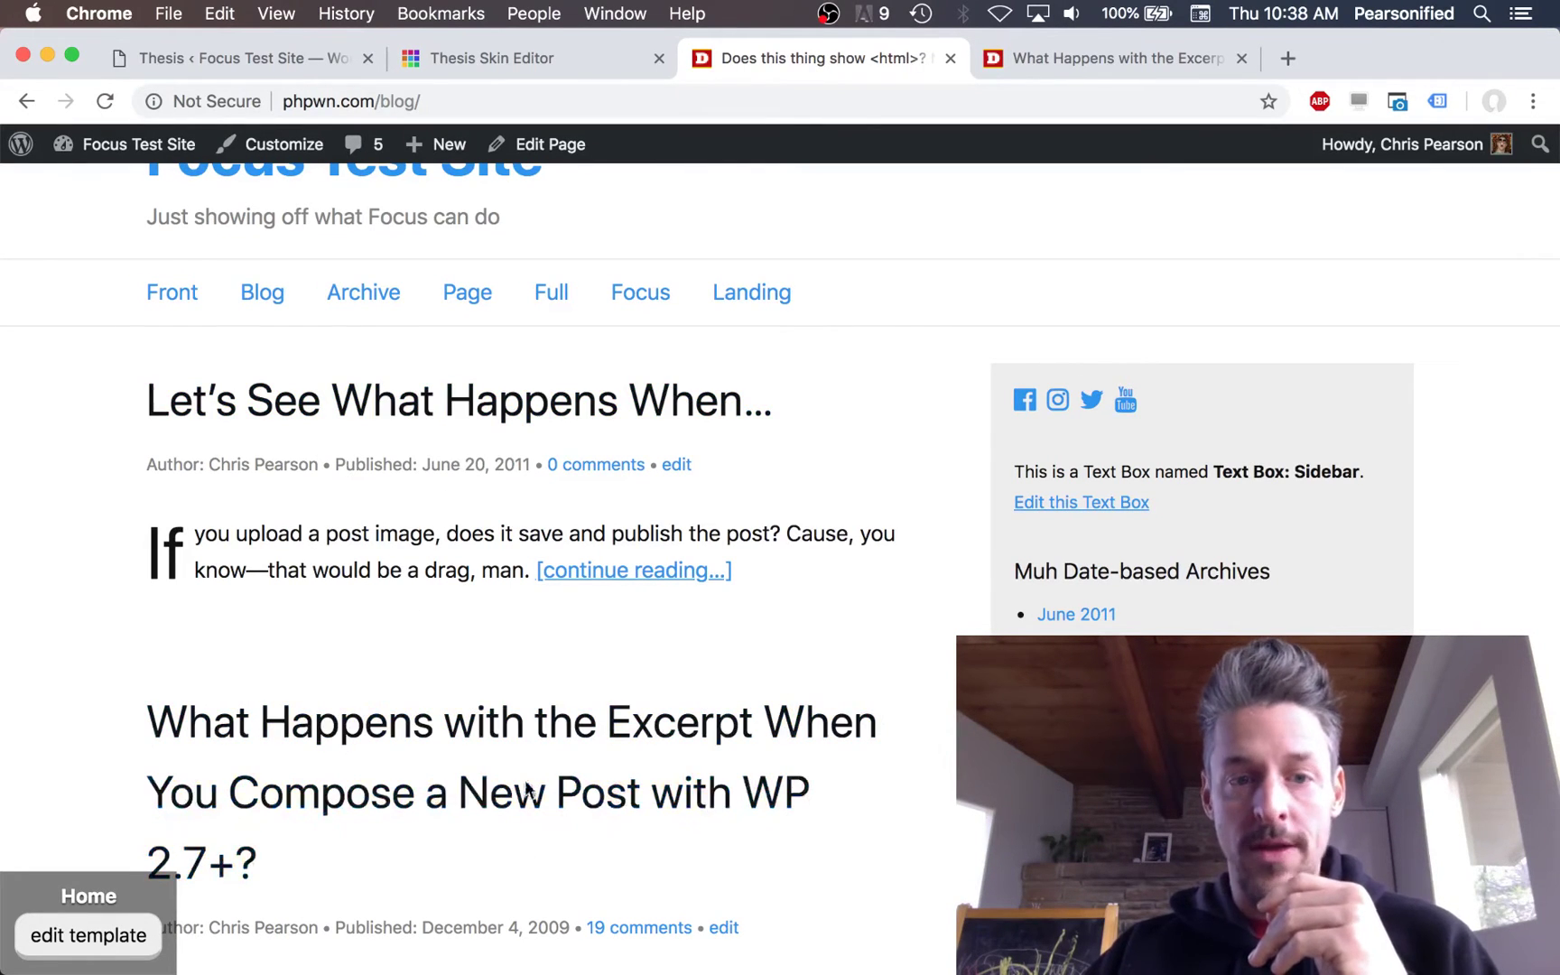
{"action": "scroll", "coordinate": [508, 638], "scroll_direction": "down", "scroll_amount": 5}
{"action": "scroll", "coordinate": [527, 830], "scroll_direction": "down", "scroll_amount": 2}
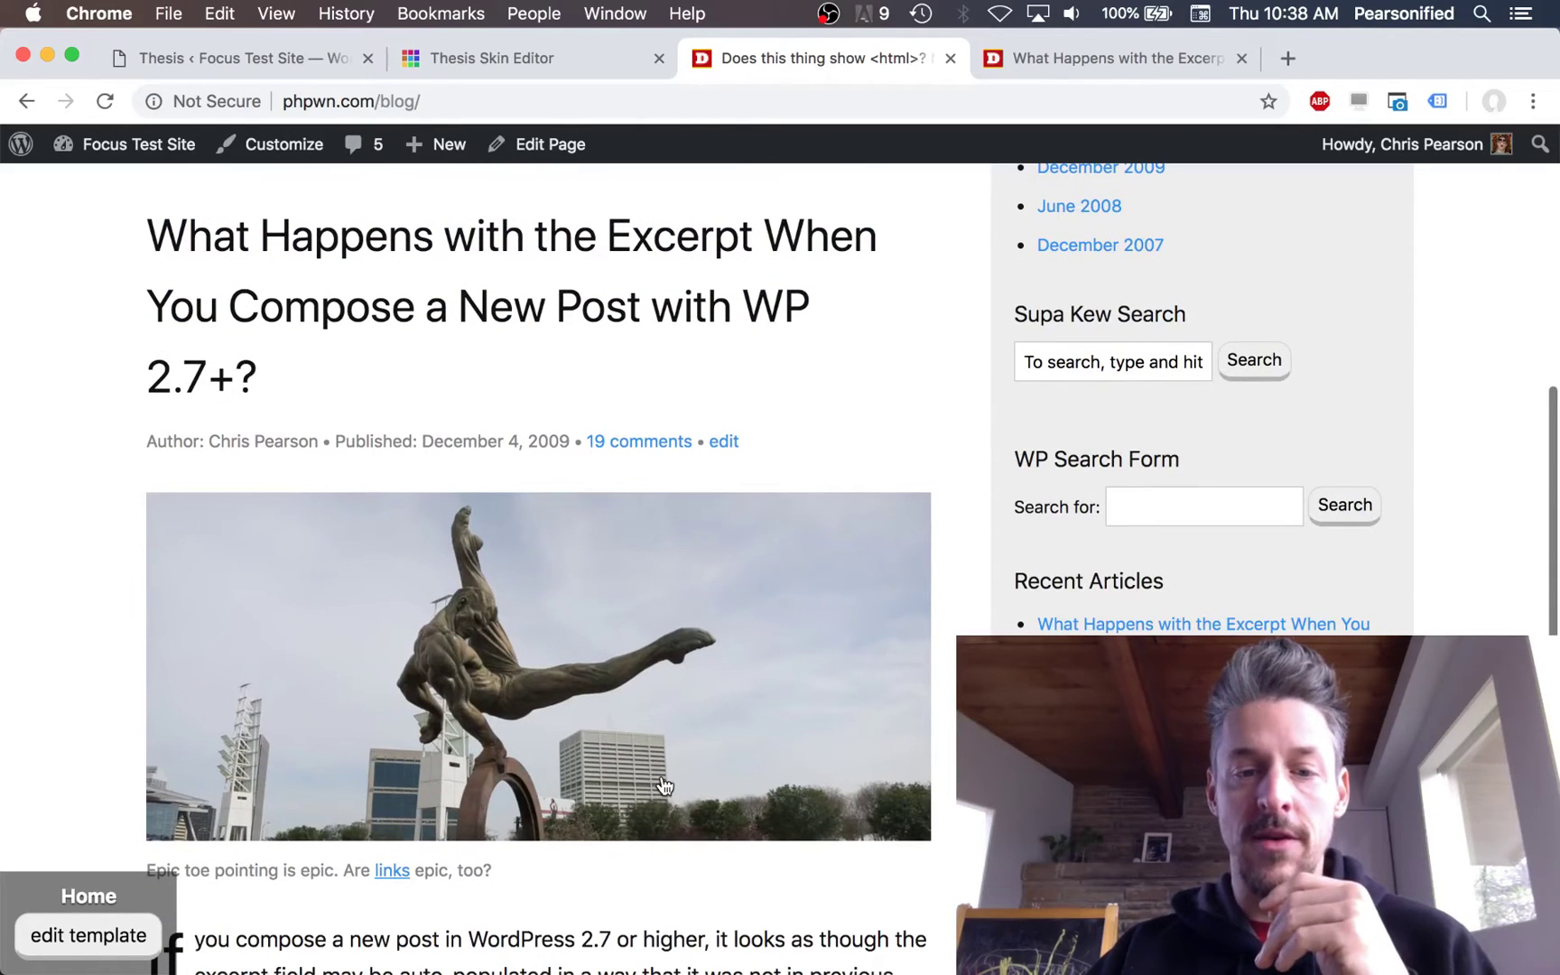
{"action": "scroll", "coordinate": [521, 809], "scroll_direction": "down", "scroll_amount": 2}
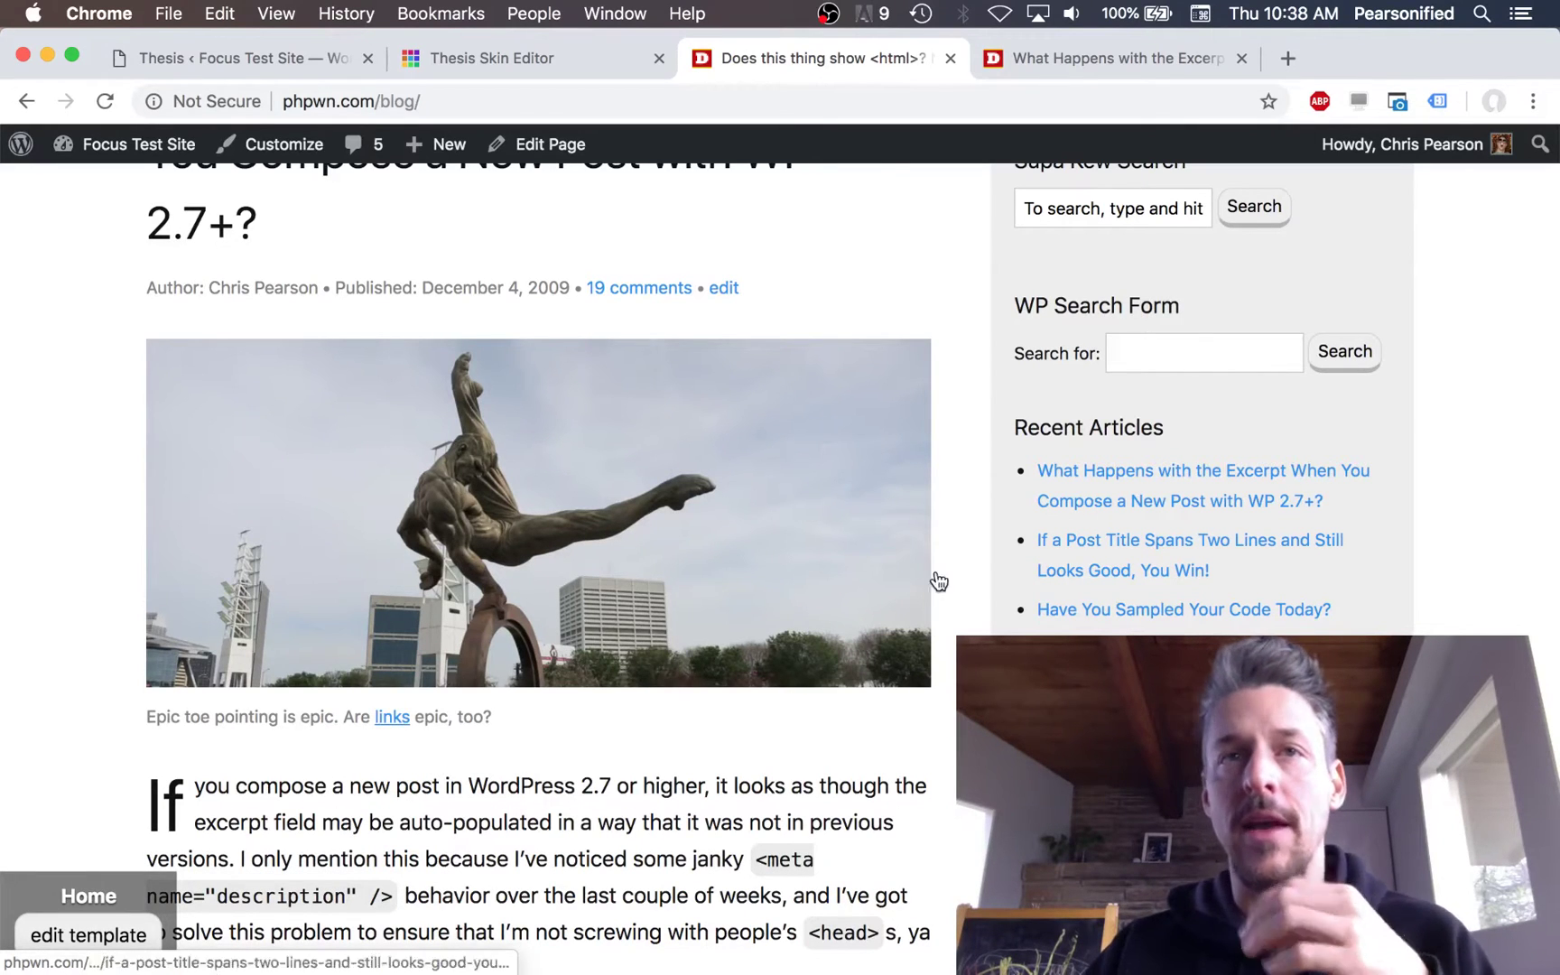
{"action": "scroll", "coordinate": [934, 582], "scroll_direction": "up", "scroll_amount": 2}
{"action": "scroll", "coordinate": [866, 406], "scroll_direction": "down", "scroll_amount": 3}
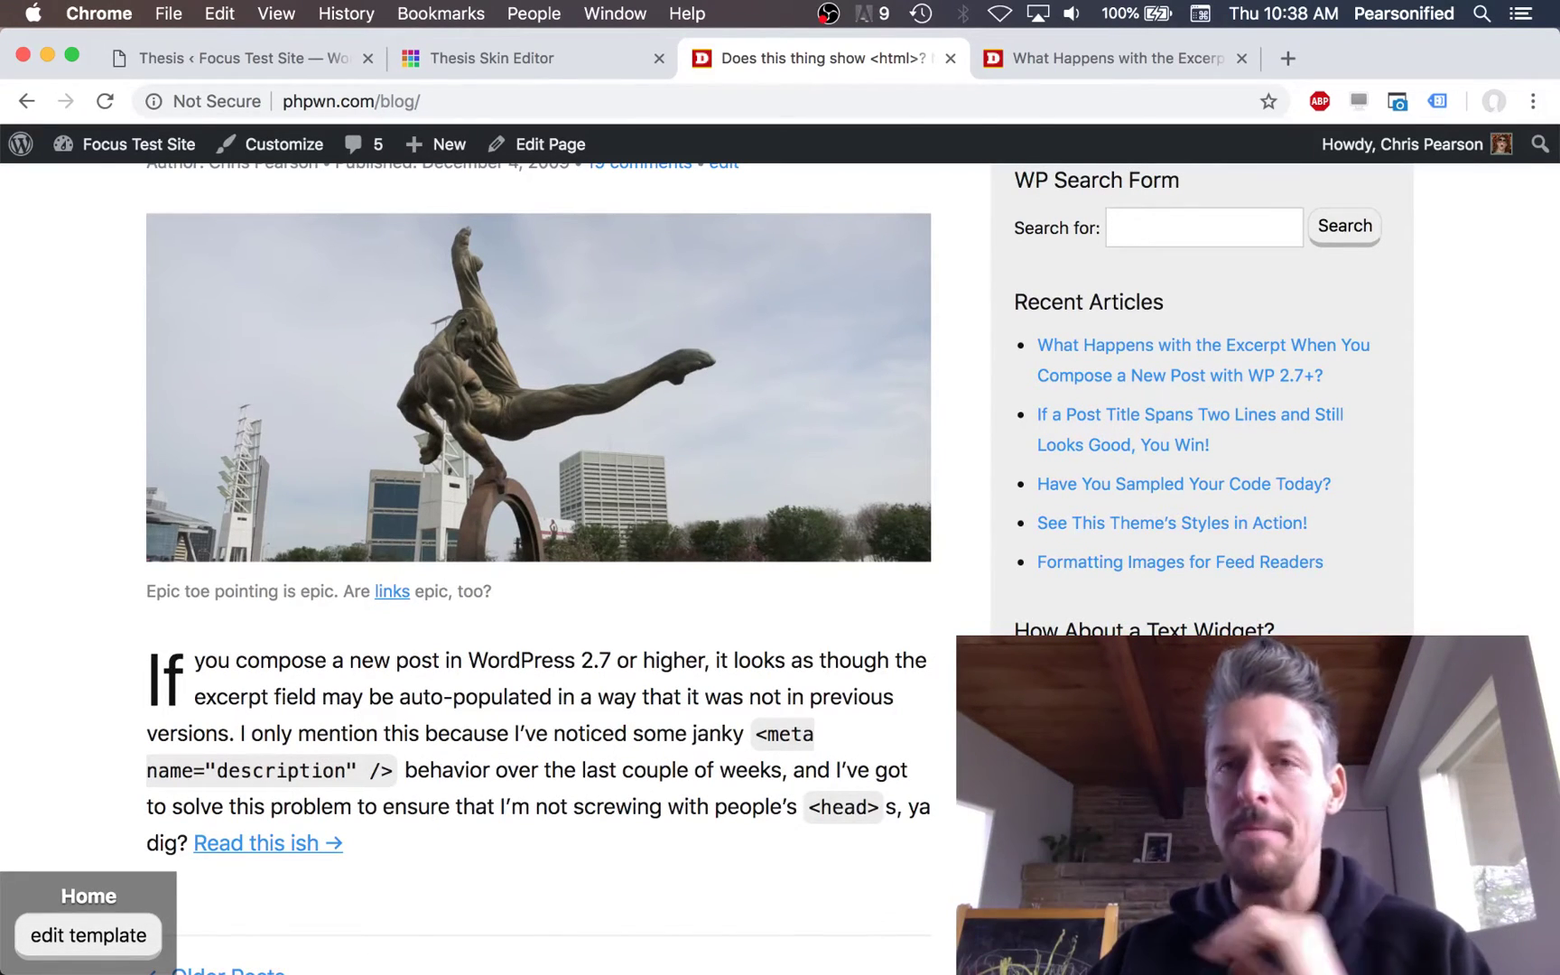
{"action": "scroll", "coordinate": [1293, 549], "scroll_direction": "up", "scroll_amount": 6}
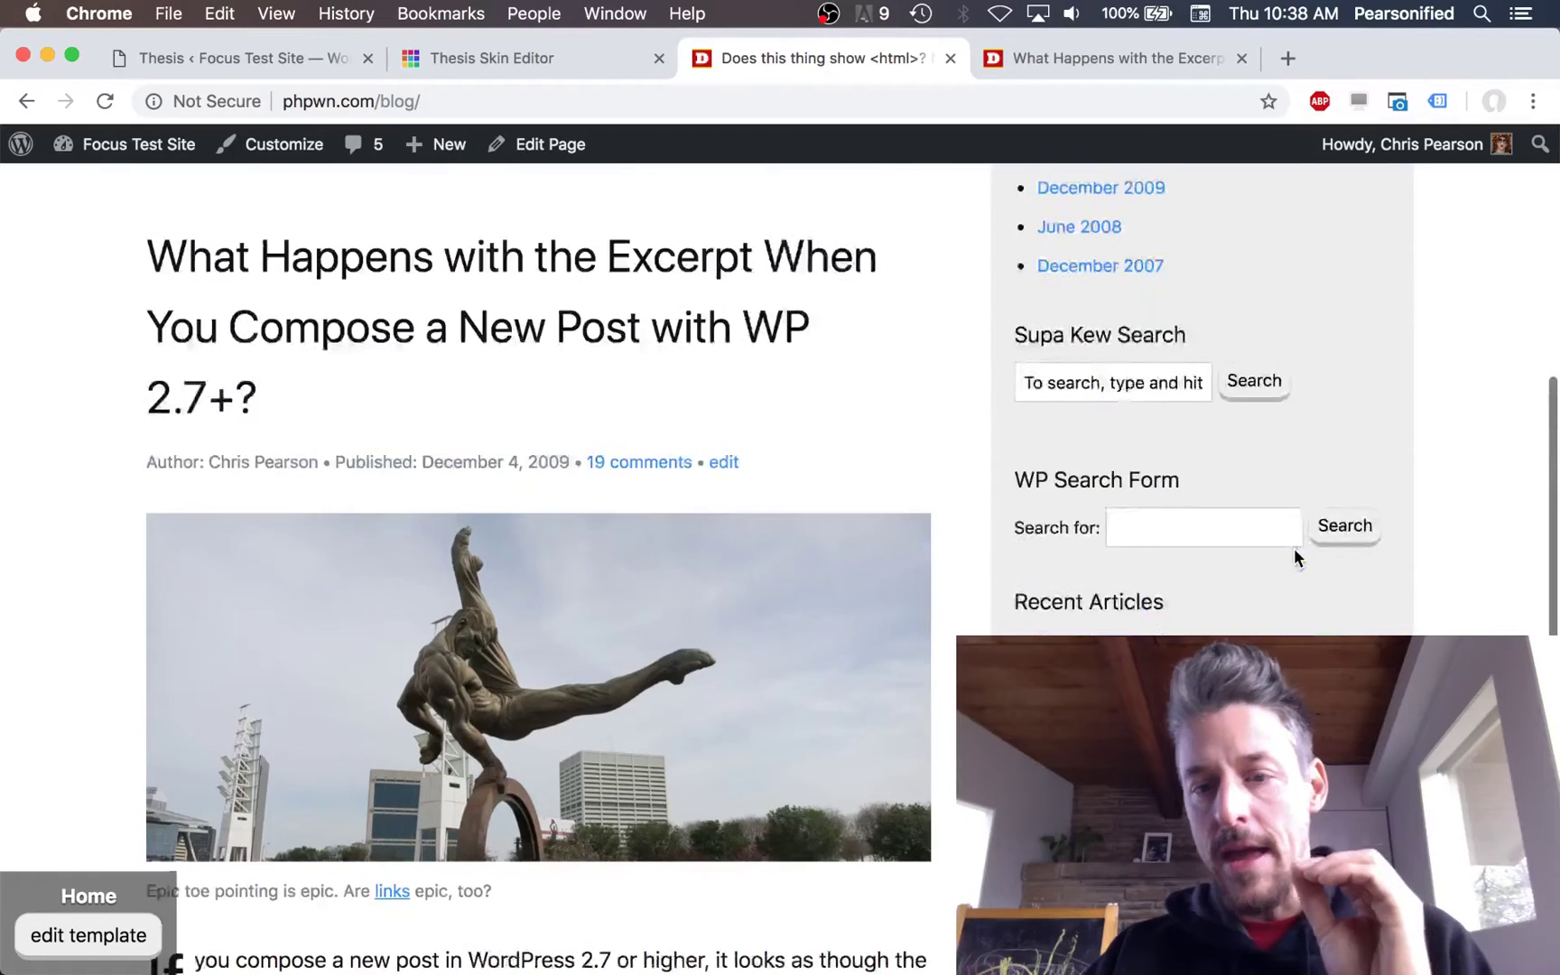
{"action": "scroll", "coordinate": [1202, 325], "scroll_direction": "up", "scroll_amount": 3}
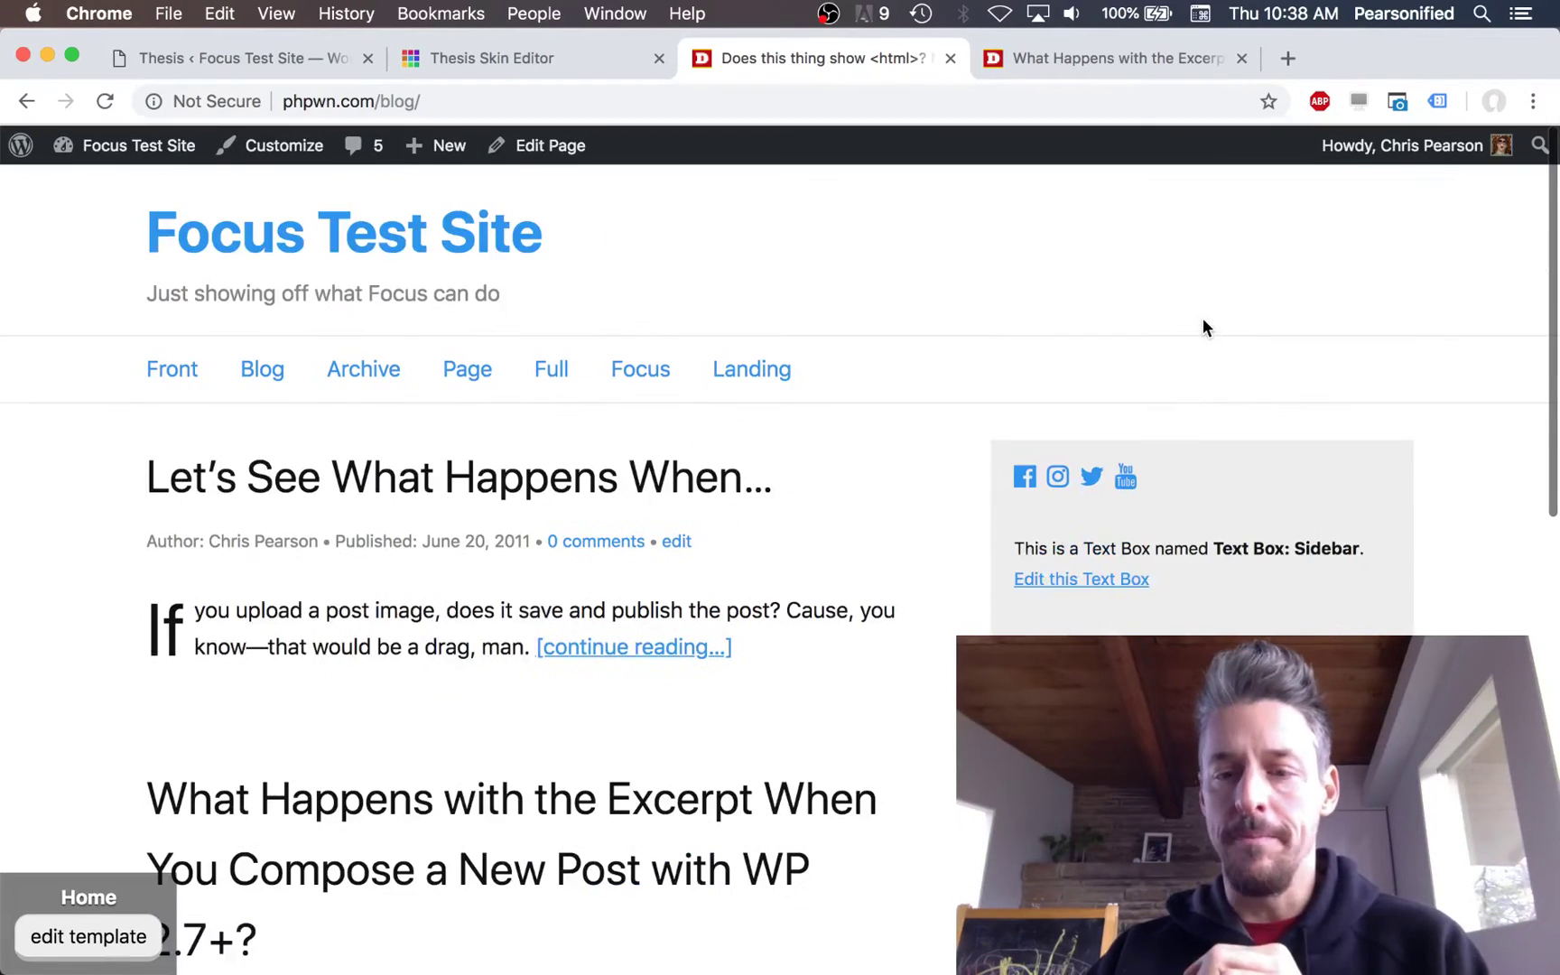
- Scroll the blog page to inspect the sidebar's social icons, Text Box and archives list
{"action": "scroll", "coordinate": [1207, 591], "scroll_direction": "down", "scroll_amount": 1}
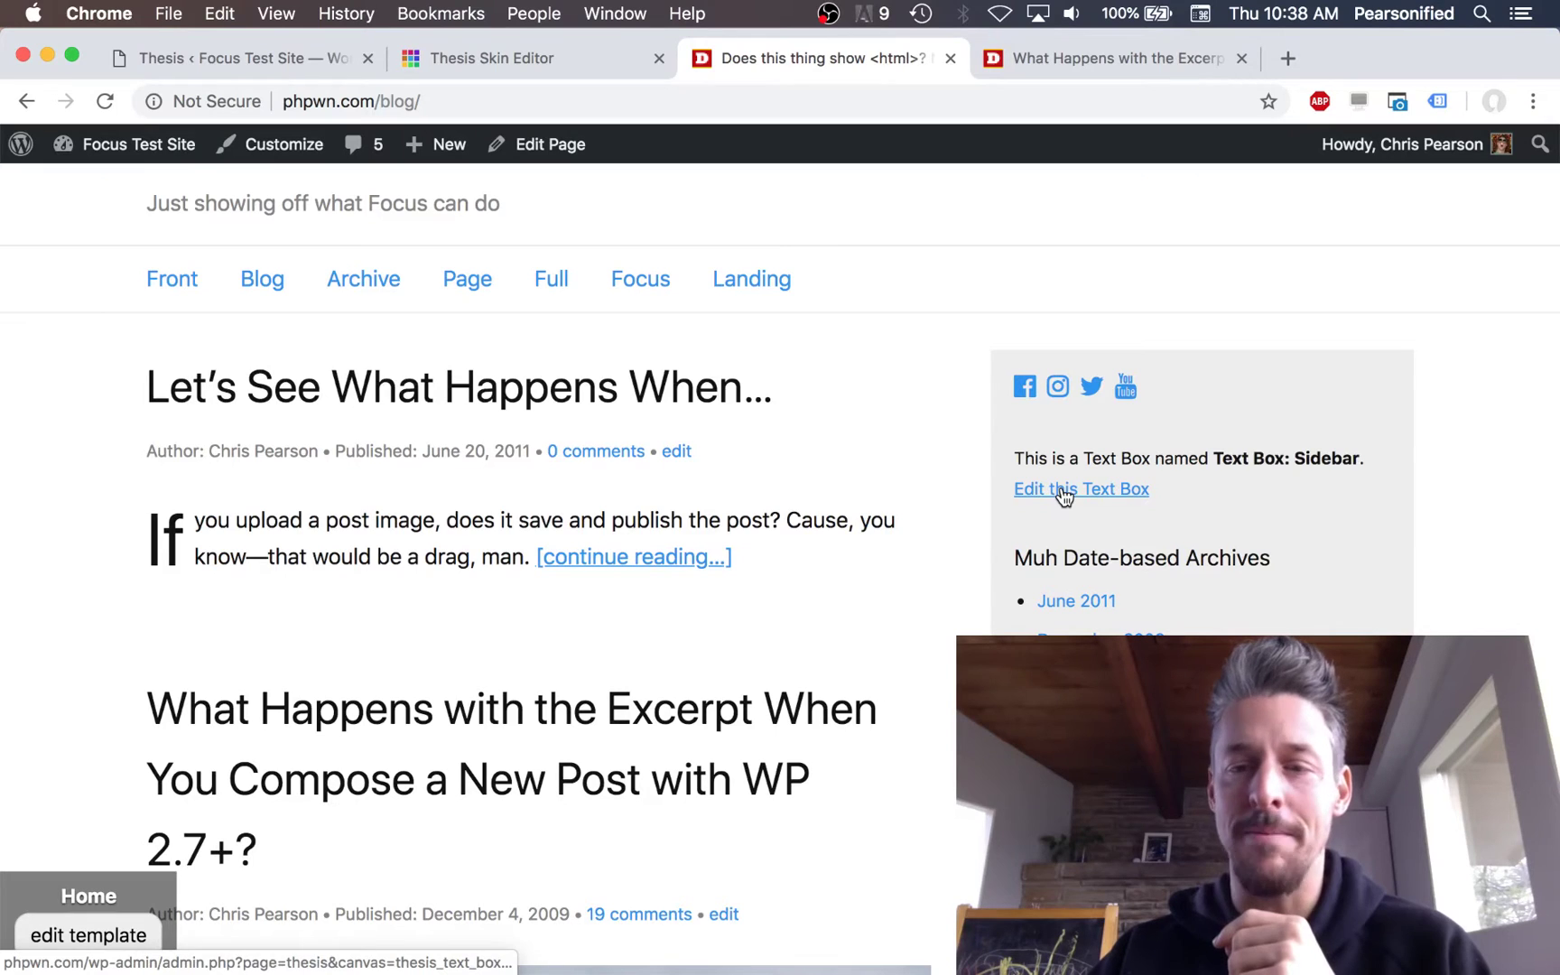
{"action": "scroll", "coordinate": [1340, 560], "scroll_direction": "down", "scroll_amount": 5}
{"action": "scroll", "coordinate": [1340, 560], "scroll_direction": "up", "scroll_amount": 4}
{"action": "scroll", "coordinate": [1340, 560], "scroll_direction": "up", "scroll_amount": 2}
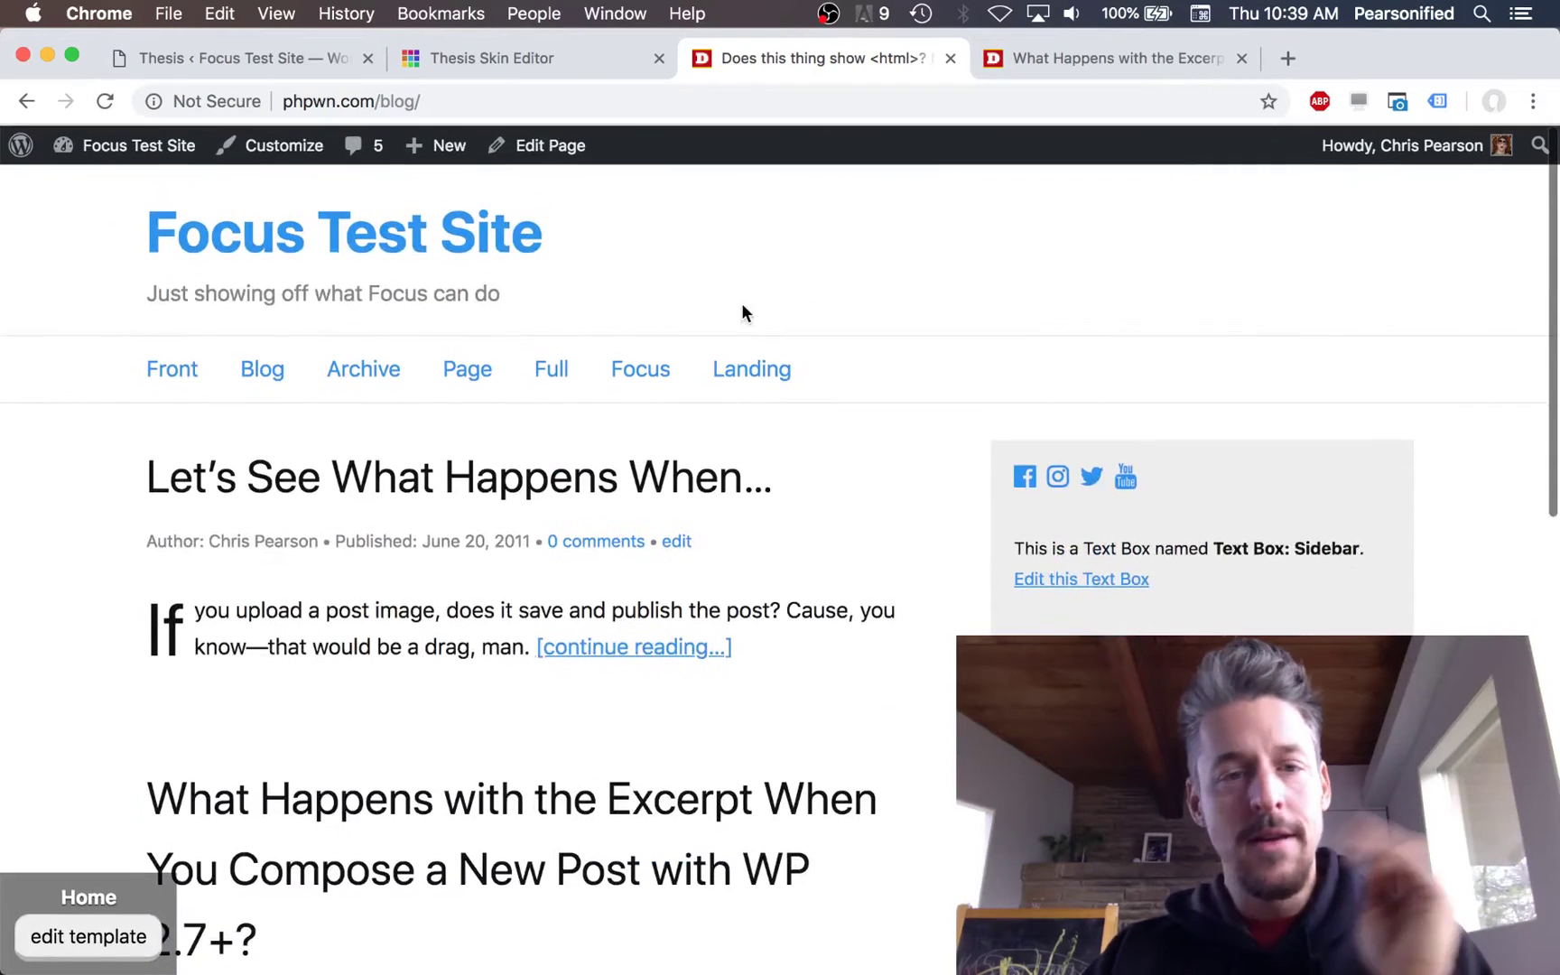
{"action": "left_click", "coordinate": [286, 72]}
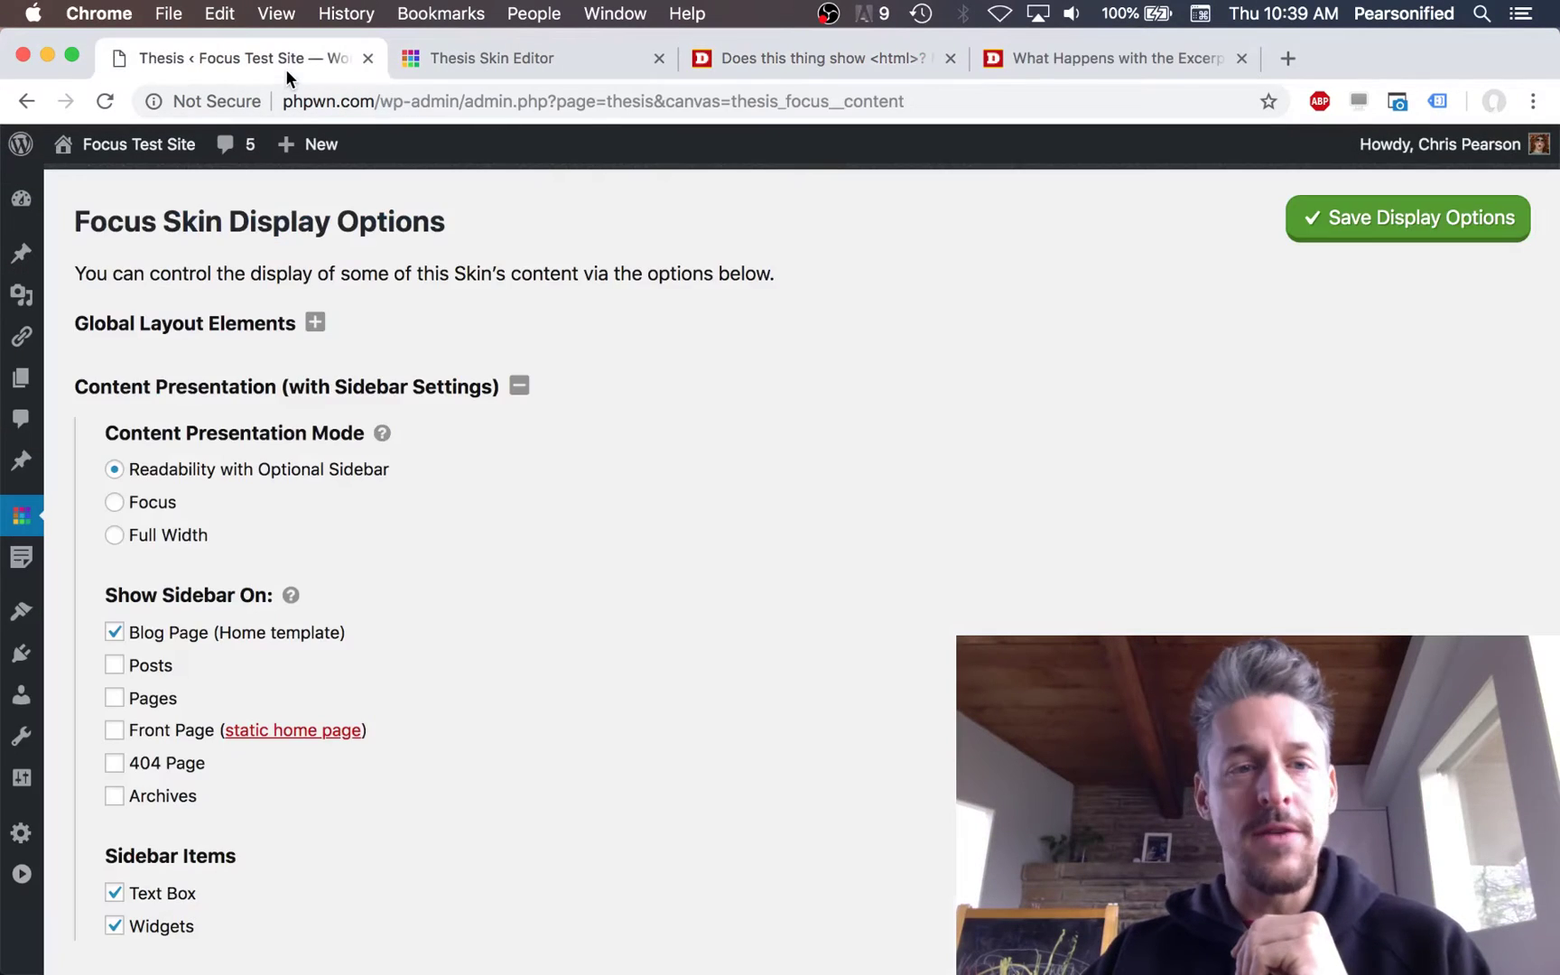
{"action": "scroll", "coordinate": [642, 614], "scroll_direction": "down", "scroll_amount": 3}
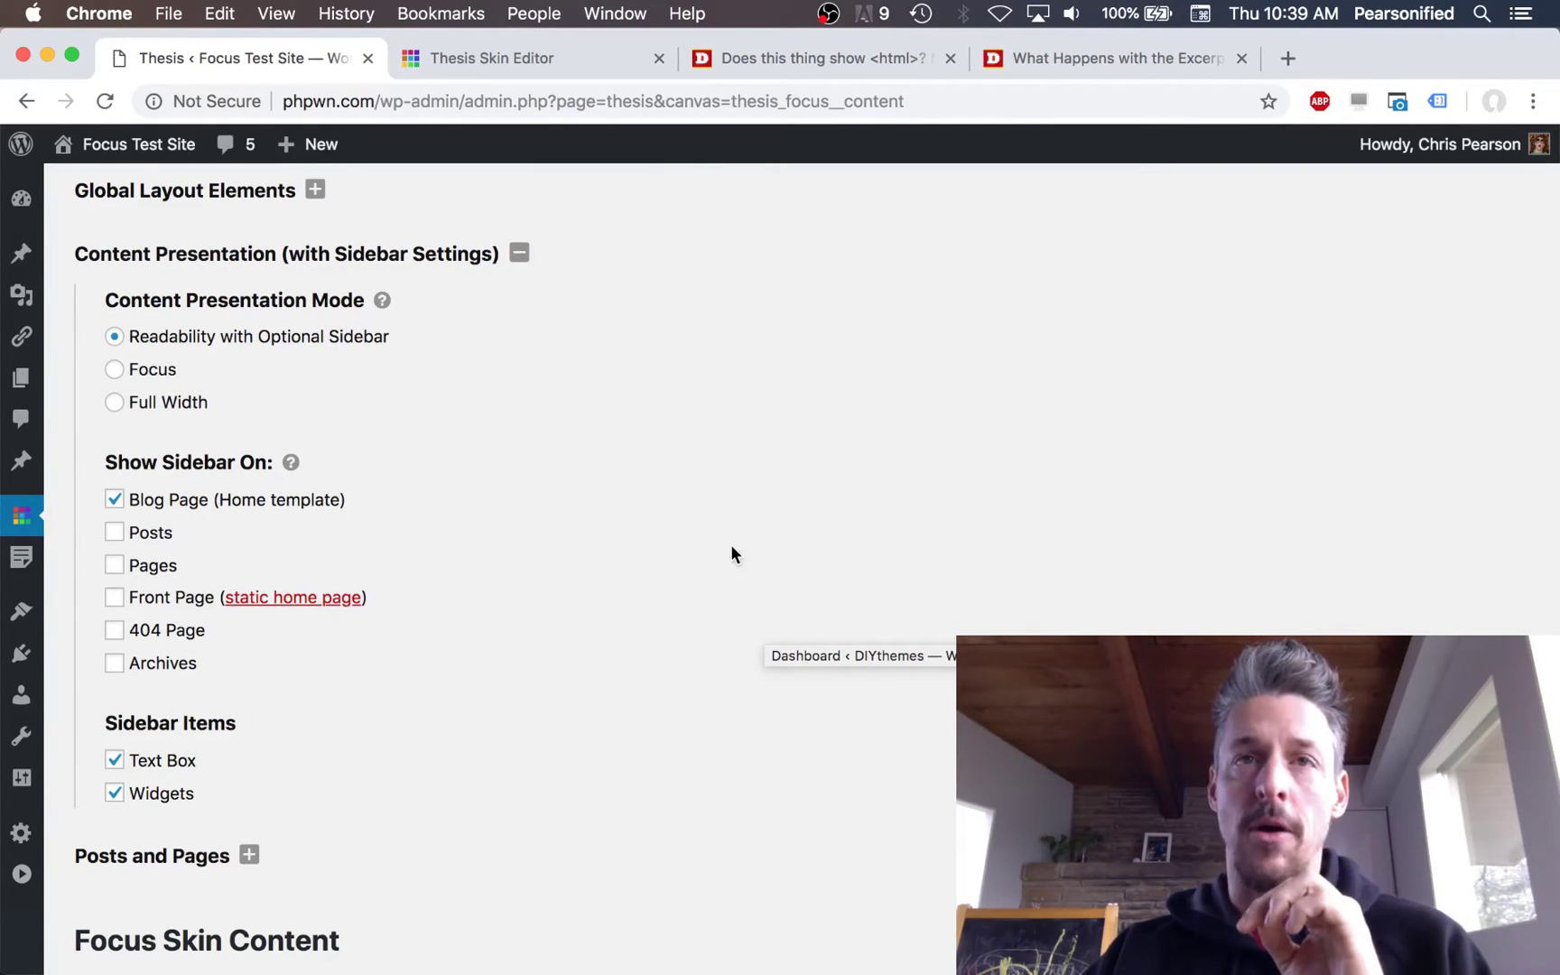
{"action": "left_click", "coordinate": [156, 501]}
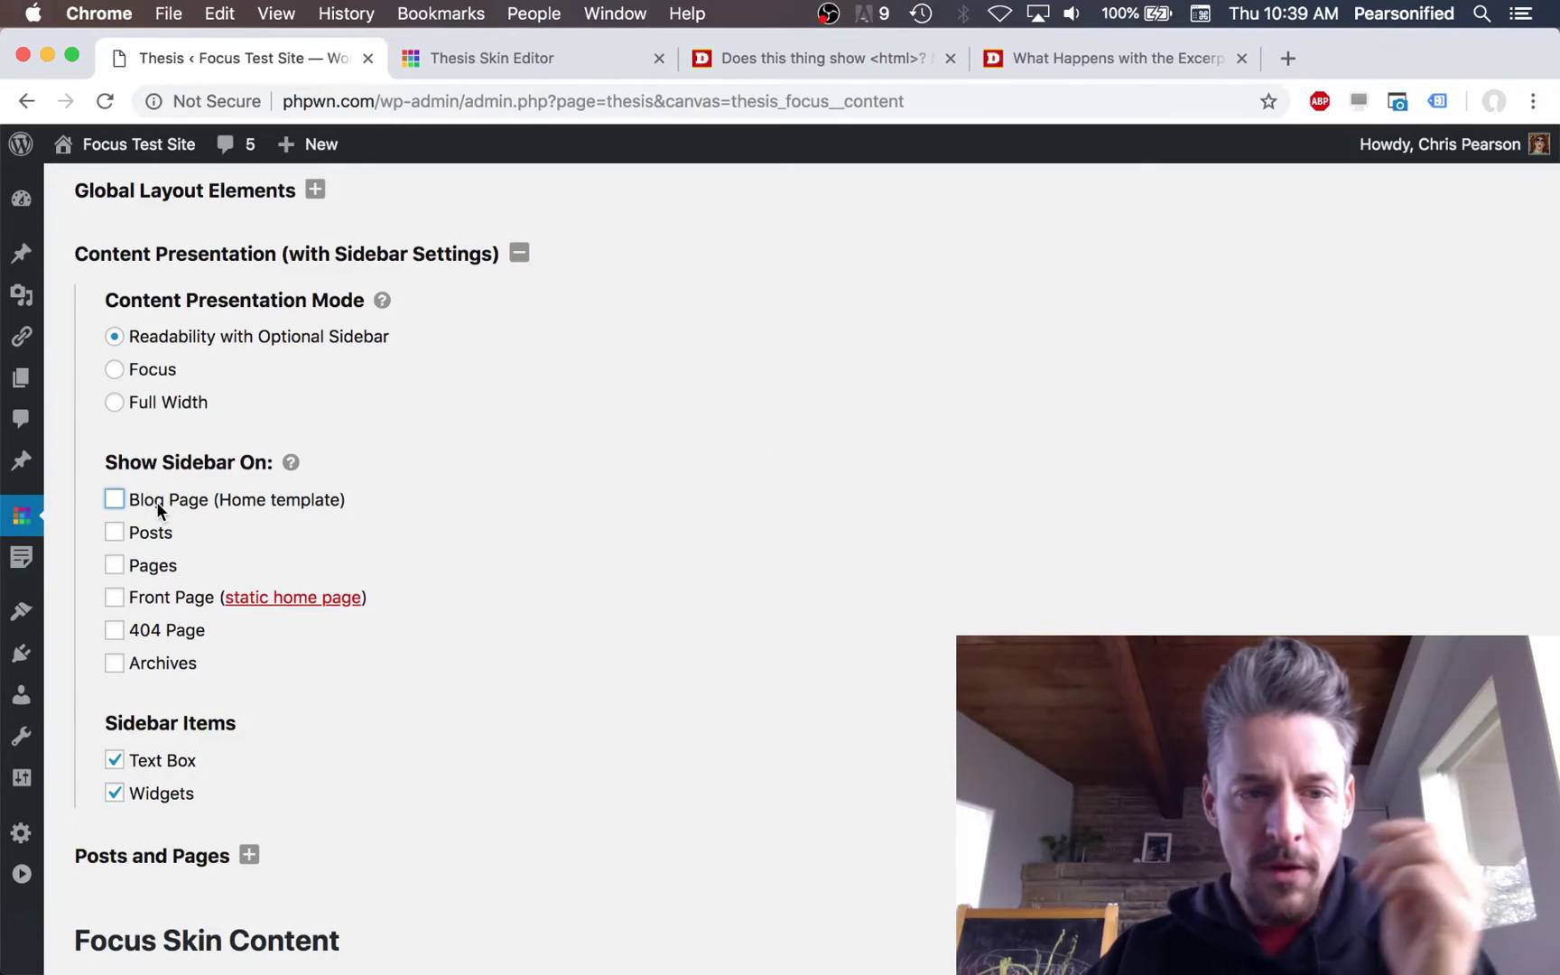
{"action": "scroll", "coordinate": [542, 637], "scroll_direction": "down", "scroll_amount": 3}
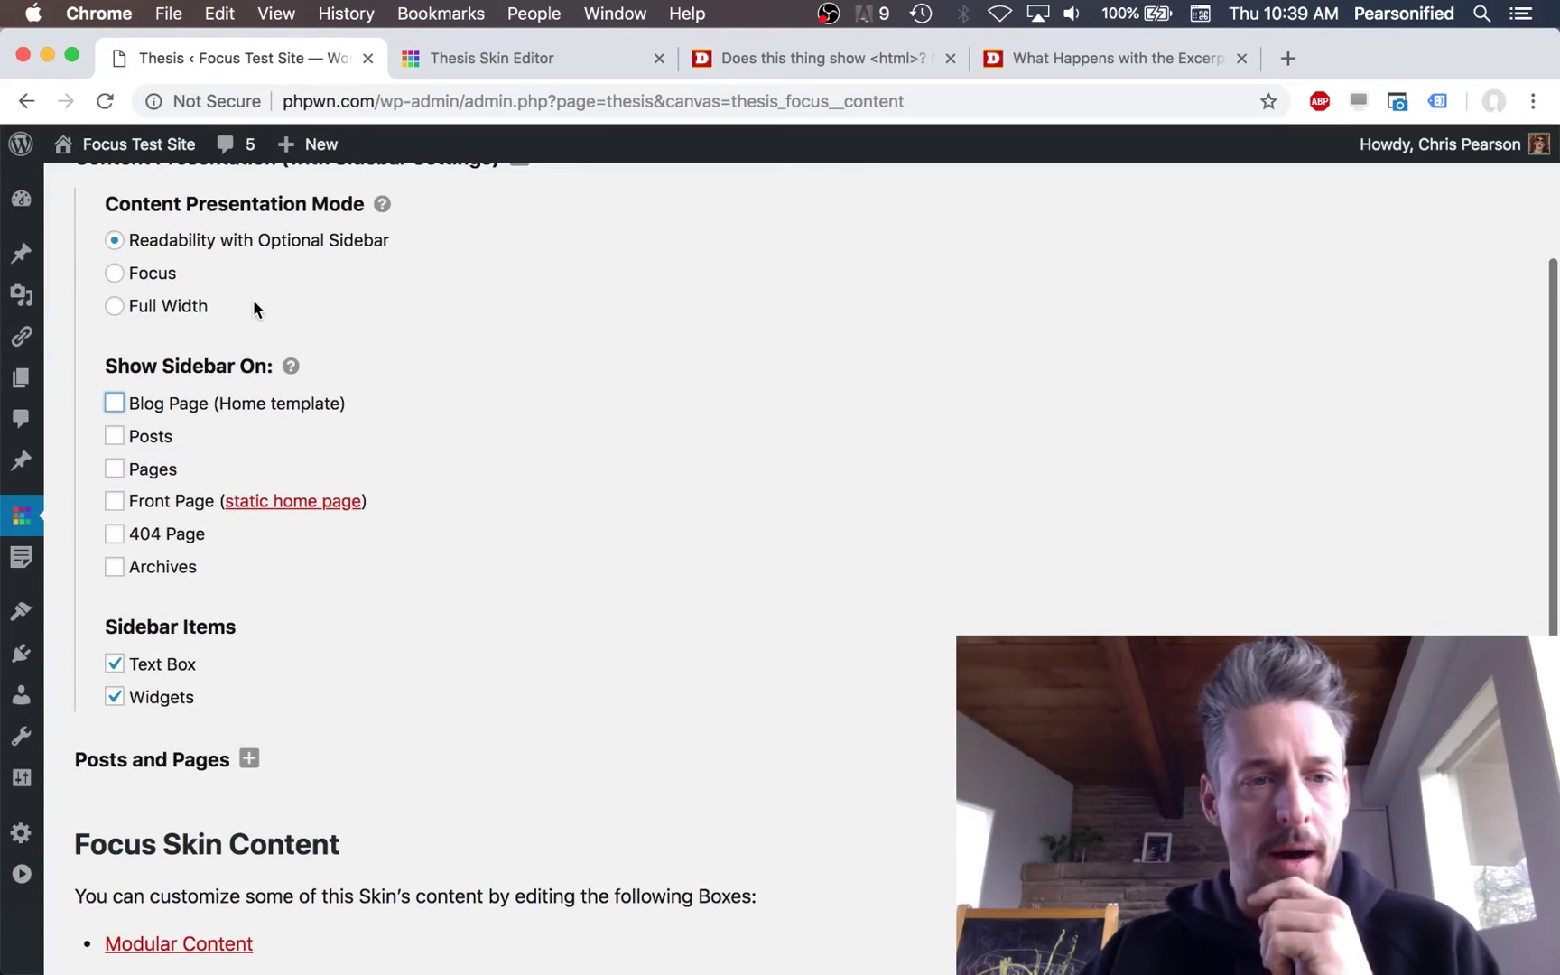
{"action": "scroll", "coordinate": [252, 299], "scroll_direction": "up", "scroll_amount": 2}
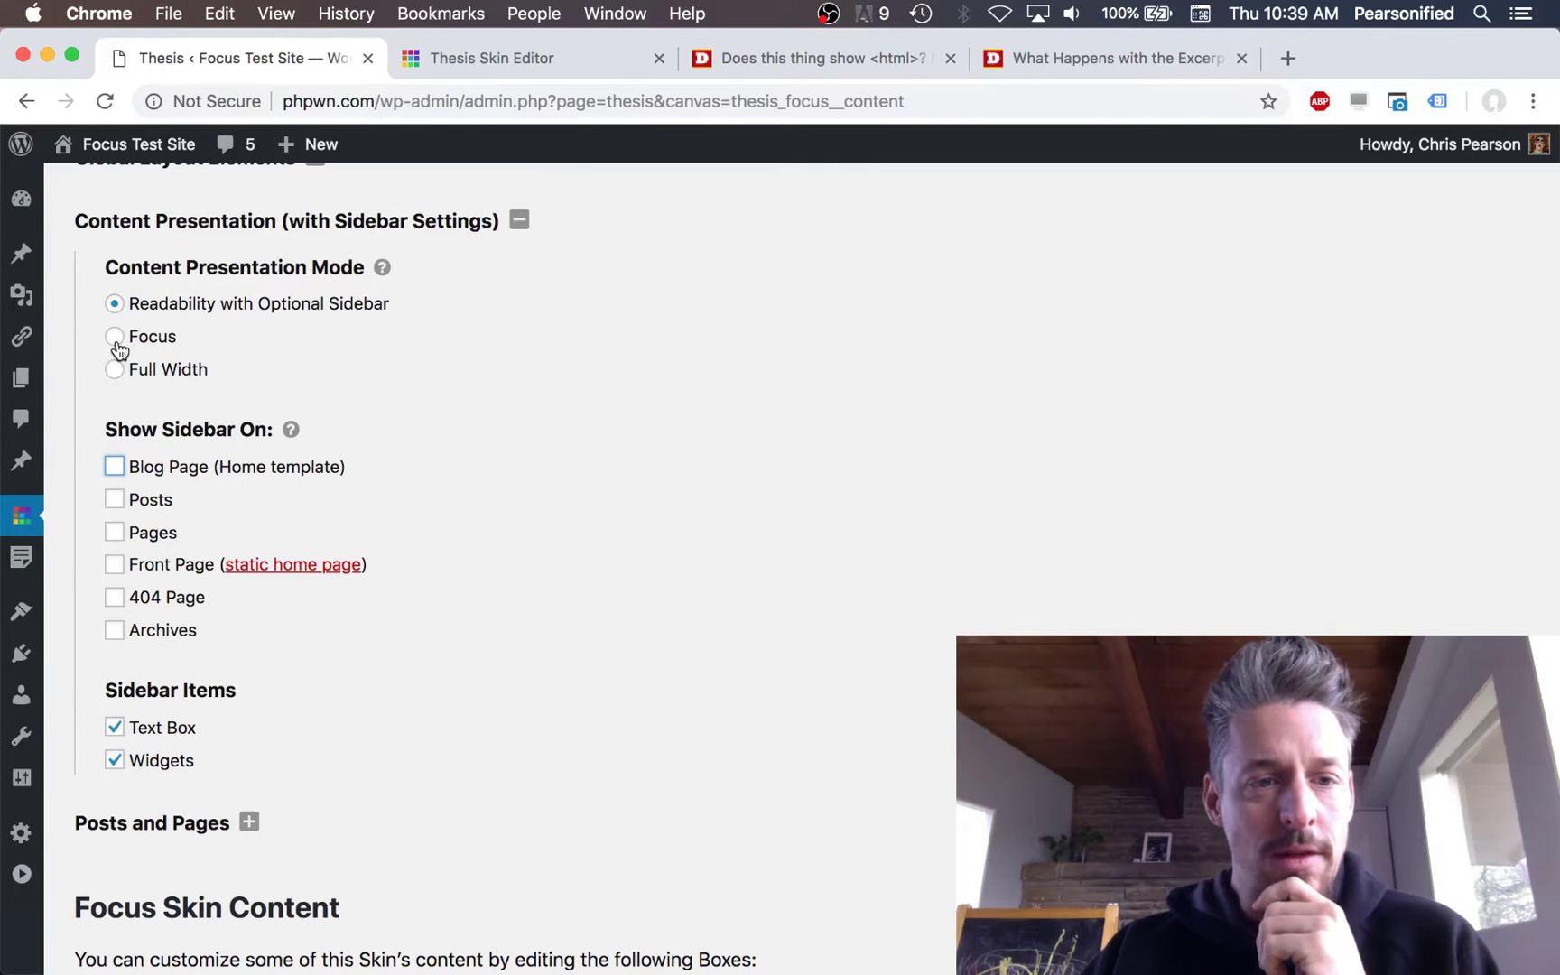
{"action": "scroll", "coordinate": [307, 506], "scroll_direction": "down", "scroll_amount": 3}
{"action": "left_click", "coordinate": [114, 374]}
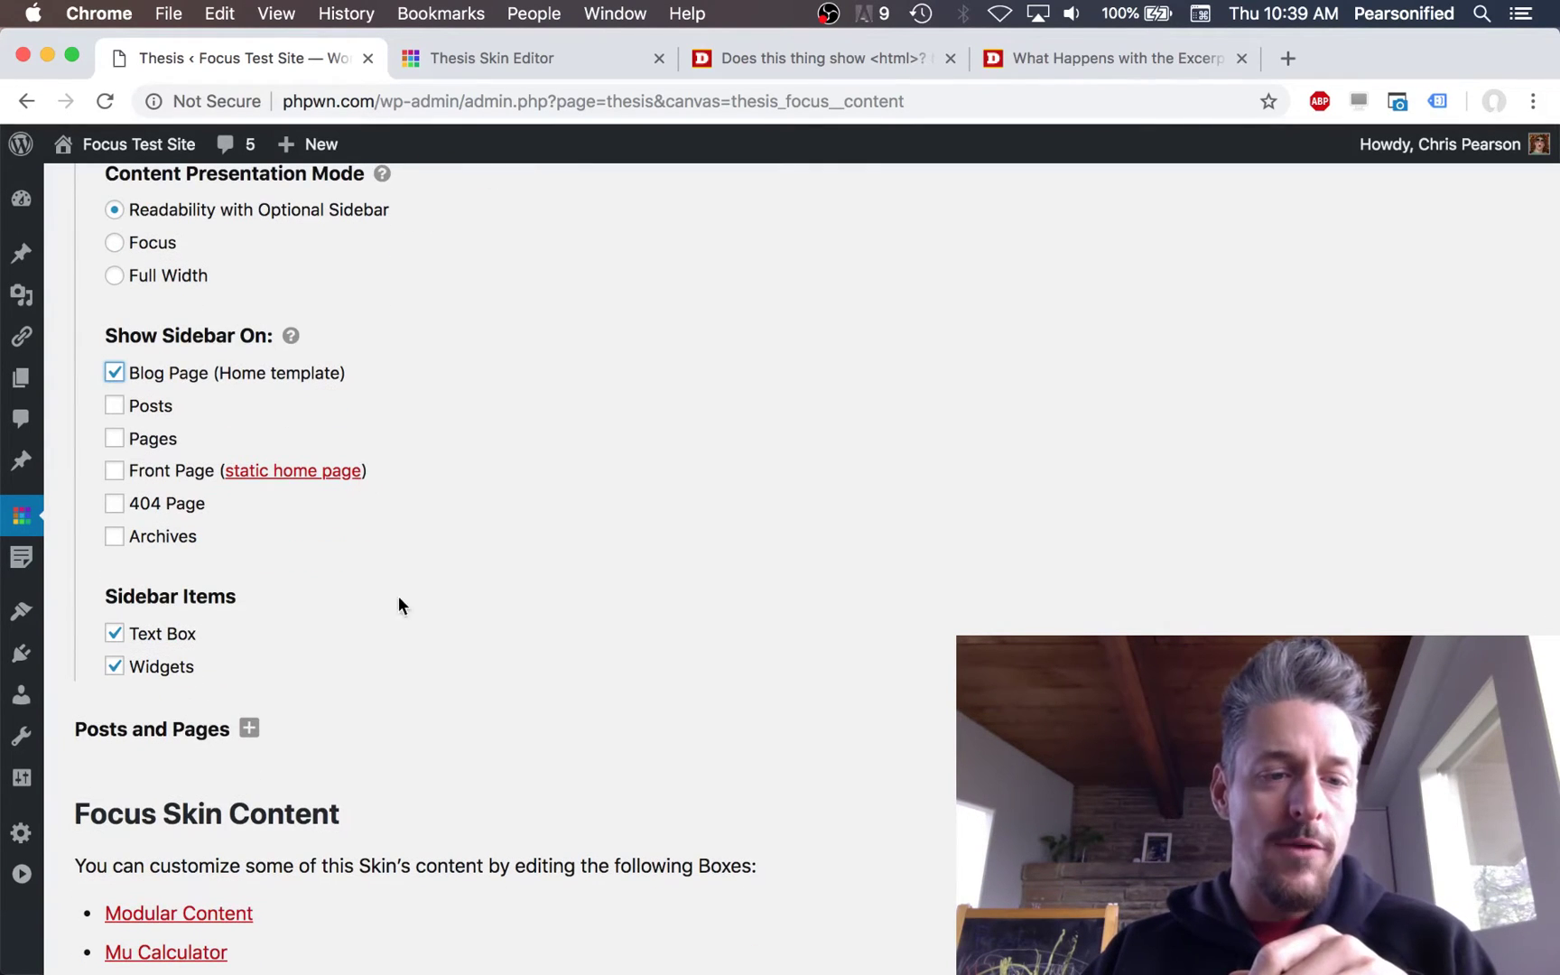
- Scroll down the blog page to review the current sidebar contents
{"action": "left_click", "coordinate": [790, 56]}
{"action": "scroll", "coordinate": [1168, 585], "scroll_direction": "down", "scroll_amount": 4}
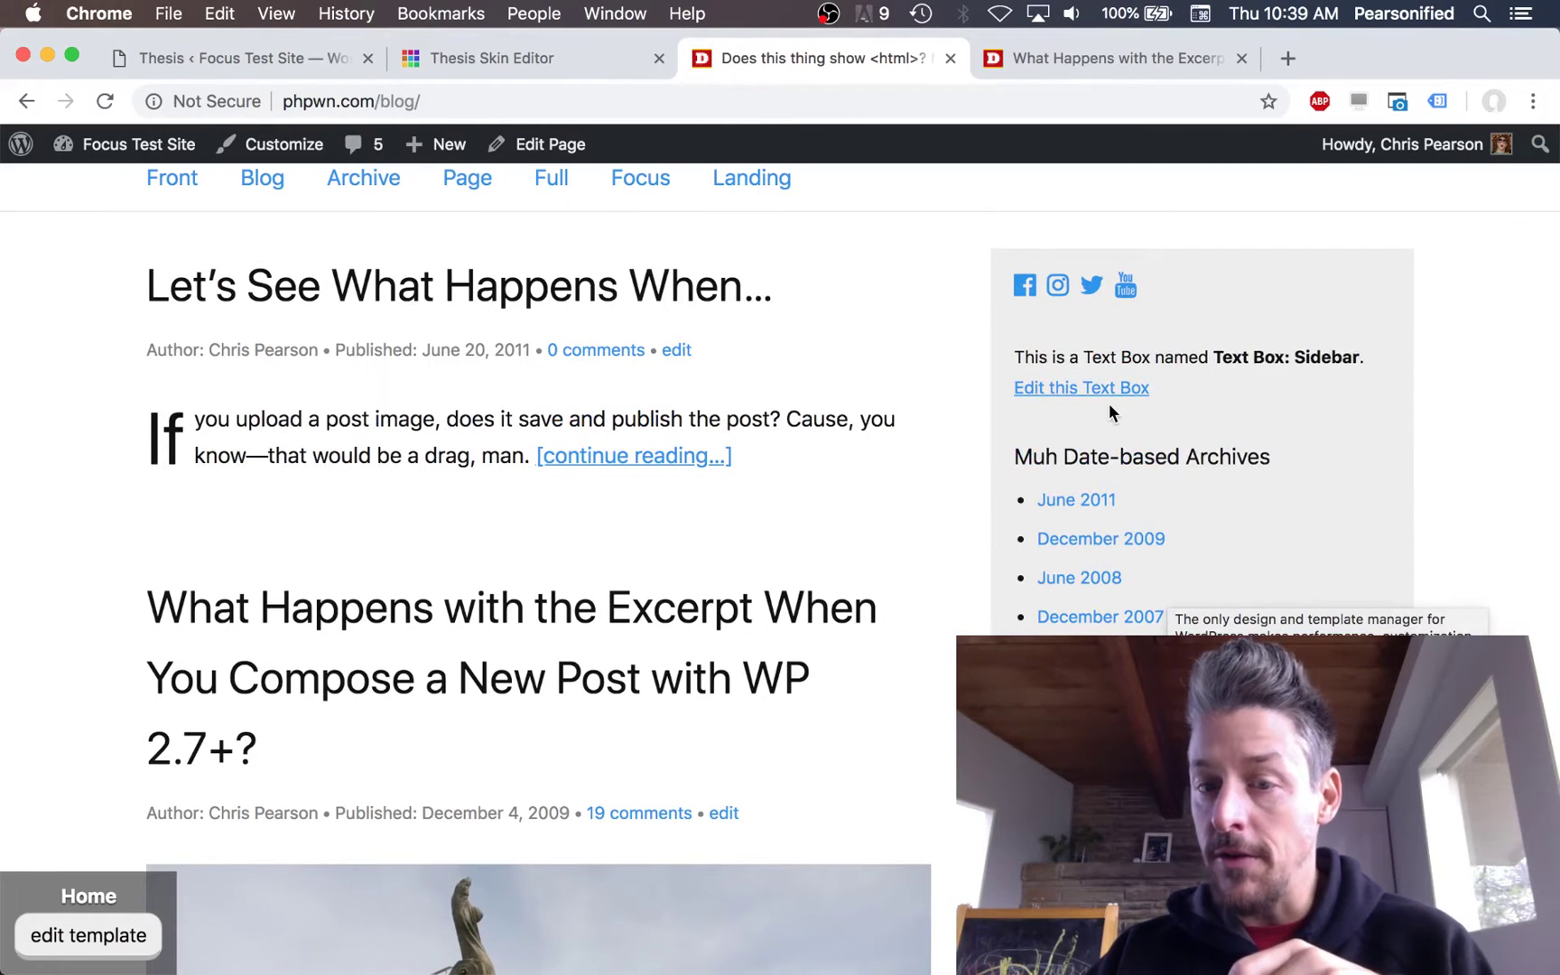
{"action": "scroll", "coordinate": [1109, 403], "scroll_direction": "down", "scroll_amount": 1}
{"action": "scroll", "coordinate": [1068, 319], "scroll_direction": "down", "scroll_amount": 5}
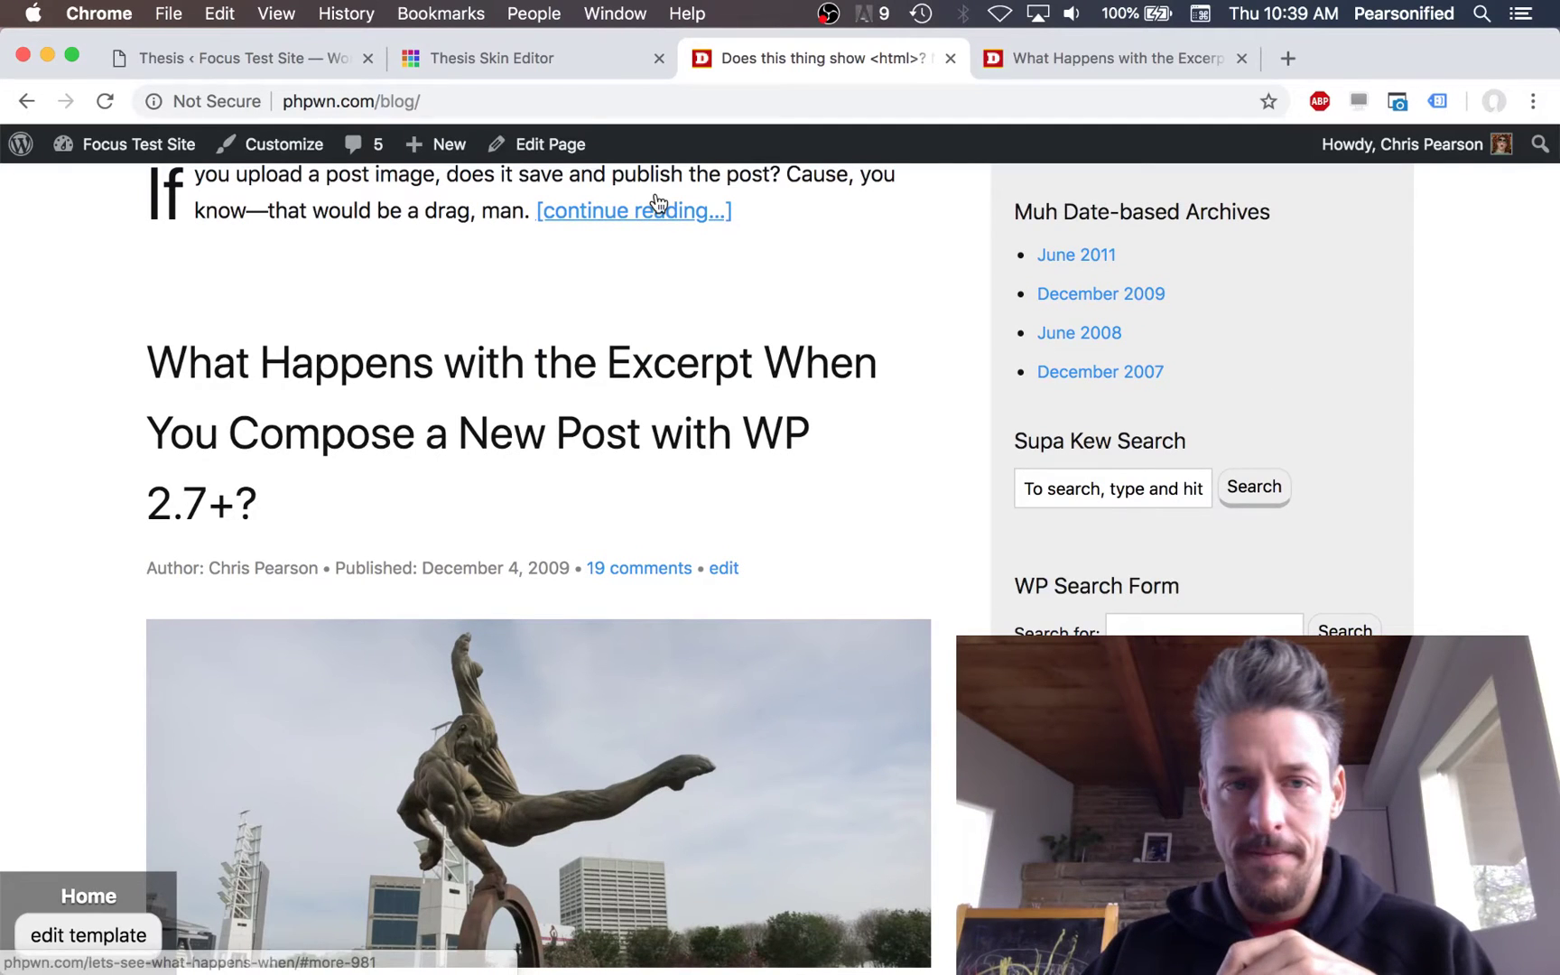
- Untick Text Box and Widgets under Sidebar Items and save the display options
{"action": "left_click", "coordinate": [252, 55]}
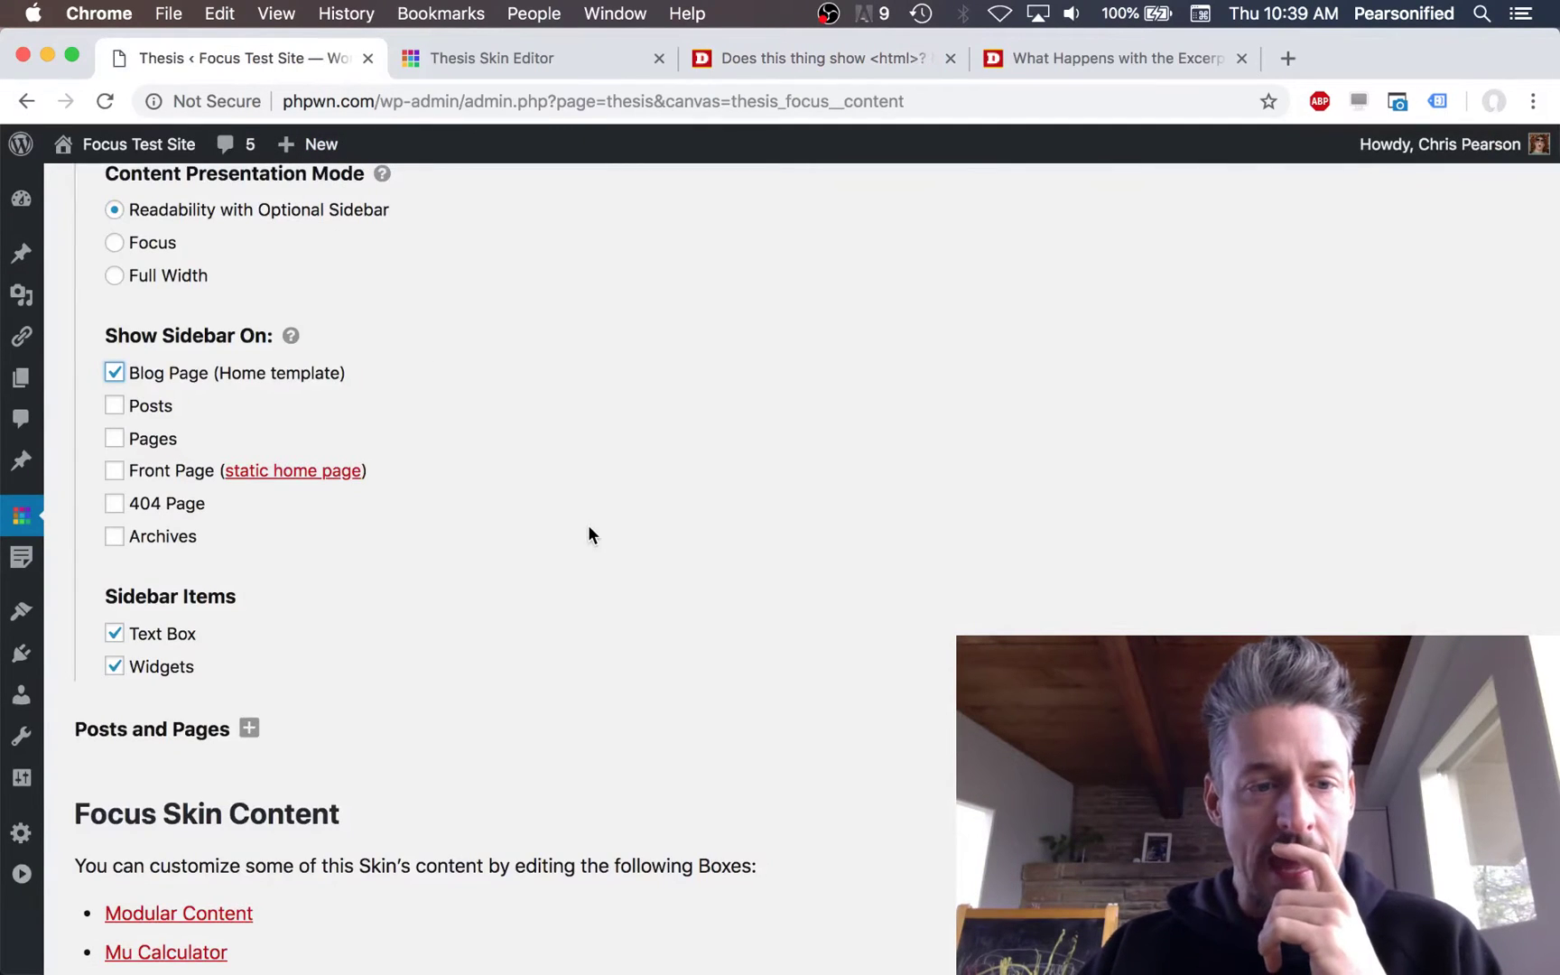
{"action": "scroll", "coordinate": [587, 528], "scroll_direction": "up", "scroll_amount": 2}
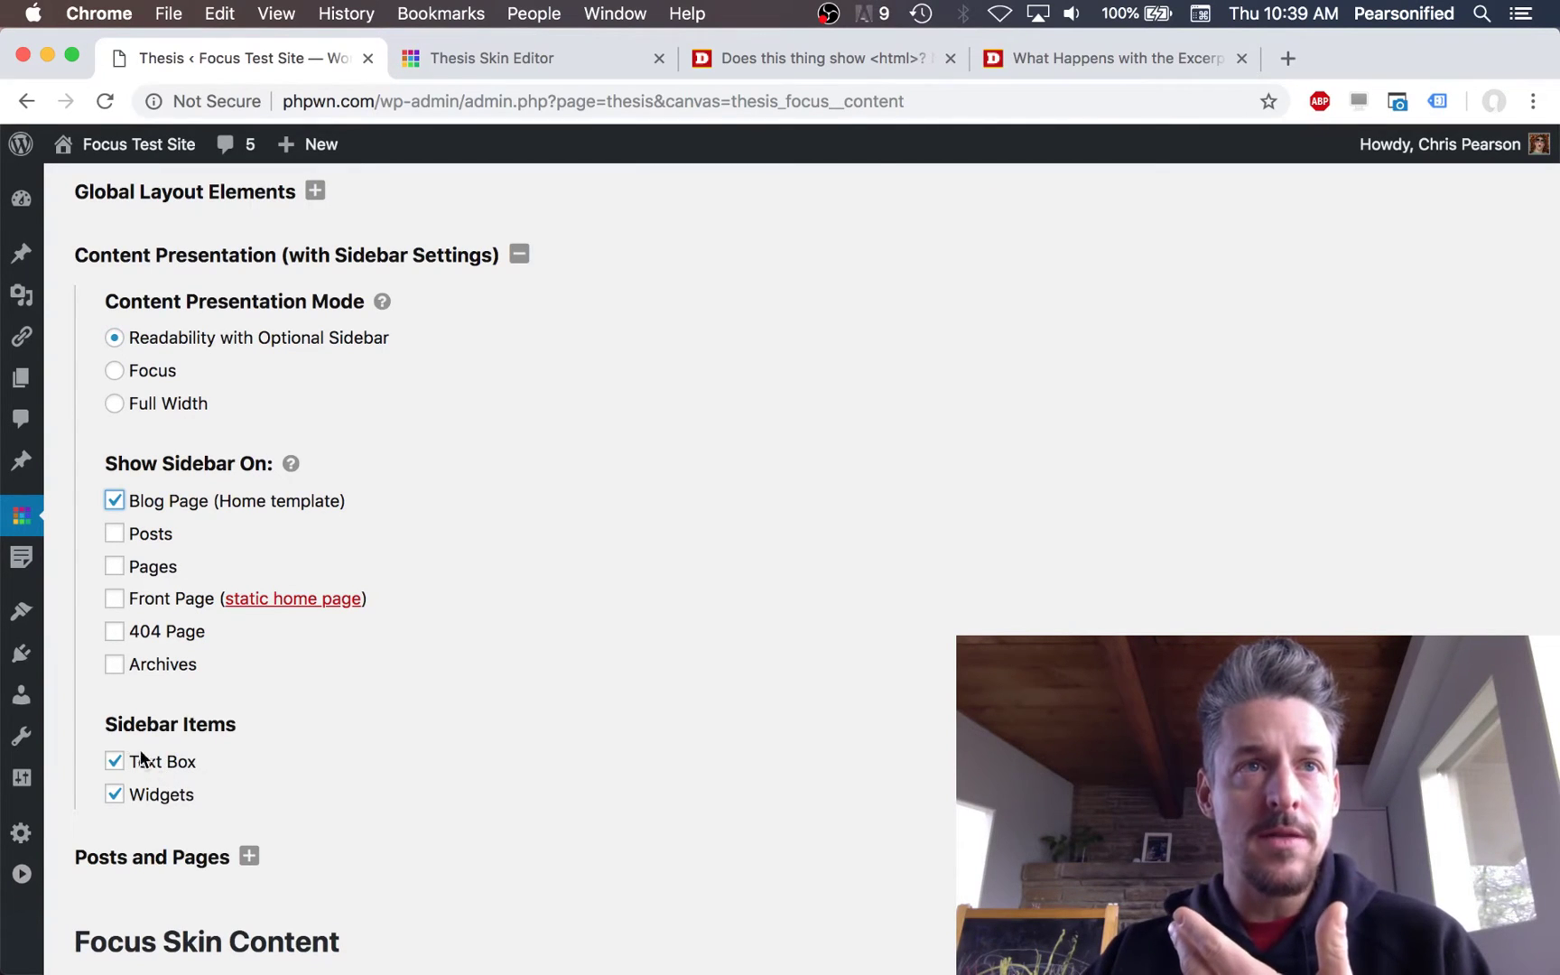
{"action": "left_click_drag", "start_coordinate": [103, 718], "coordinate": [237, 808]}
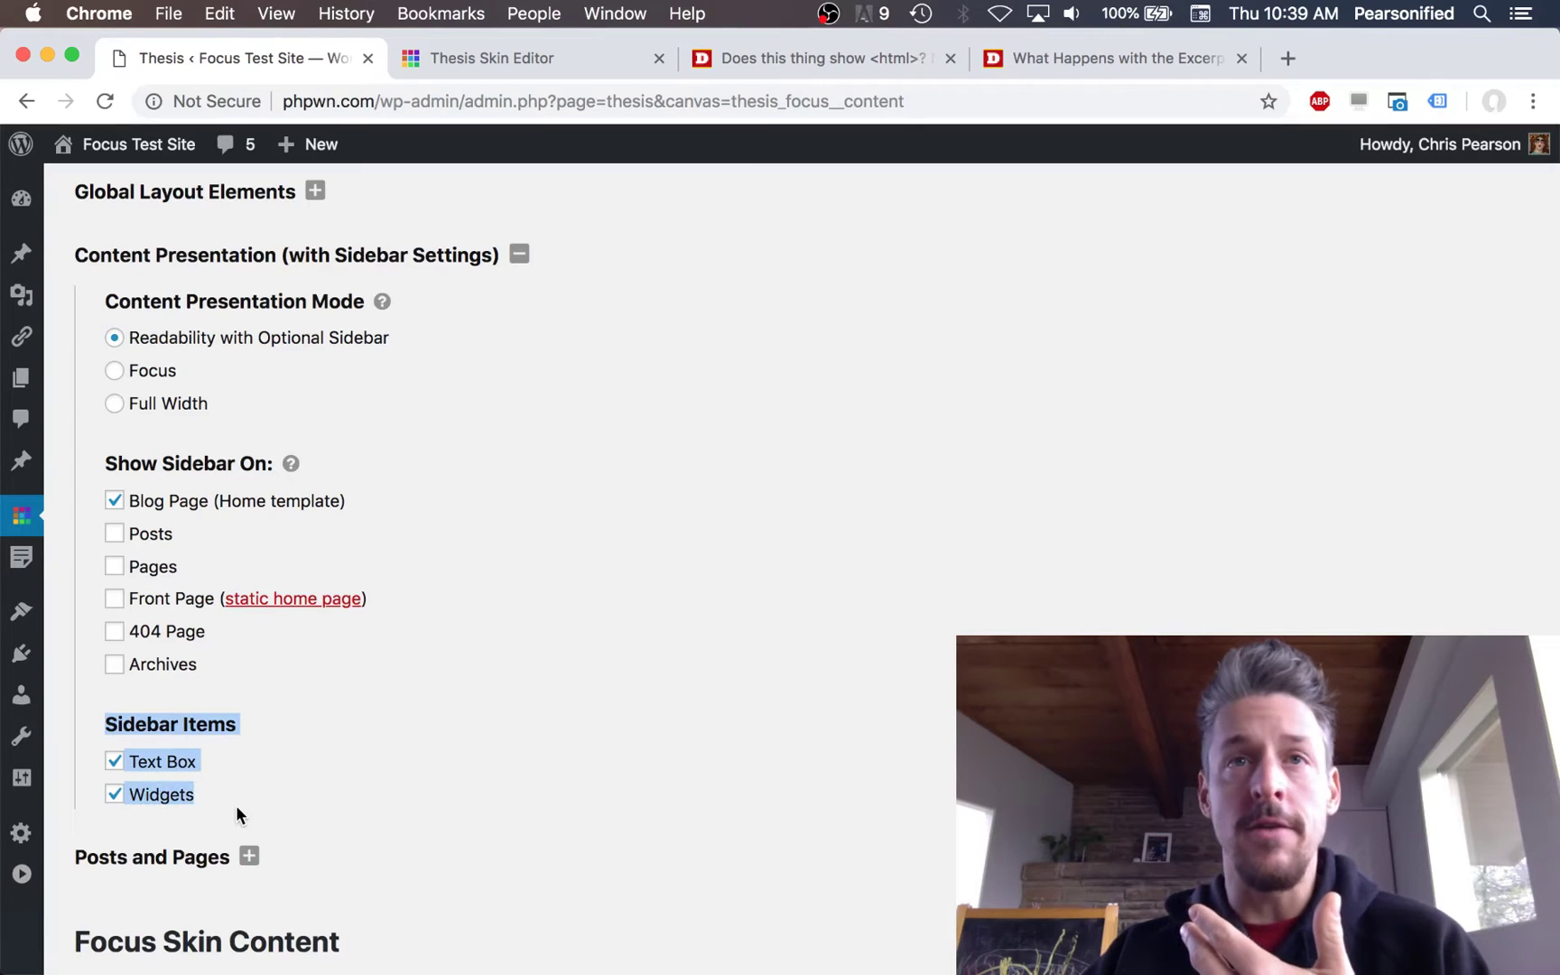
{"action": "left_click", "coordinate": [237, 809]}
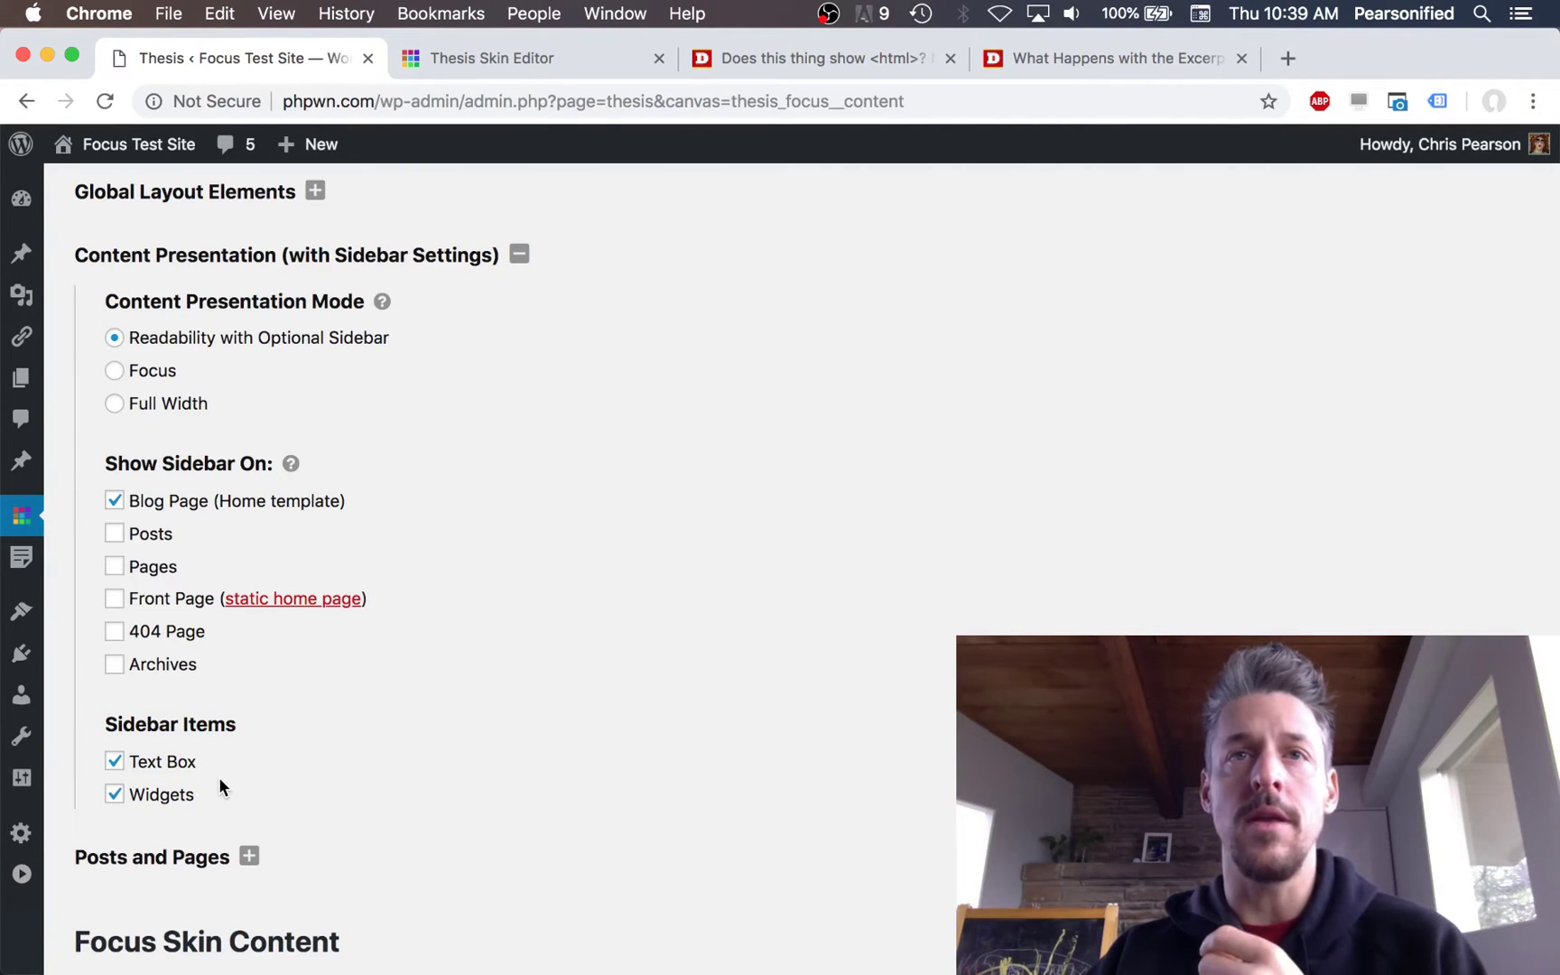
{"action": "left_click", "coordinate": [167, 760]}
{"action": "left_click", "coordinate": [163, 795]}
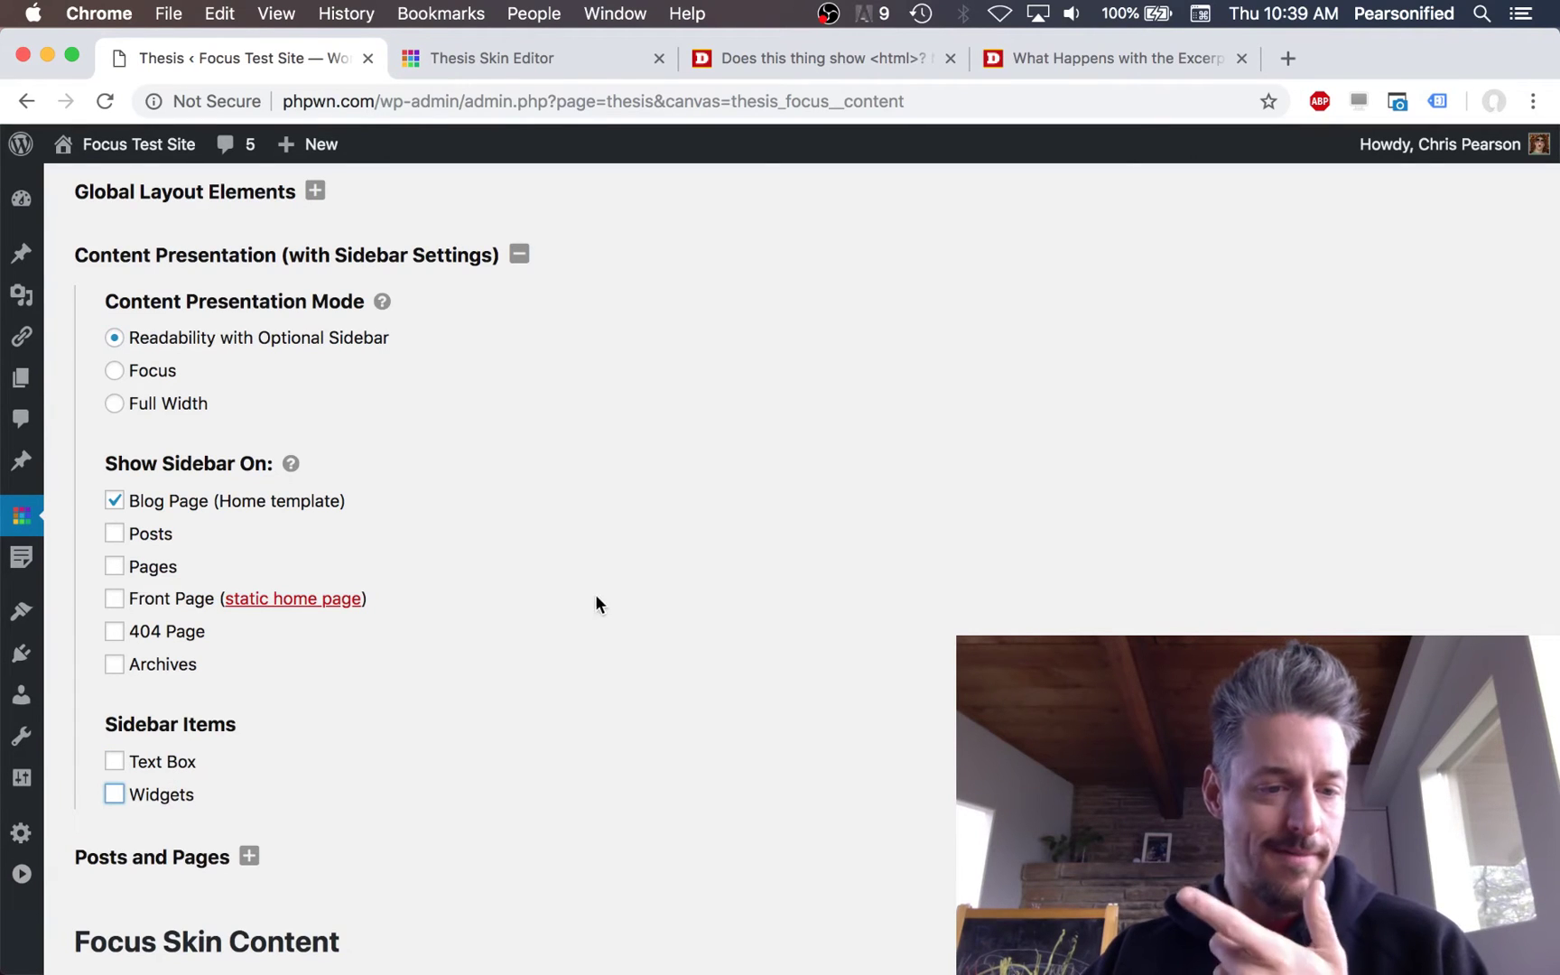
{"action": "scroll", "coordinate": [772, 675], "scroll_direction": "up", "scroll_amount": 4}
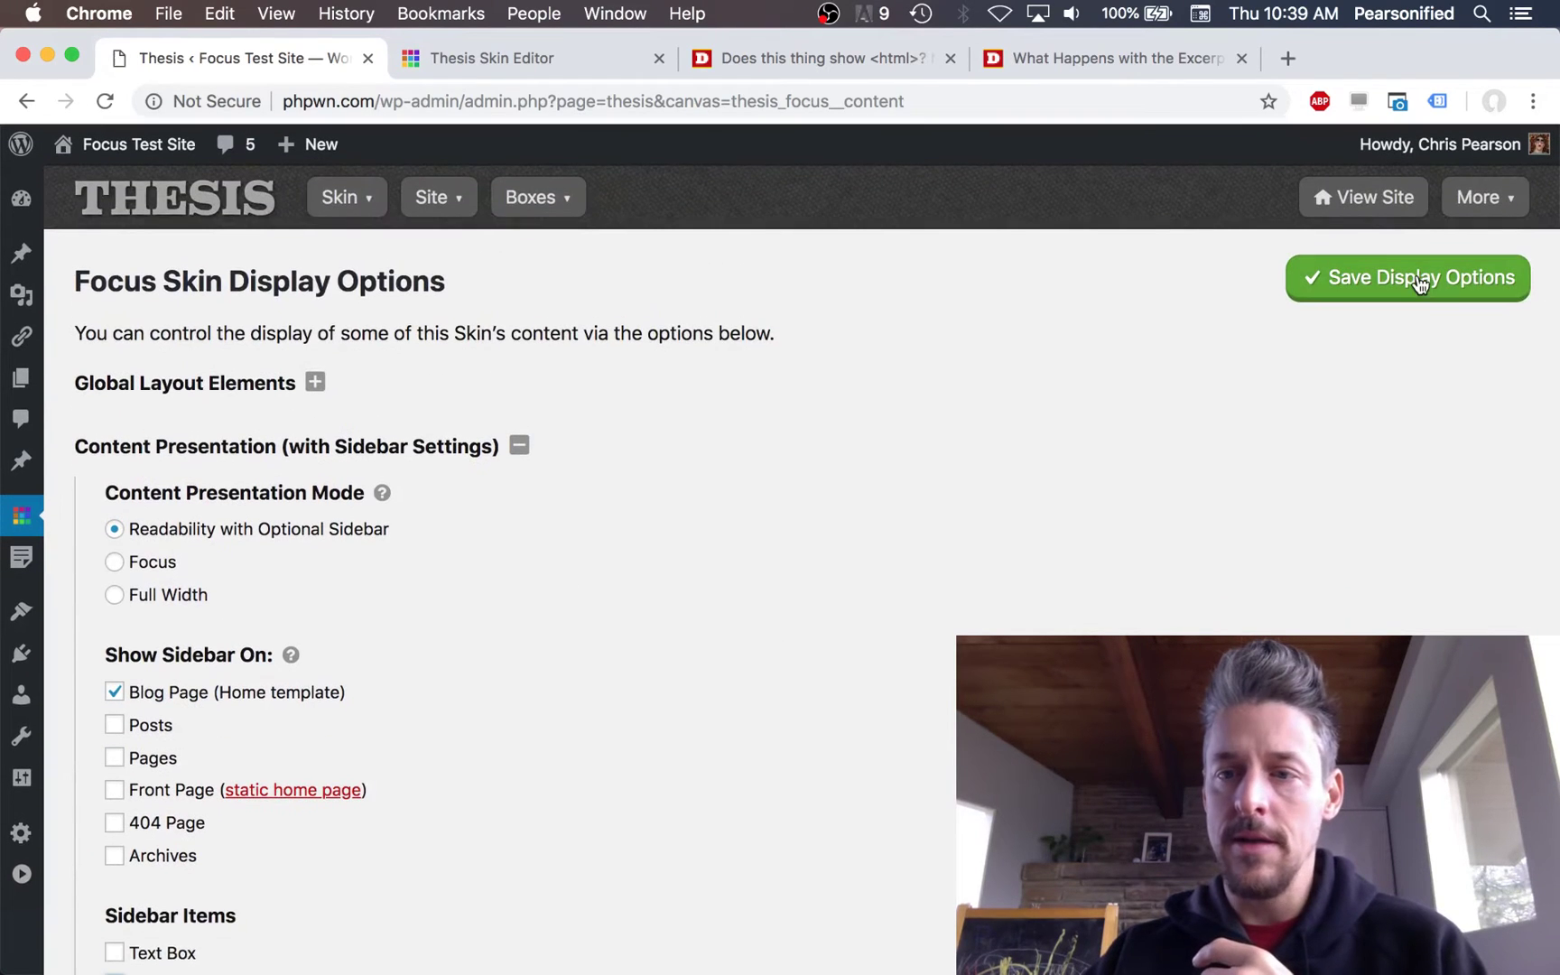
{"action": "left_click", "coordinate": [1418, 277]}
- Check the reloaded blog page, whose sidebar now shows only social icons, then return to Thesis
{"action": "left_click", "coordinate": [765, 65]}
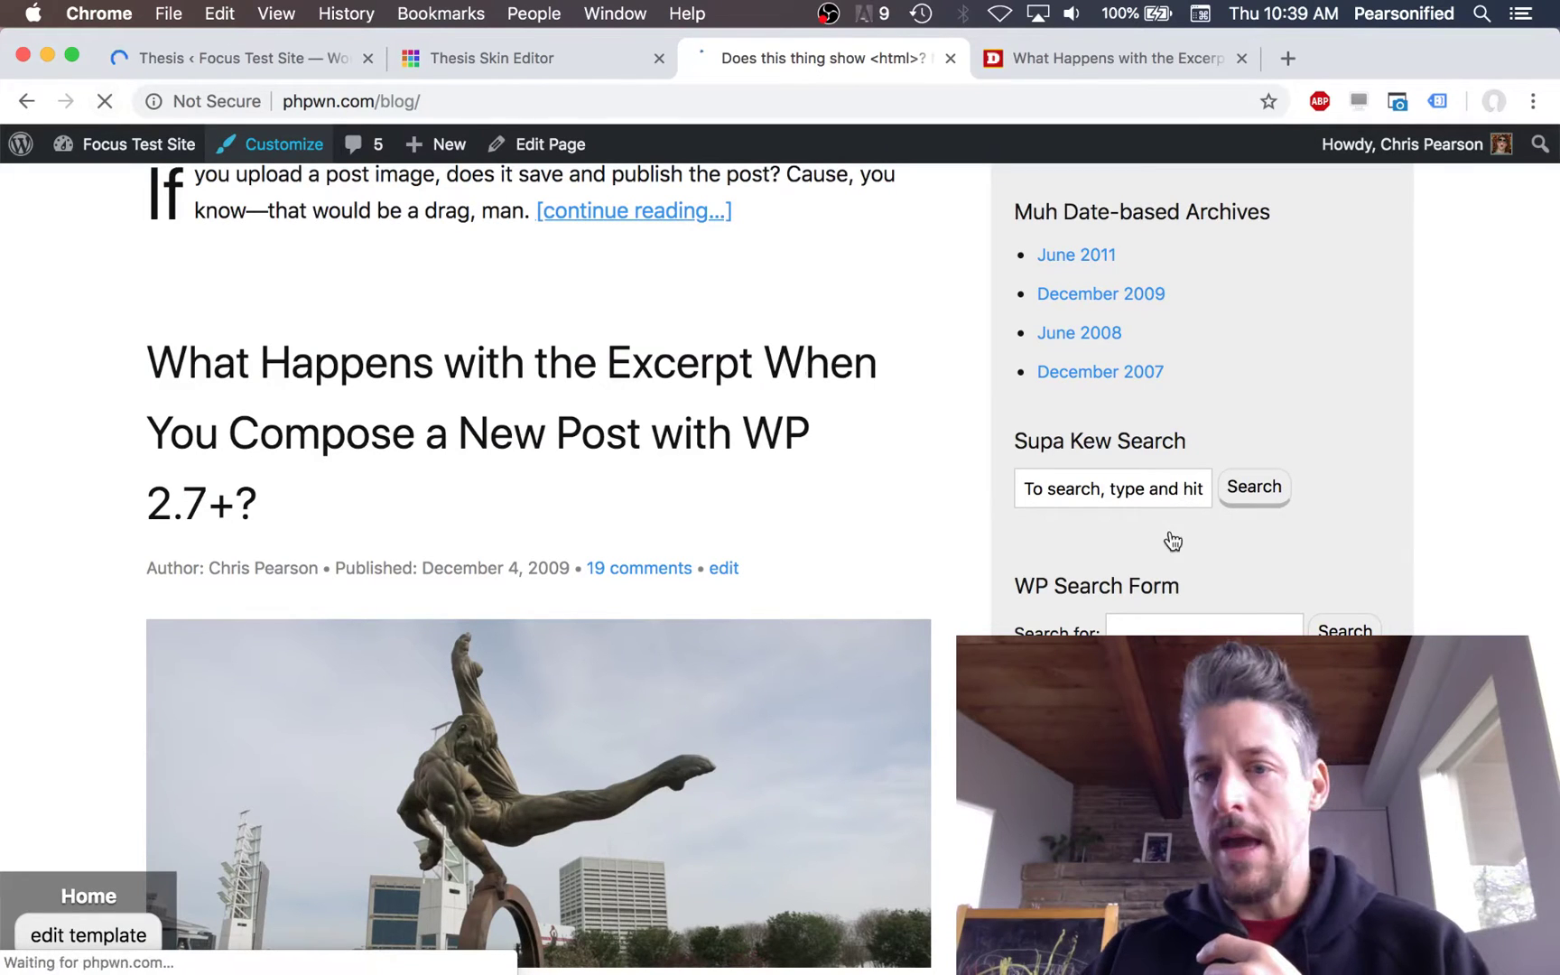
{"action": "scroll", "coordinate": [1263, 588], "scroll_direction": "up", "scroll_amount": 5}
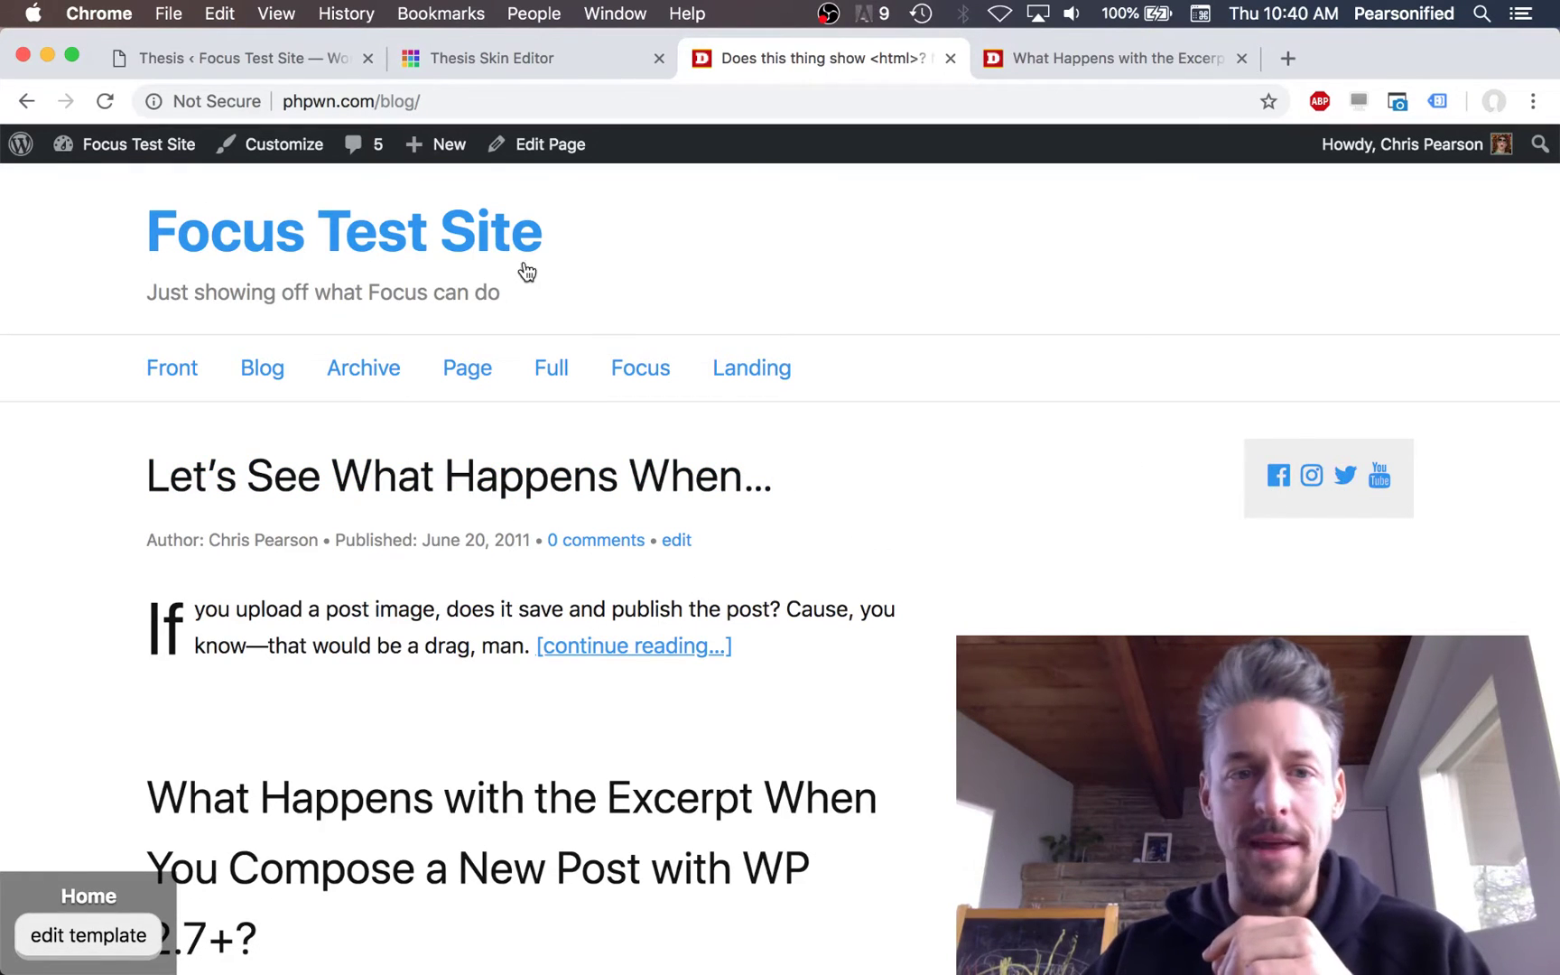
{"action": "left_click", "coordinate": [248, 58]}
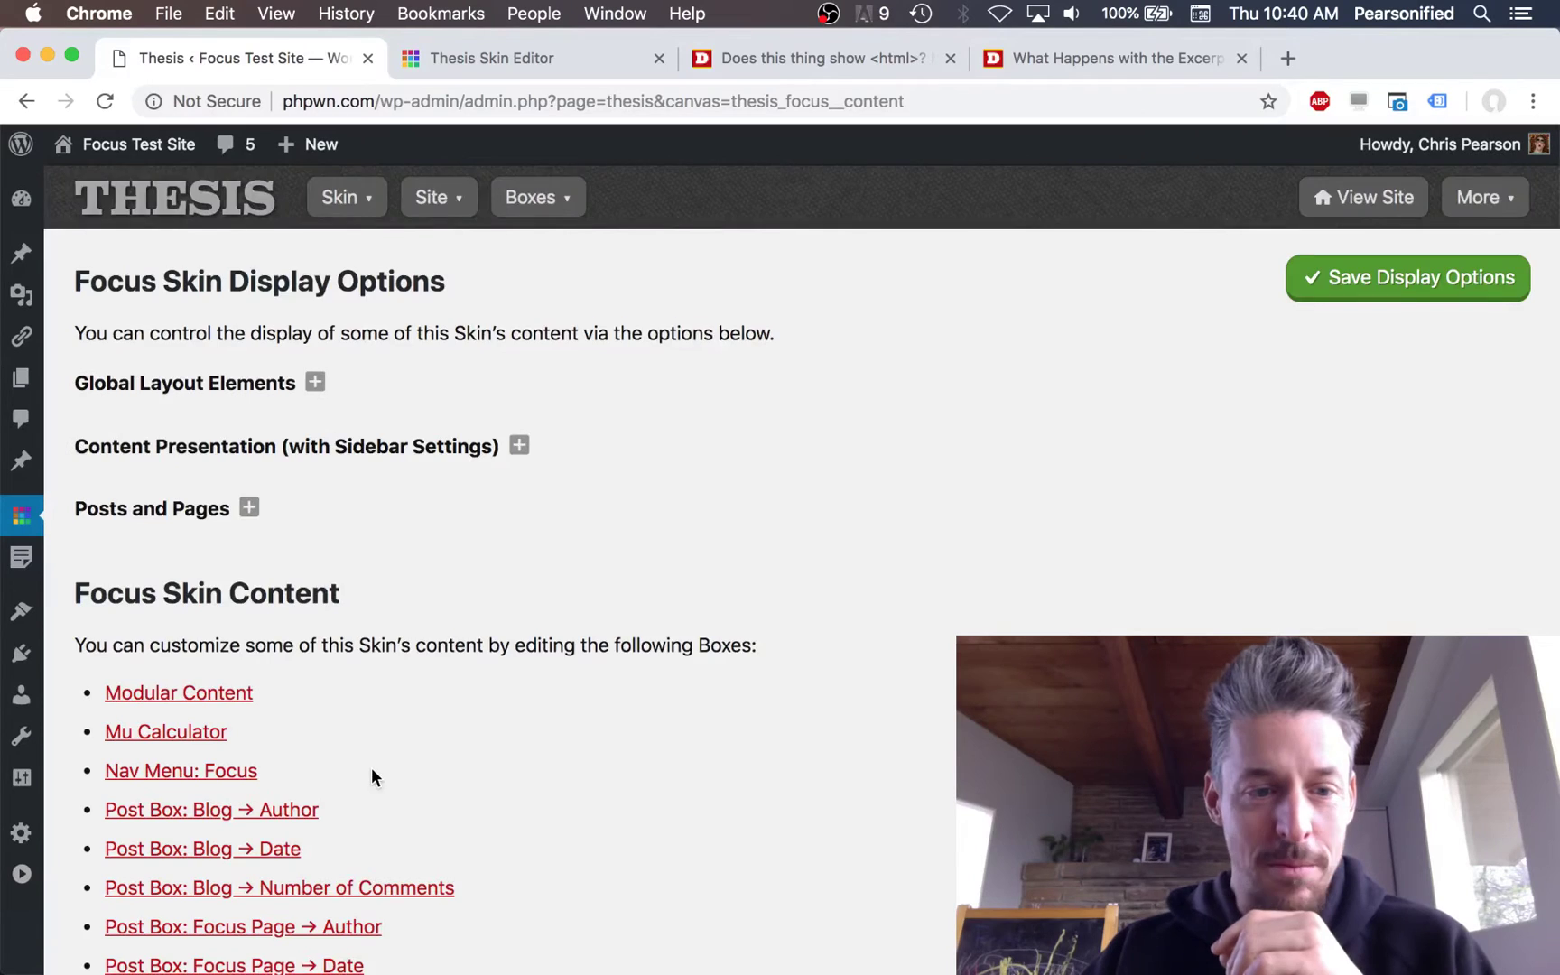
- Re-tick Text Box and Widgets, untick Blog Page under Show Sidebar On, and save
{"action": "scroll", "coordinate": [370, 768], "scroll_direction": "down", "scroll_amount": 5}
{"action": "scroll", "coordinate": [371, 768], "scroll_direction": "up", "scroll_amount": 4}
{"action": "left_click", "coordinate": [198, 310]}
{"action": "left_click", "coordinate": [199, 310]}
{"action": "left_click", "coordinate": [189, 365]}
{"action": "scroll", "coordinate": [499, 542], "scroll_direction": "down", "scroll_amount": 4}
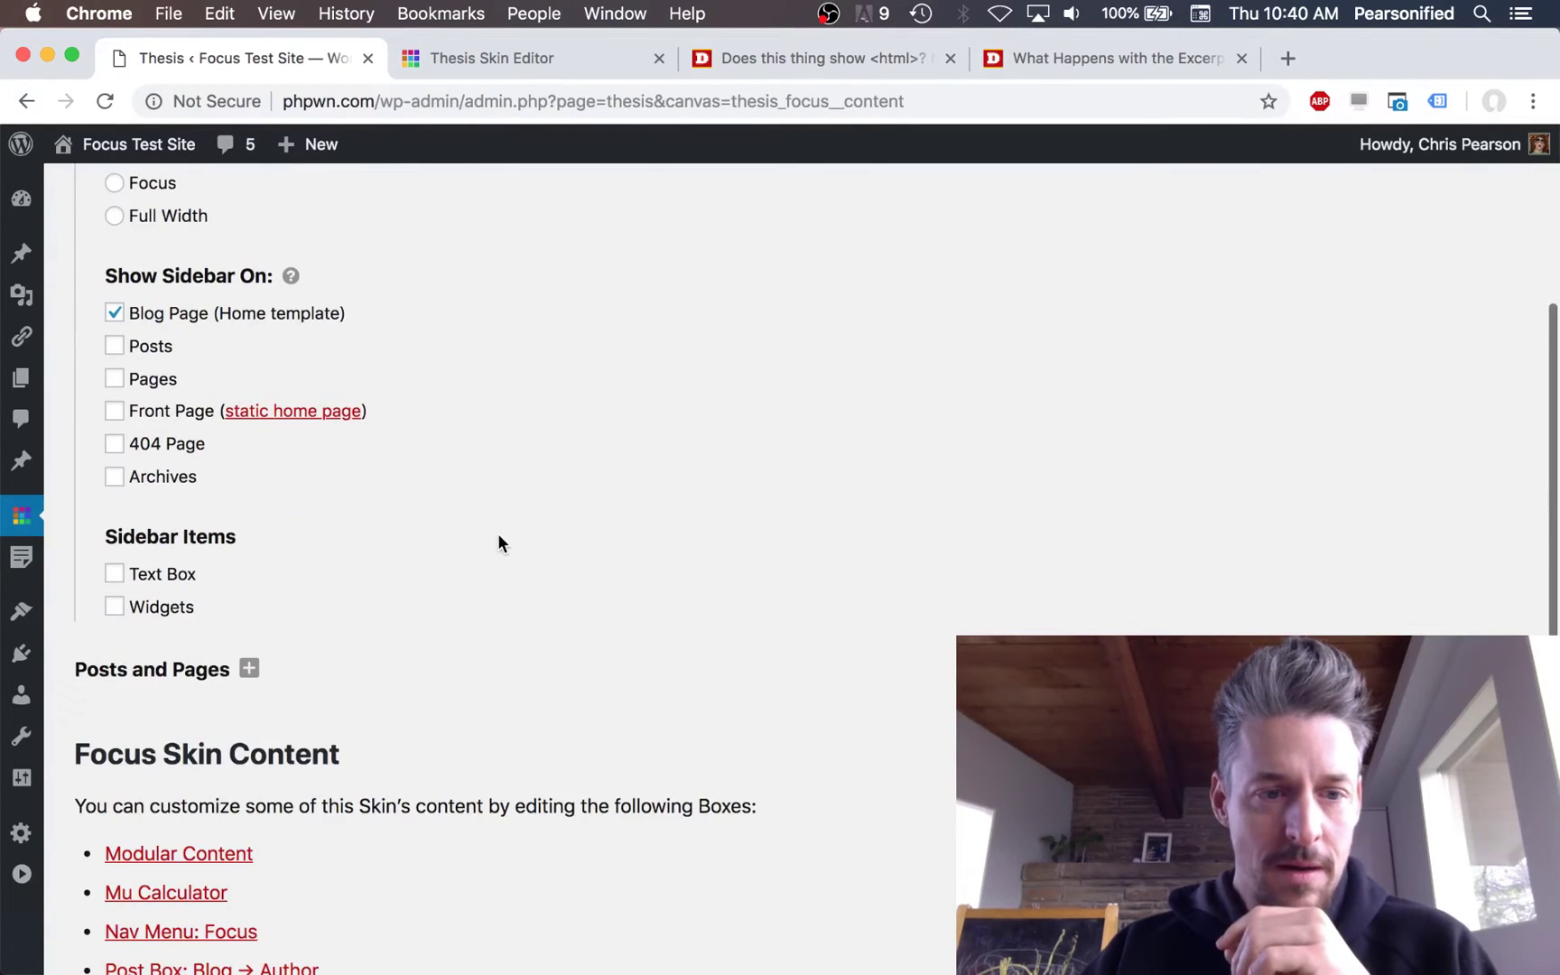
{"action": "left_click", "coordinate": [142, 575]}
{"action": "left_click", "coordinate": [163, 606]}
{"action": "scroll", "coordinate": [281, 589], "scroll_direction": "up", "scroll_amount": 3}
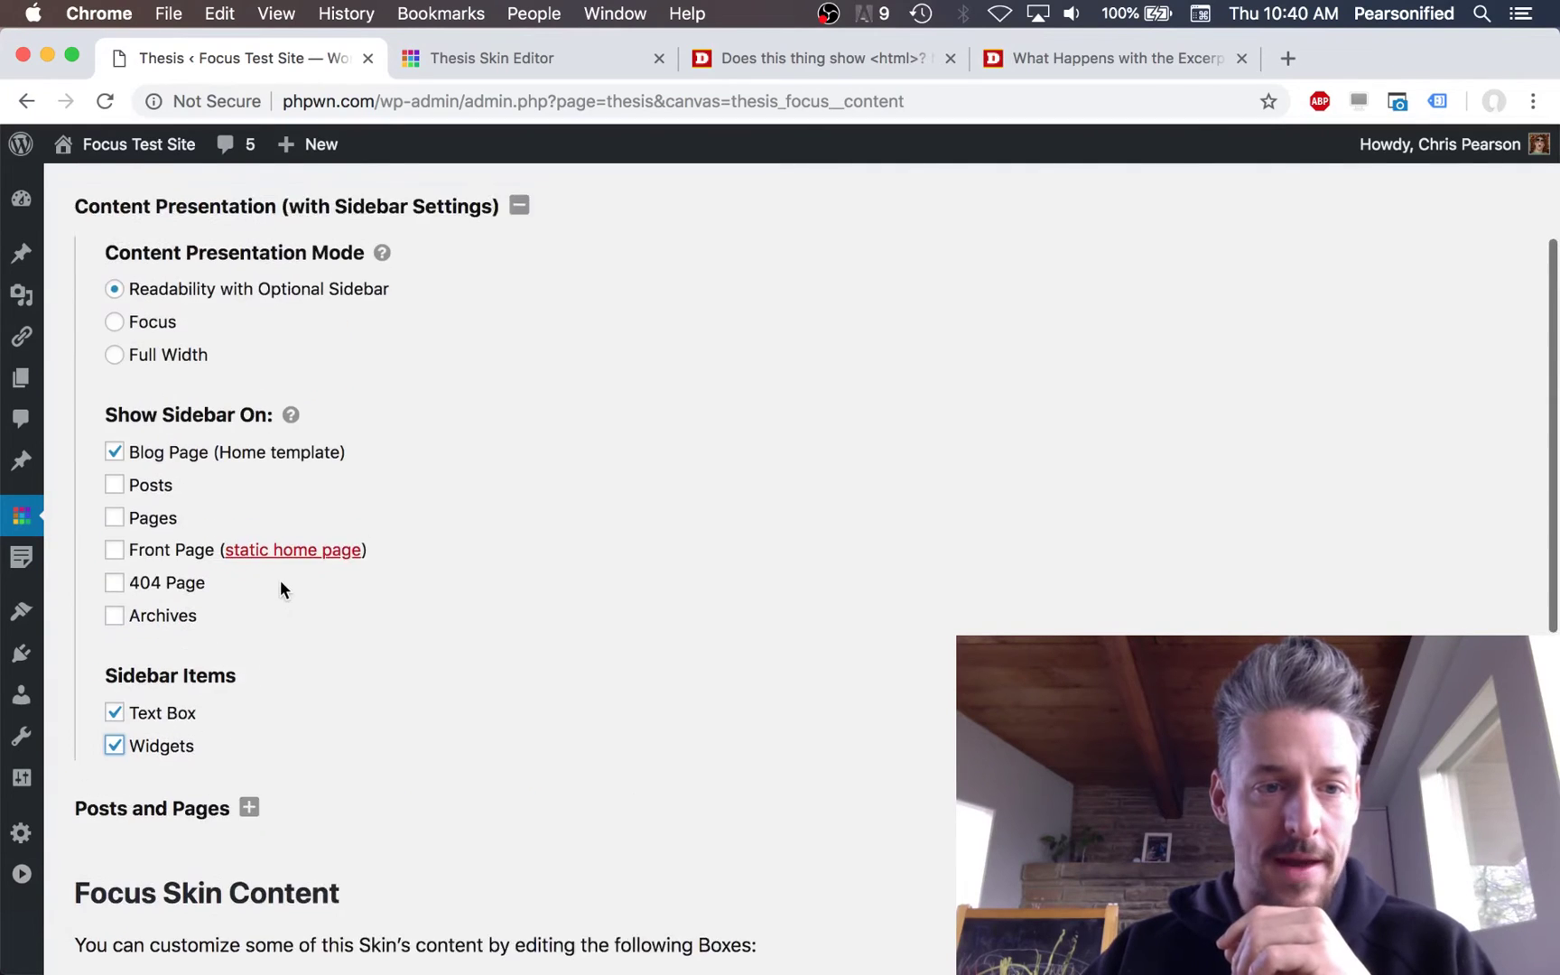
{"action": "left_click", "coordinate": [158, 513]}
{"action": "scroll", "coordinate": [760, 474], "scroll_direction": "up", "scroll_amount": 3}
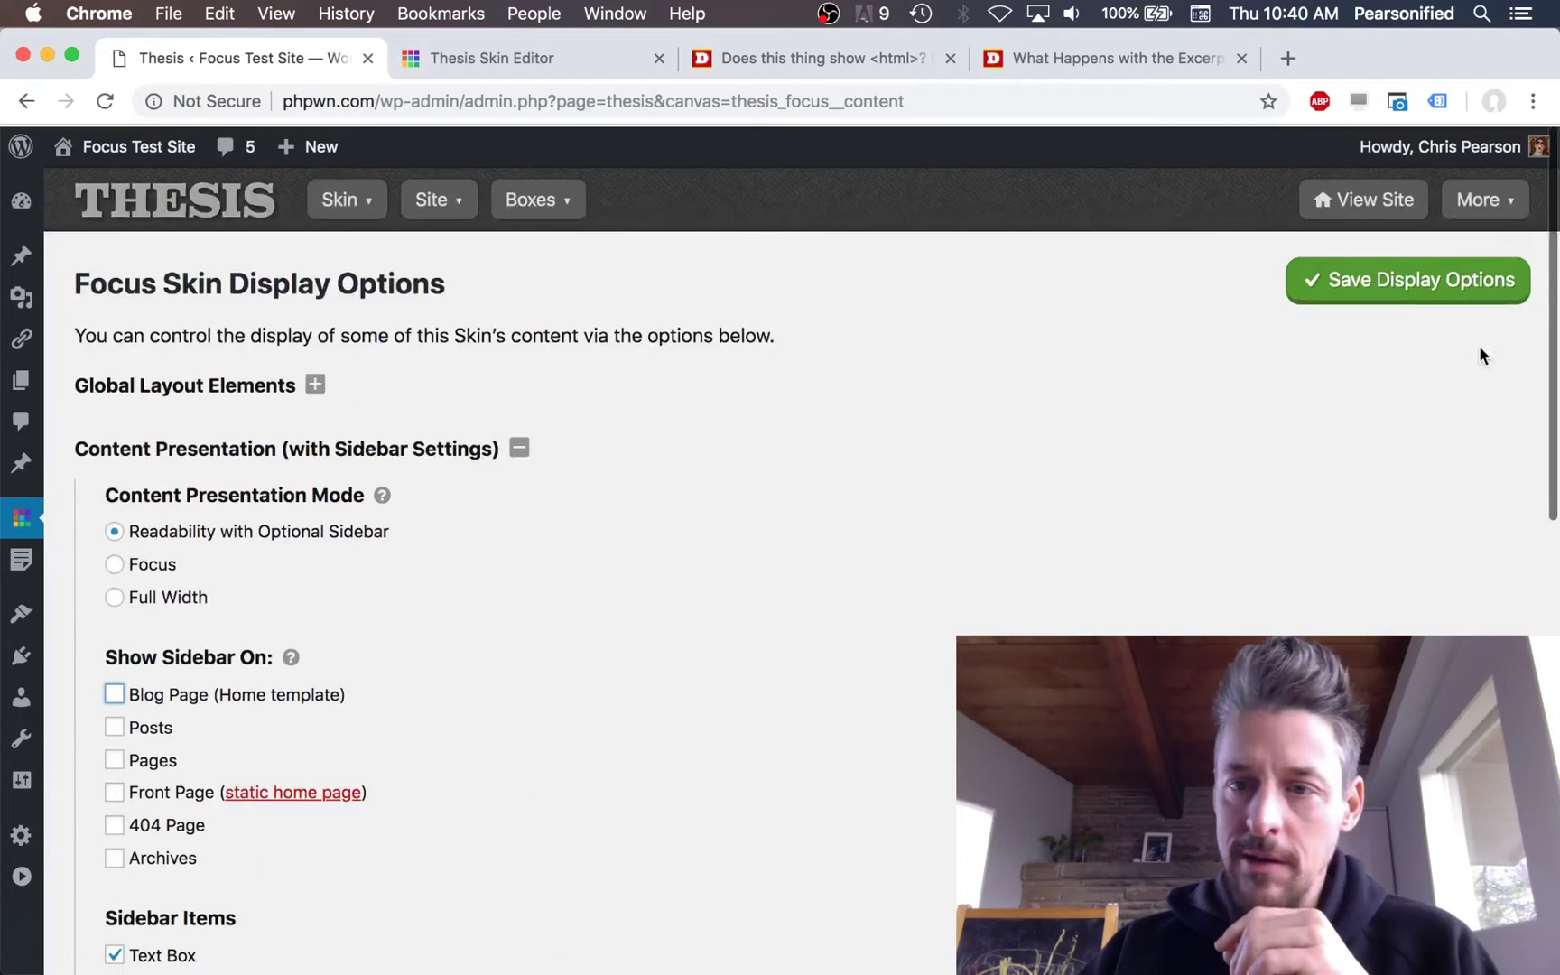
{"action": "left_click", "coordinate": [1431, 289]}
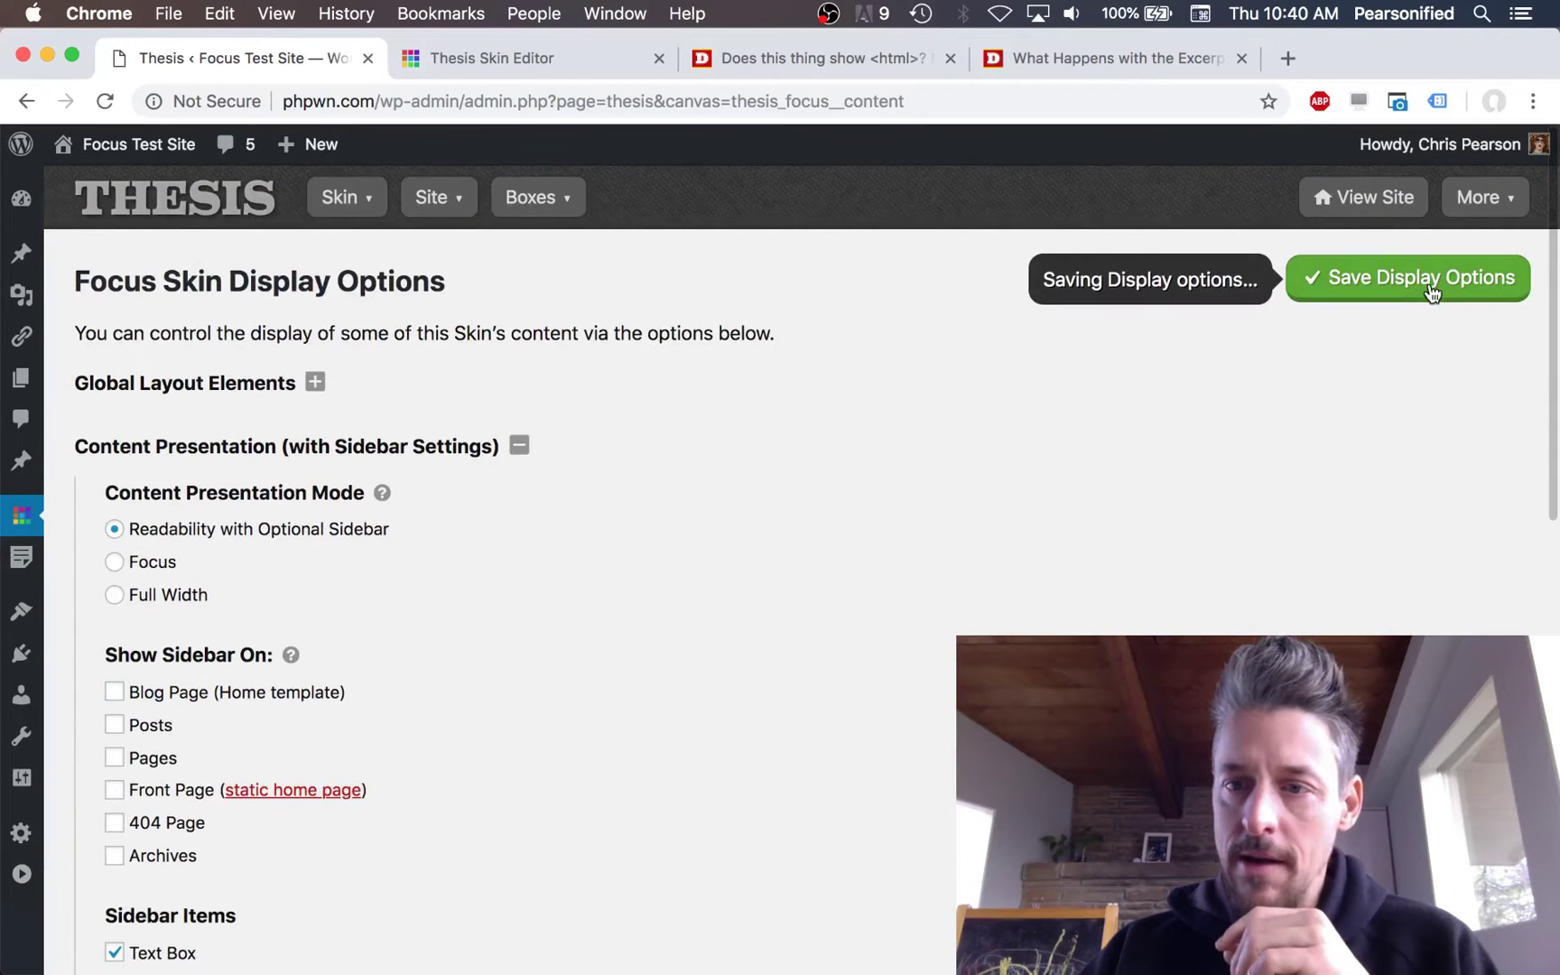
- Set Content Presentation Mode to Focus and save the display options
{"action": "left_click", "coordinate": [322, 456]}
{"action": "scroll", "coordinate": [351, 564], "scroll_direction": "down", "scroll_amount": 2}
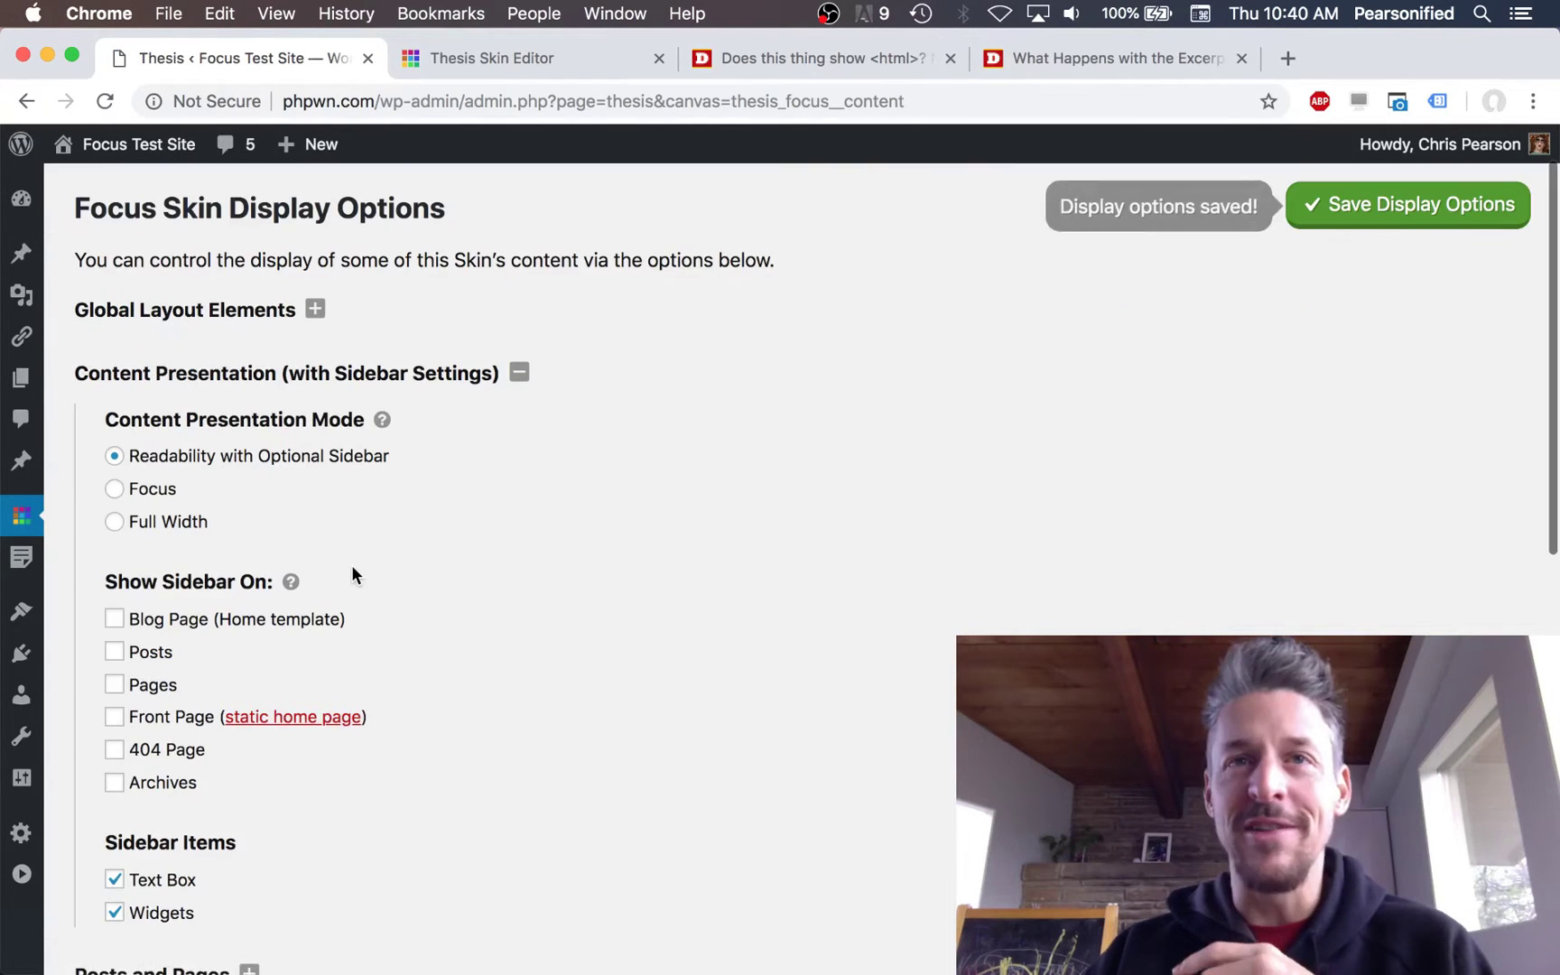
{"action": "left_click", "coordinate": [151, 487]}
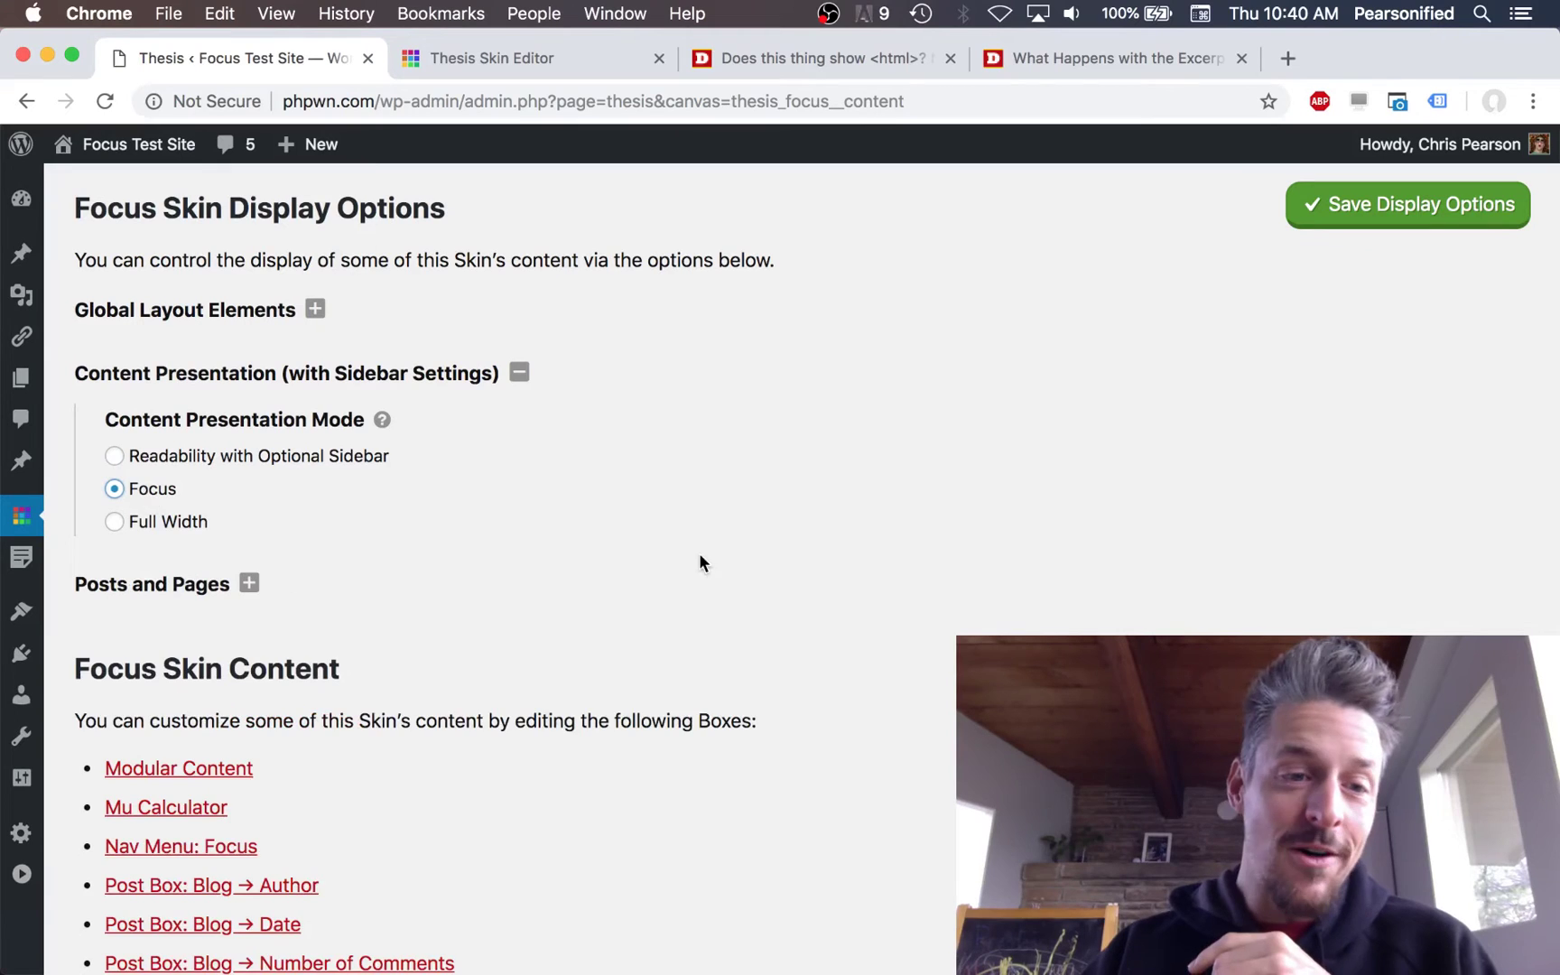
{"action": "left_click", "coordinate": [1352, 213]}
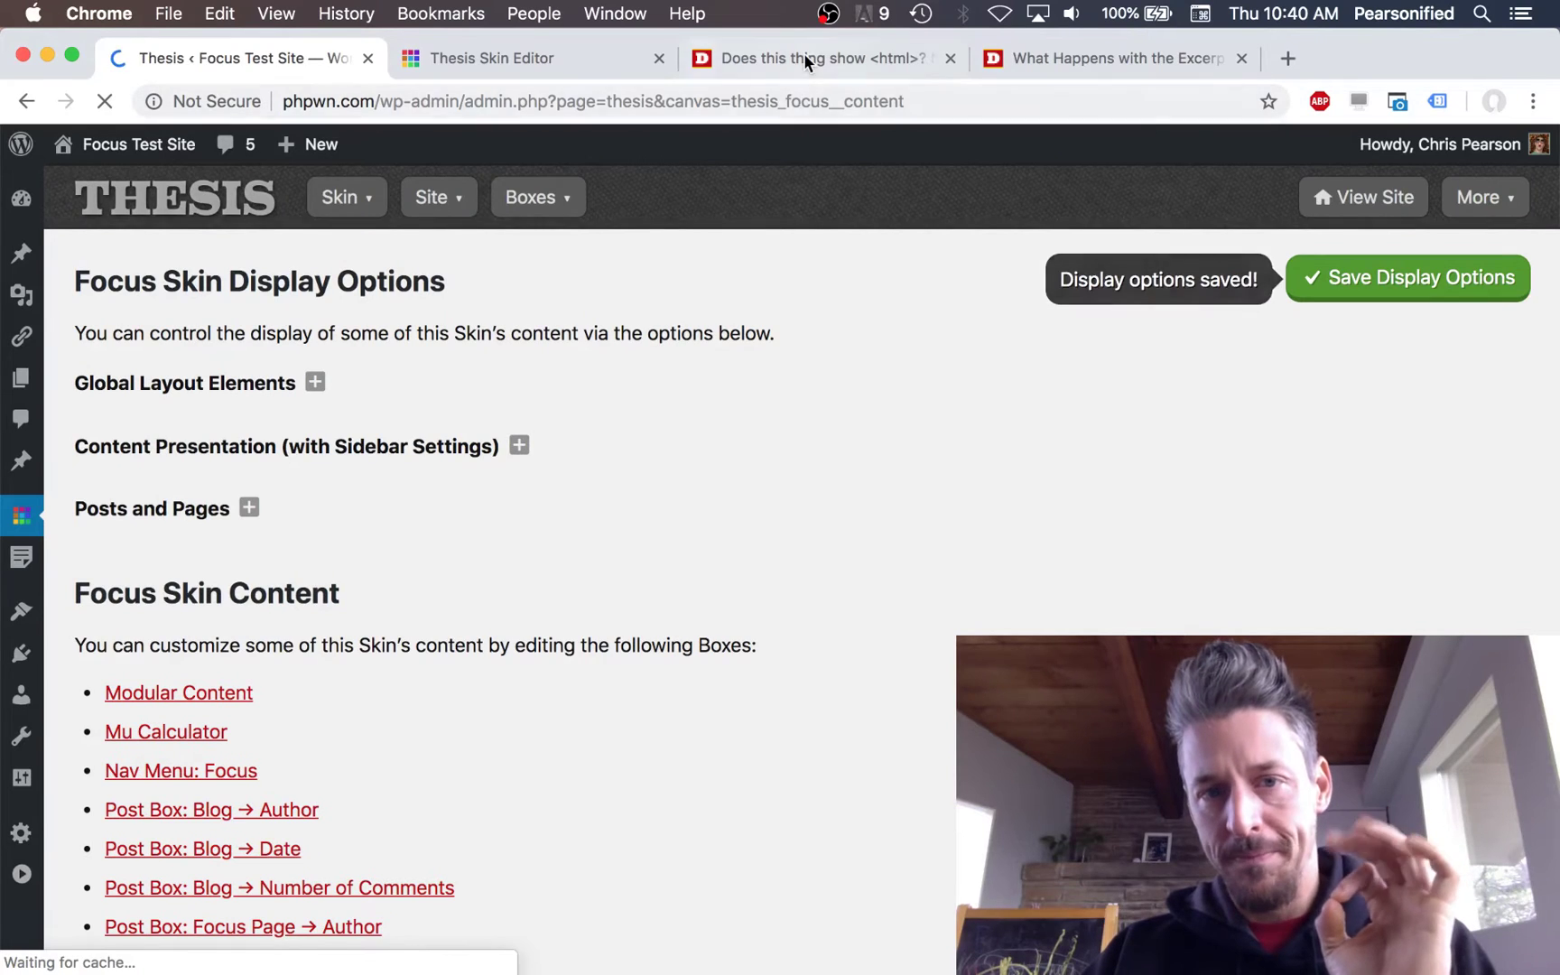
{"action": "left_click", "coordinate": [794, 56]}
- Reload the blog page and scroll through the Focus-mode layout, highlighting excerpt text to gauge width
{"action": "left_click", "coordinate": [106, 100]}
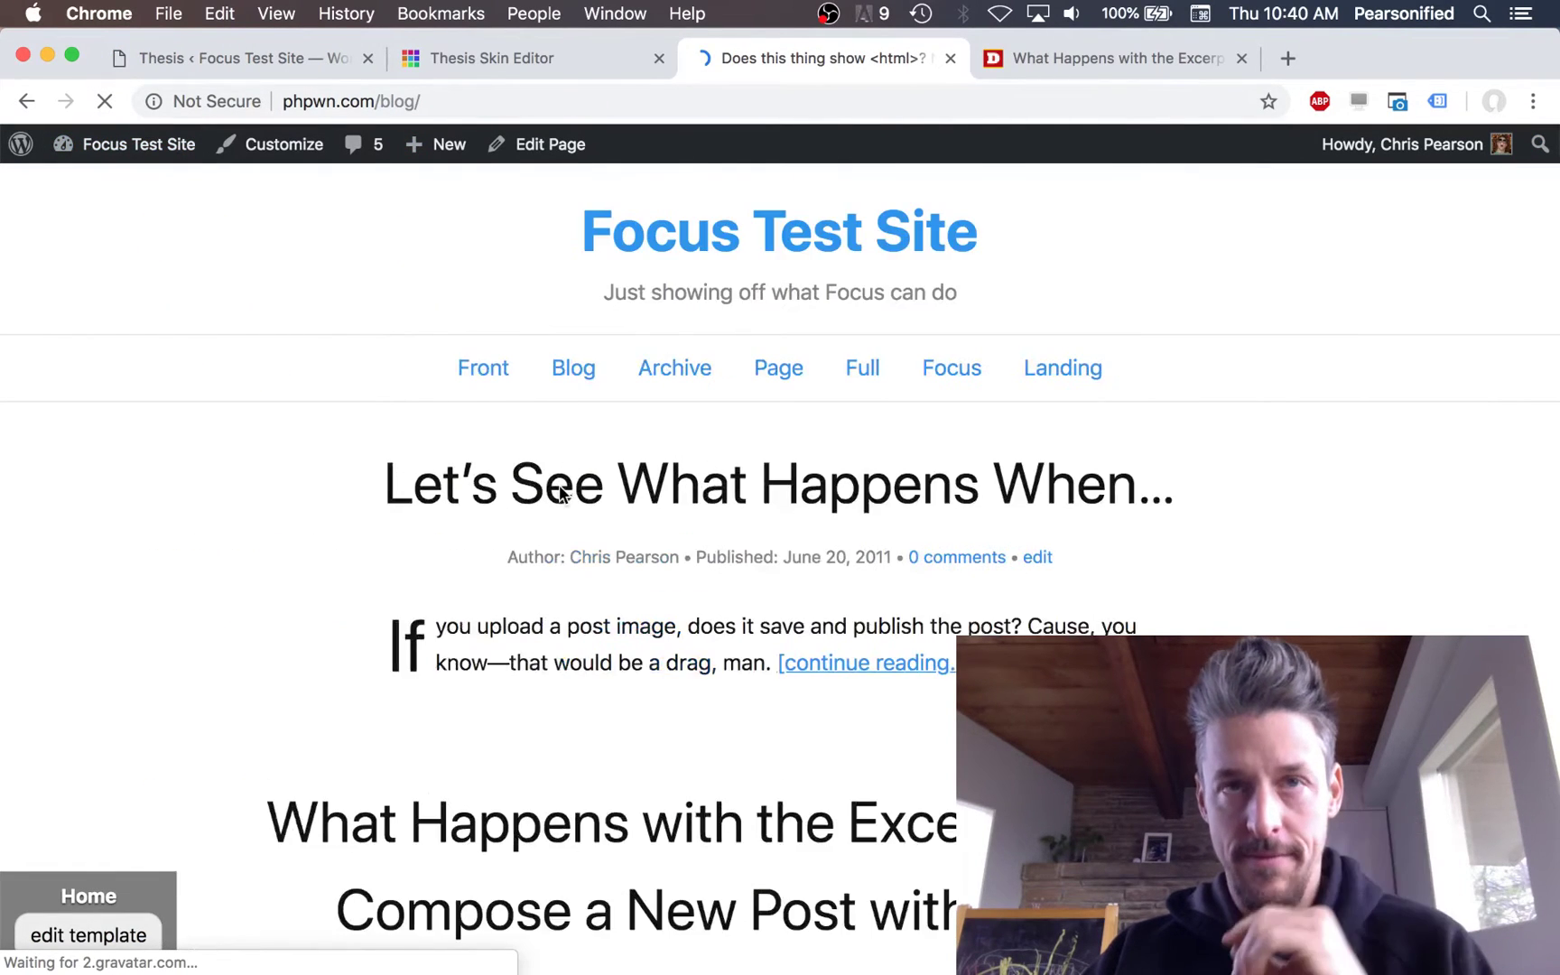
{"action": "scroll", "coordinate": [781, 554], "scroll_direction": "down", "scroll_amount": 1}
{"action": "scroll", "coordinate": [780, 553], "scroll_direction": "up", "scroll_amount": 1}
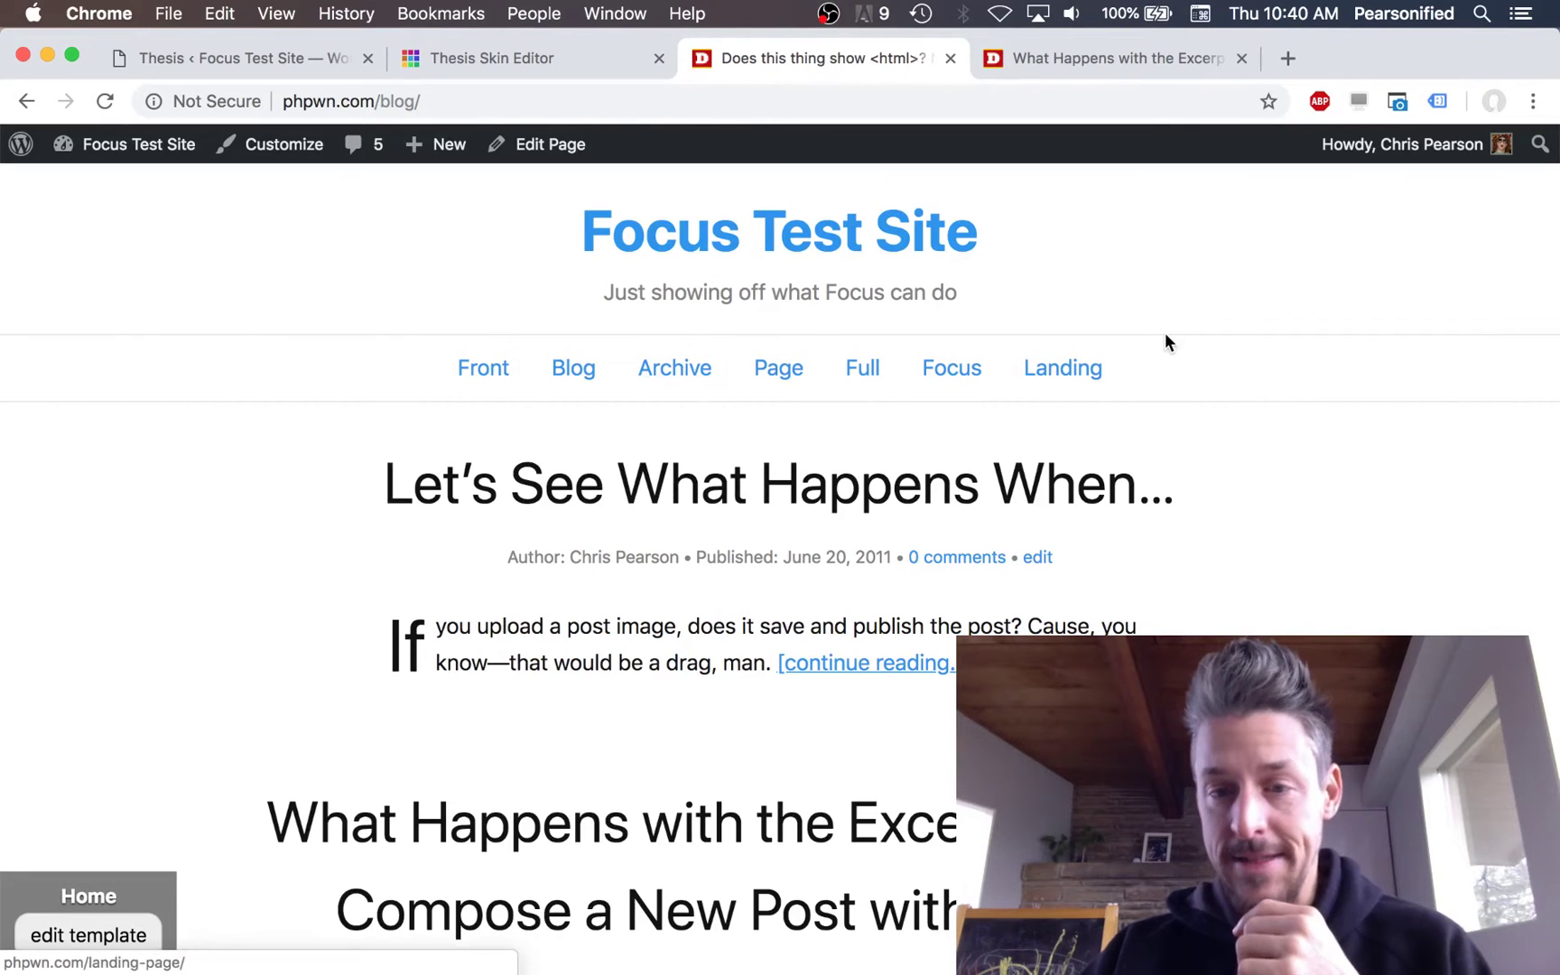
{"action": "scroll", "coordinate": [1166, 334], "scroll_direction": "down", "scroll_amount": 1}
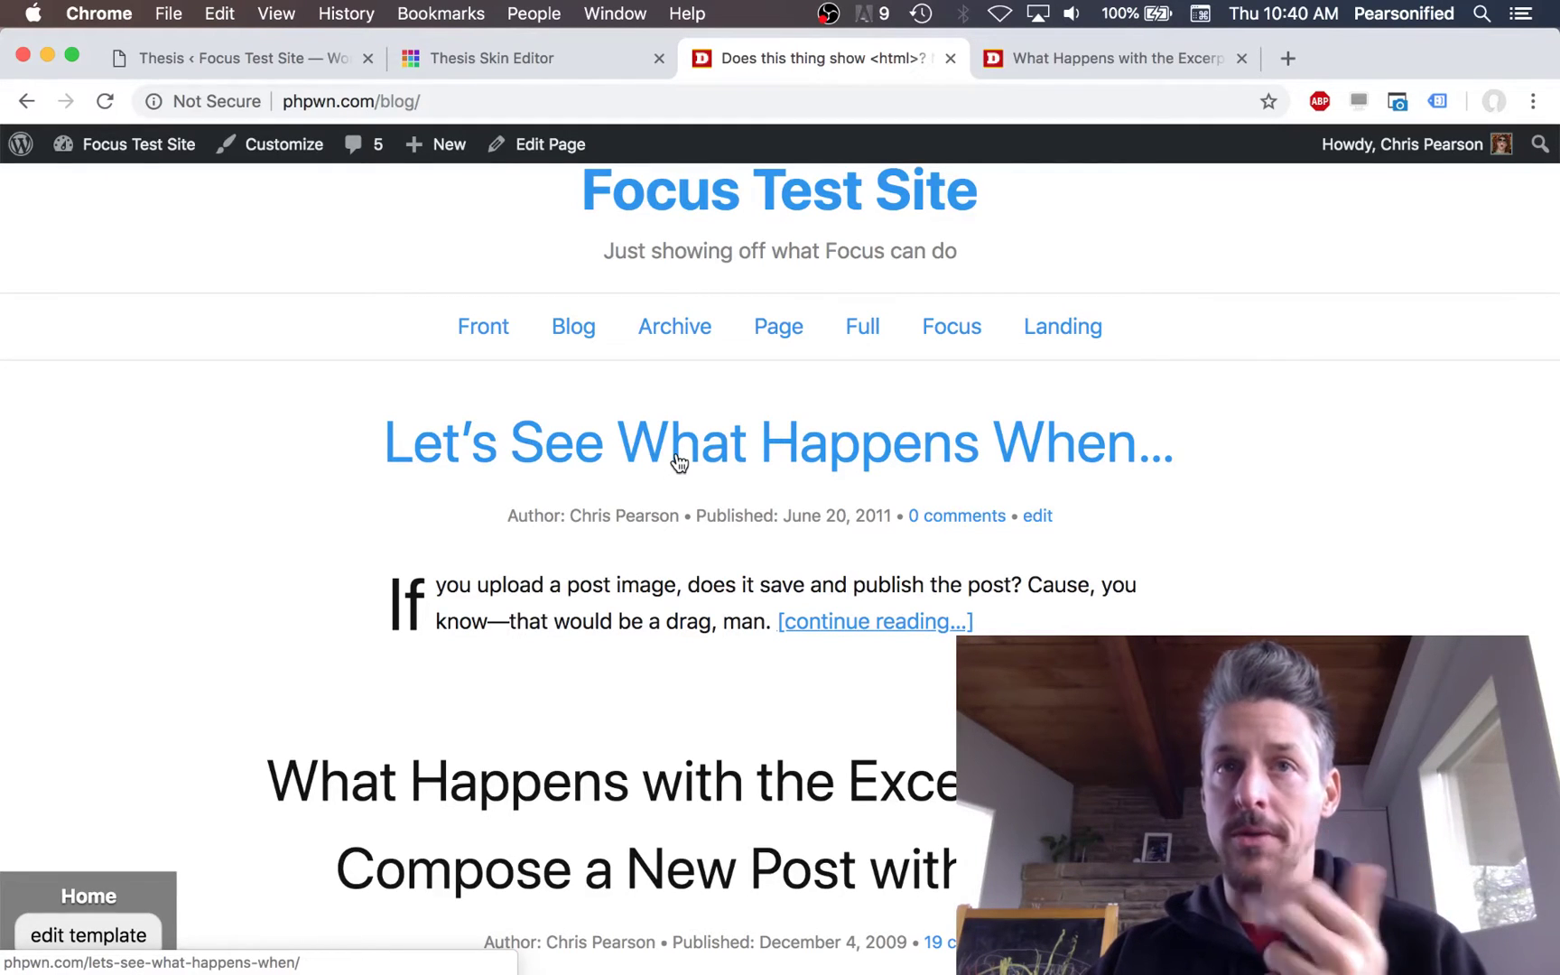
{"action": "scroll", "coordinate": [702, 586], "scroll_direction": "down", "scroll_amount": 10}
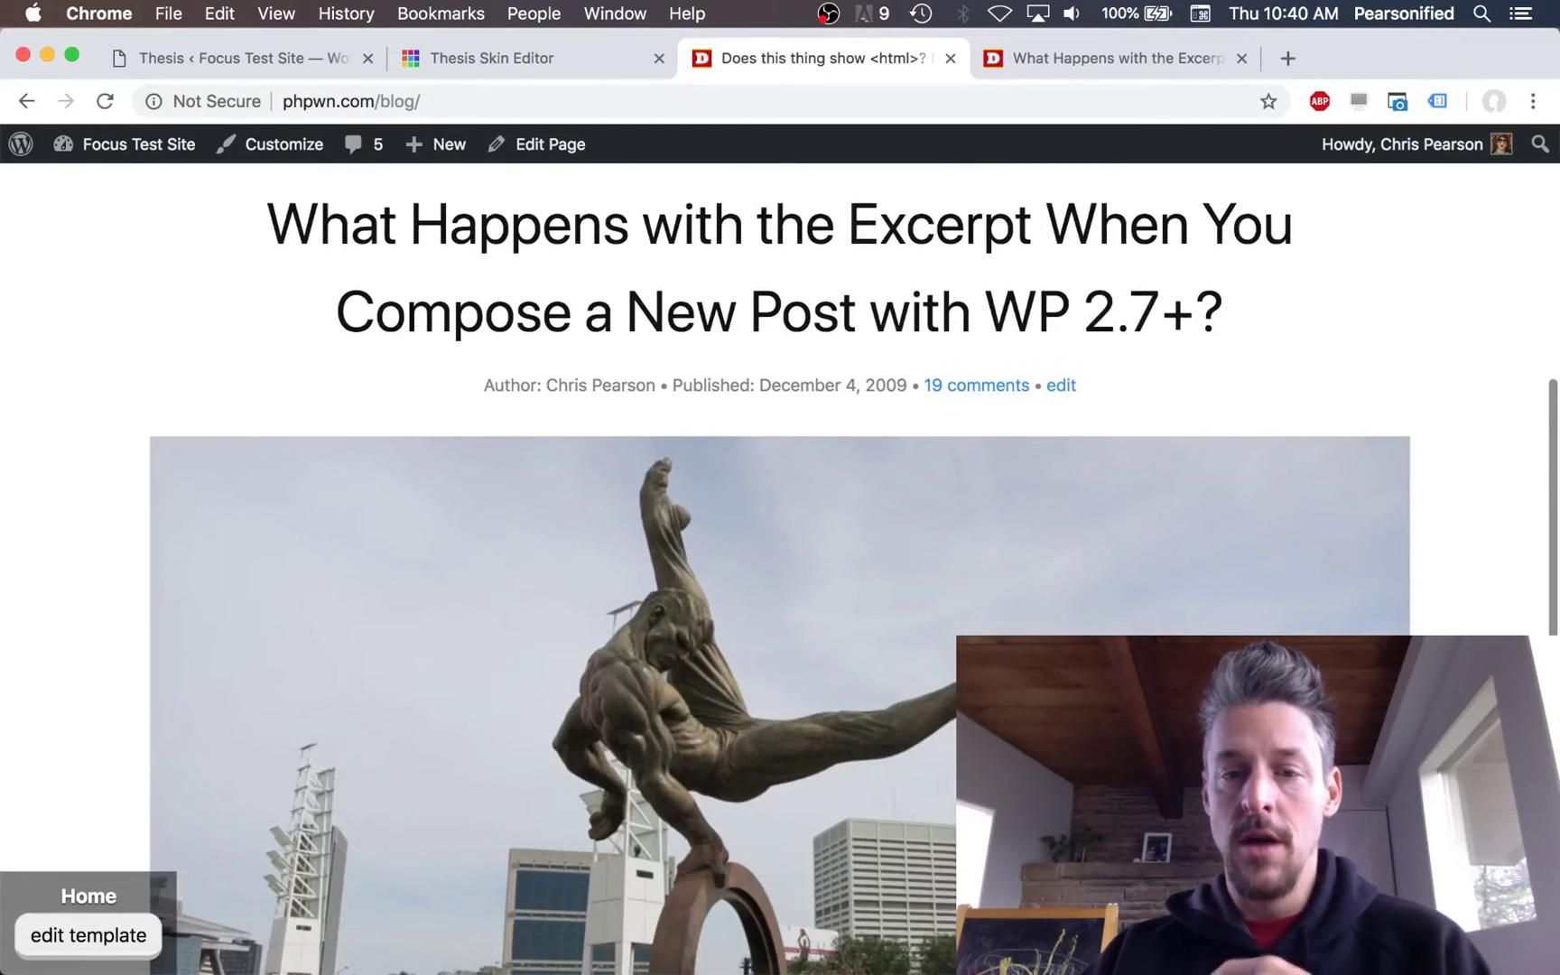
{"action": "scroll", "coordinate": [505, 548], "scroll_direction": "down", "scroll_amount": 10}
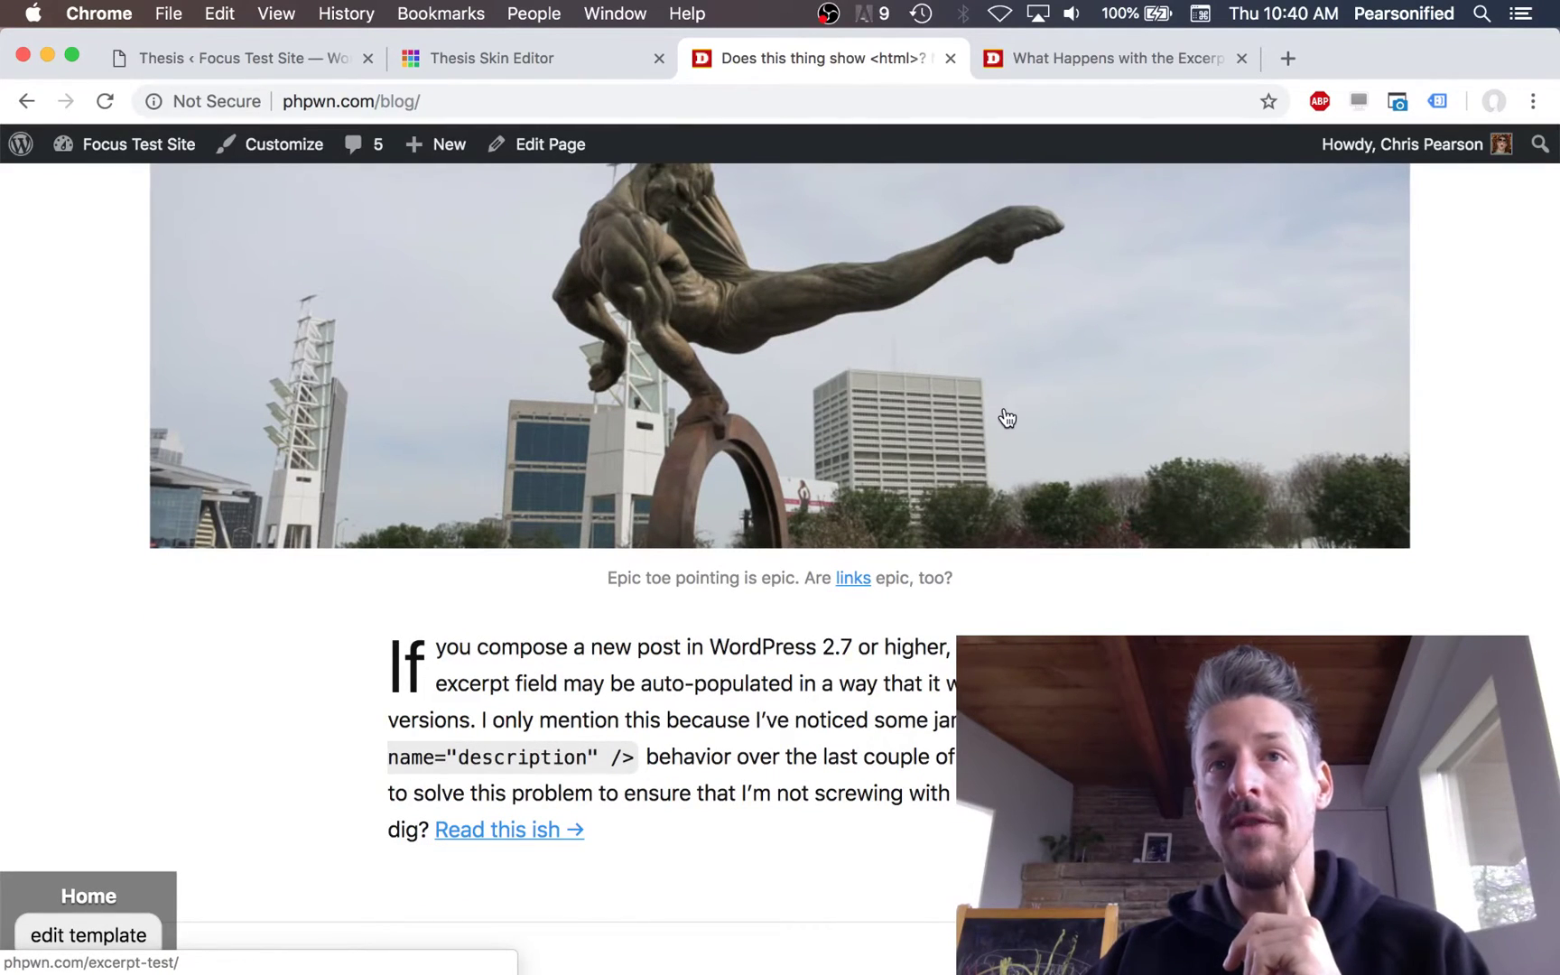
{"action": "scroll", "coordinate": [758, 648], "scroll_direction": "down", "scroll_amount": 2}
{"action": "left_click_drag", "start_coordinate": [457, 532], "coordinate": [1038, 750]}
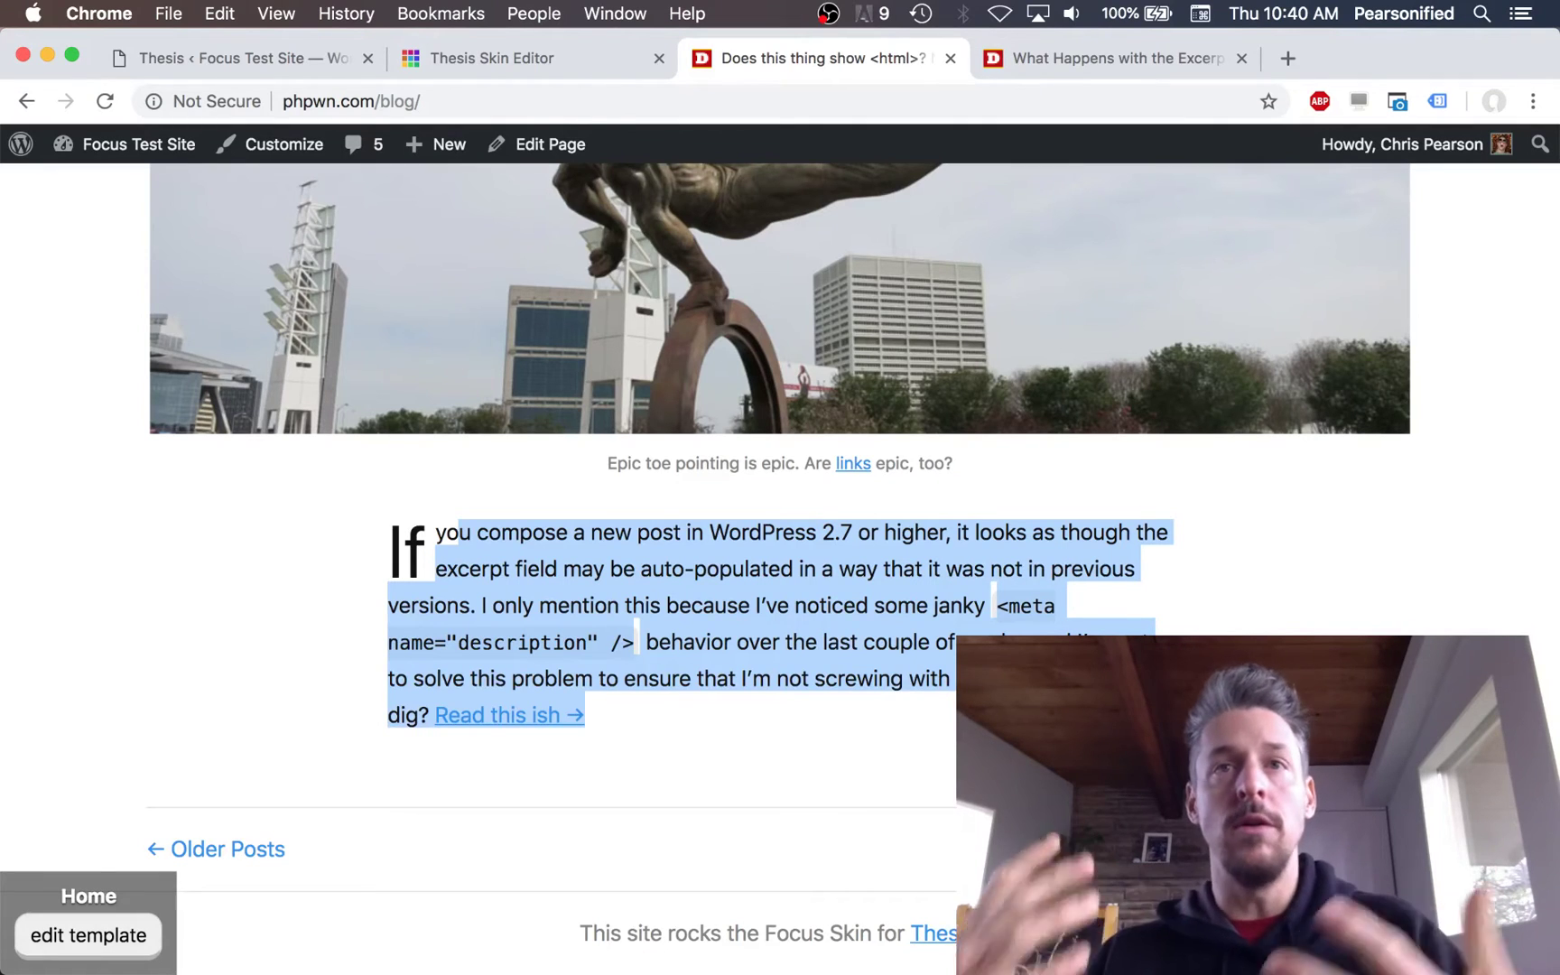
{"action": "left_click", "coordinate": [670, 618]}
{"action": "scroll", "coordinate": [837, 903], "scroll_direction": "up", "scroll_amount": 7}
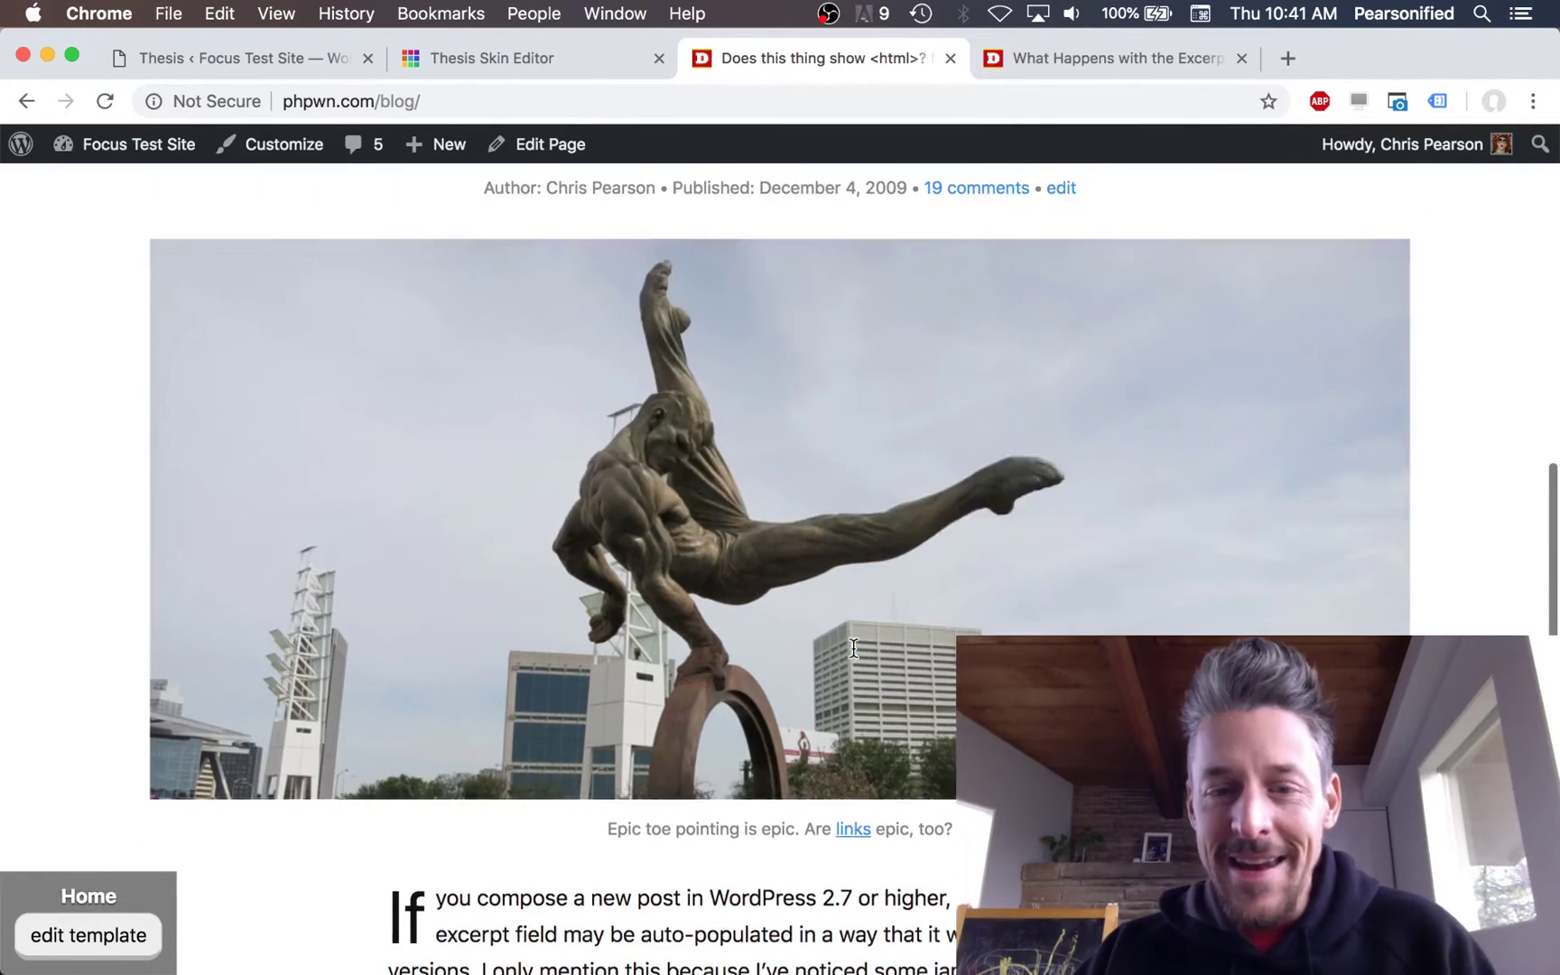
{"action": "scroll", "coordinate": [856, 657], "scroll_direction": "up", "scroll_amount": 6}
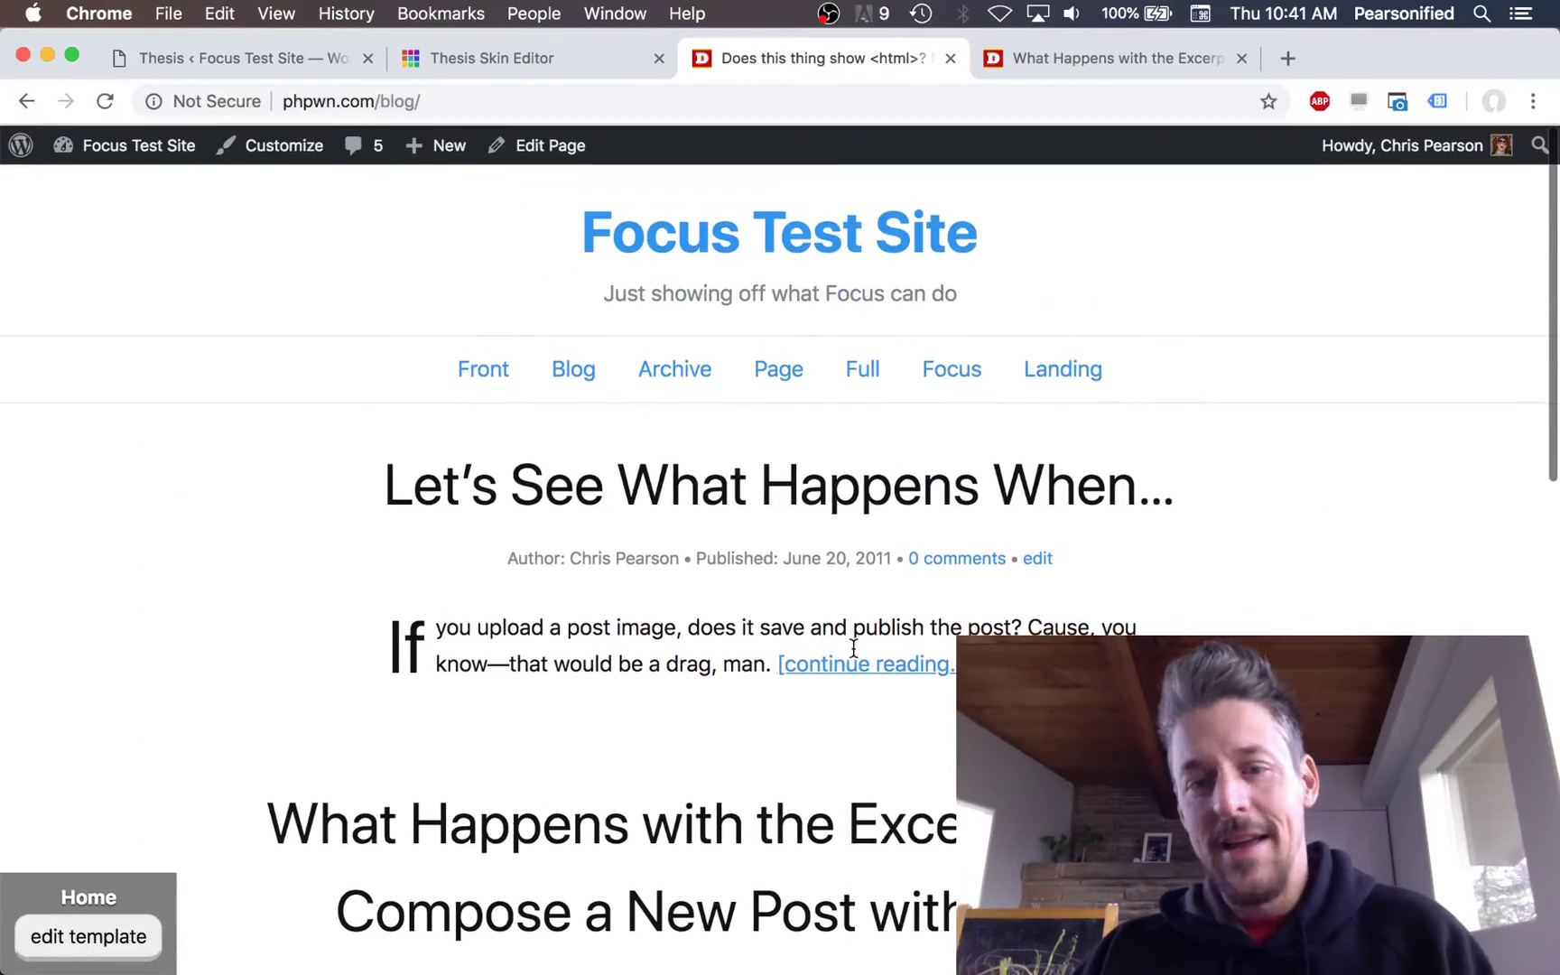
{"action": "scroll", "coordinate": [888, 632], "scroll_direction": "down", "scroll_amount": 8}
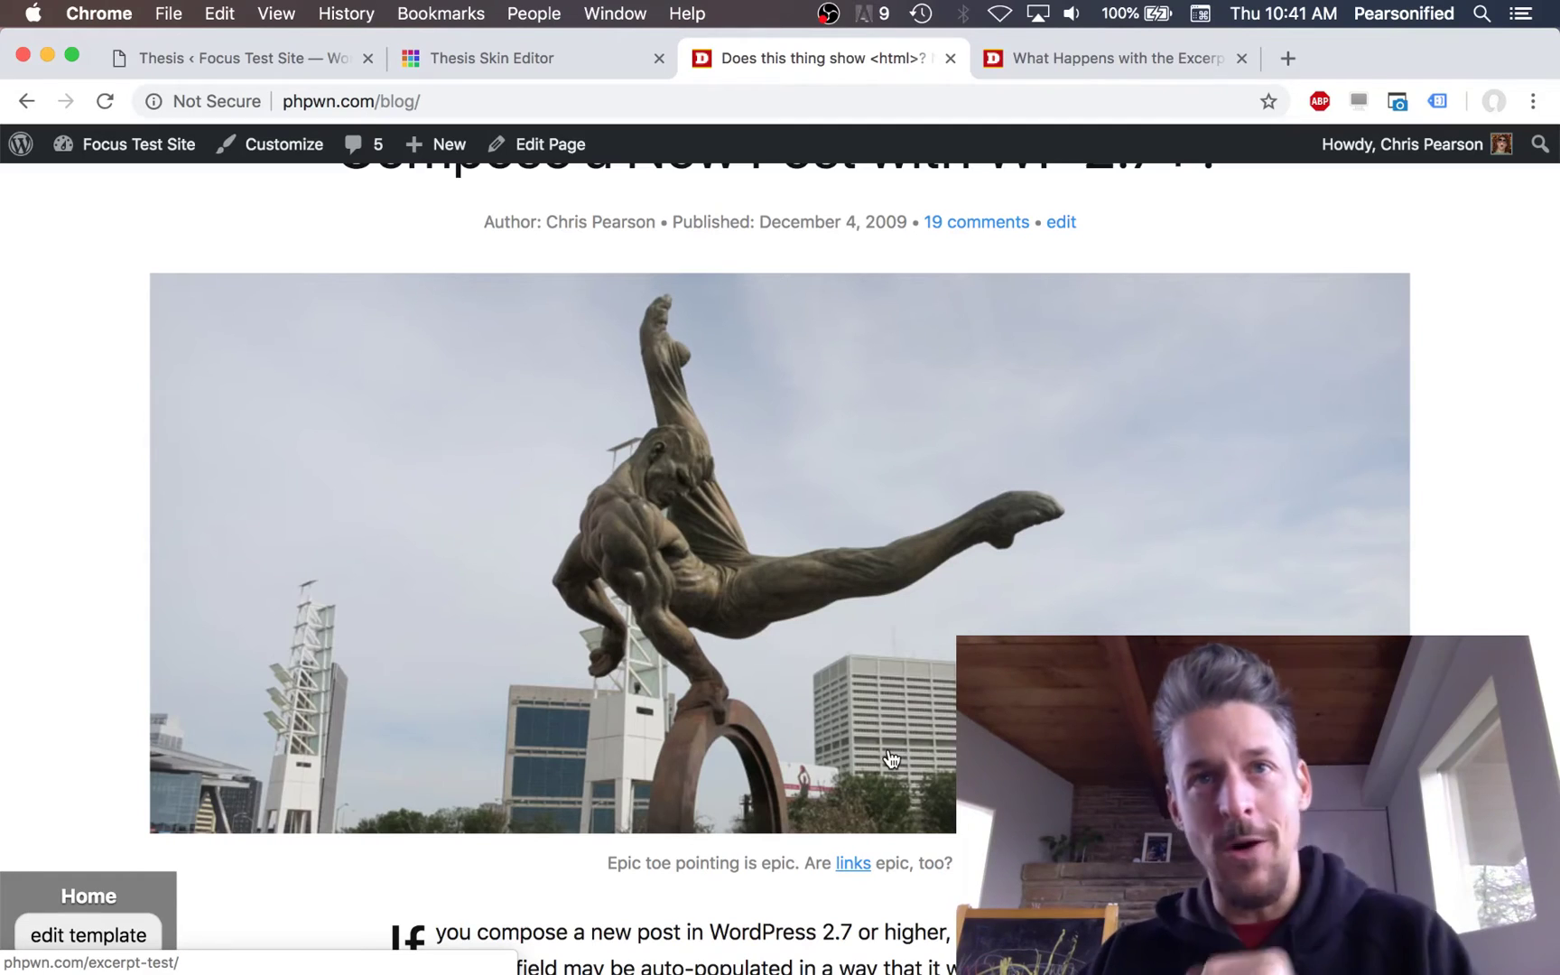
{"action": "scroll", "coordinate": [889, 756], "scroll_direction": "up", "scroll_amount": 8}
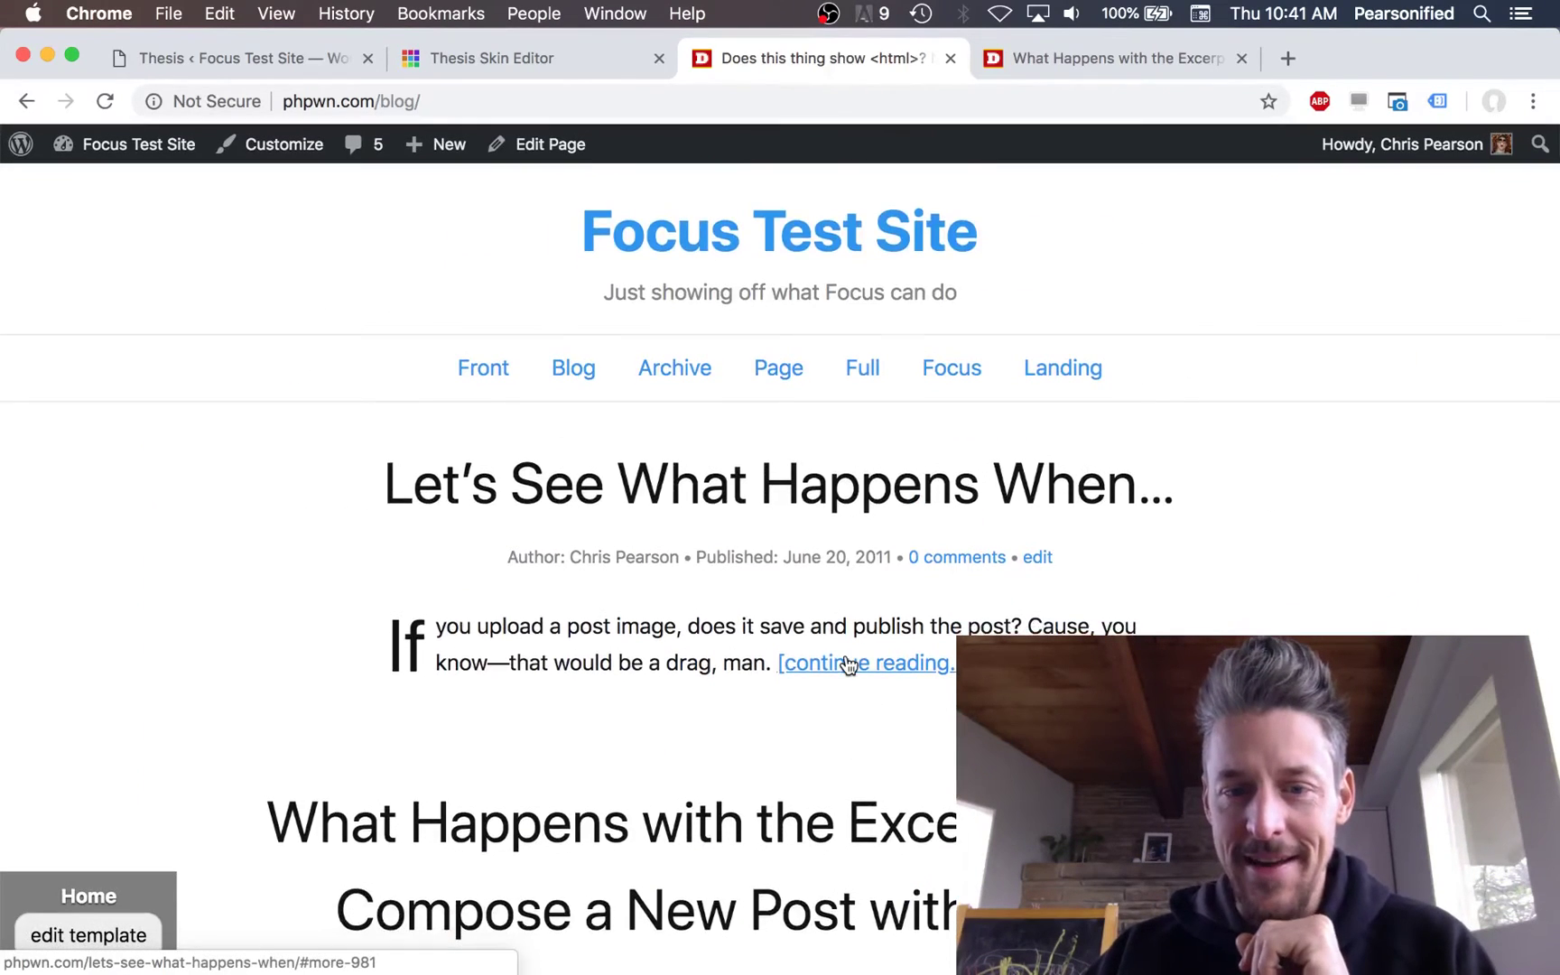
{"action": "scroll", "coordinate": [853, 659], "scroll_direction": "down", "scroll_amount": 4}
{"action": "scroll", "coordinate": [846, 664], "scroll_direction": "down", "scroll_amount": 20}
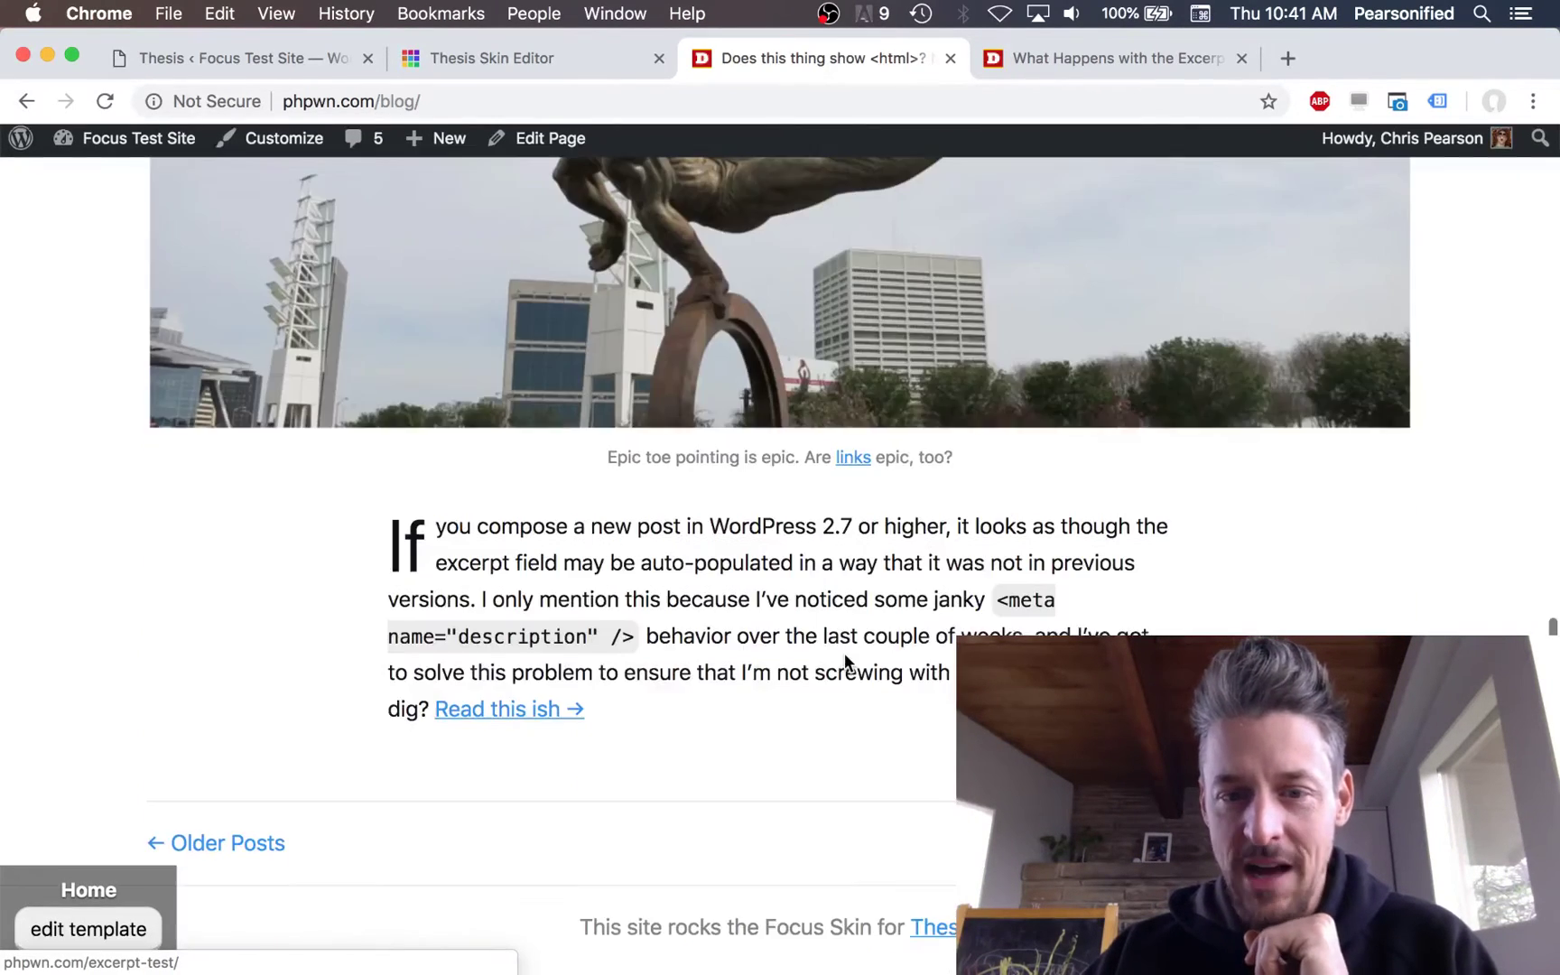
{"action": "scroll", "coordinate": [845, 654], "scroll_direction": "up", "scroll_amount": 15}
{"action": "scroll", "coordinate": [807, 551], "scroll_direction": "up", "scroll_amount": 10}
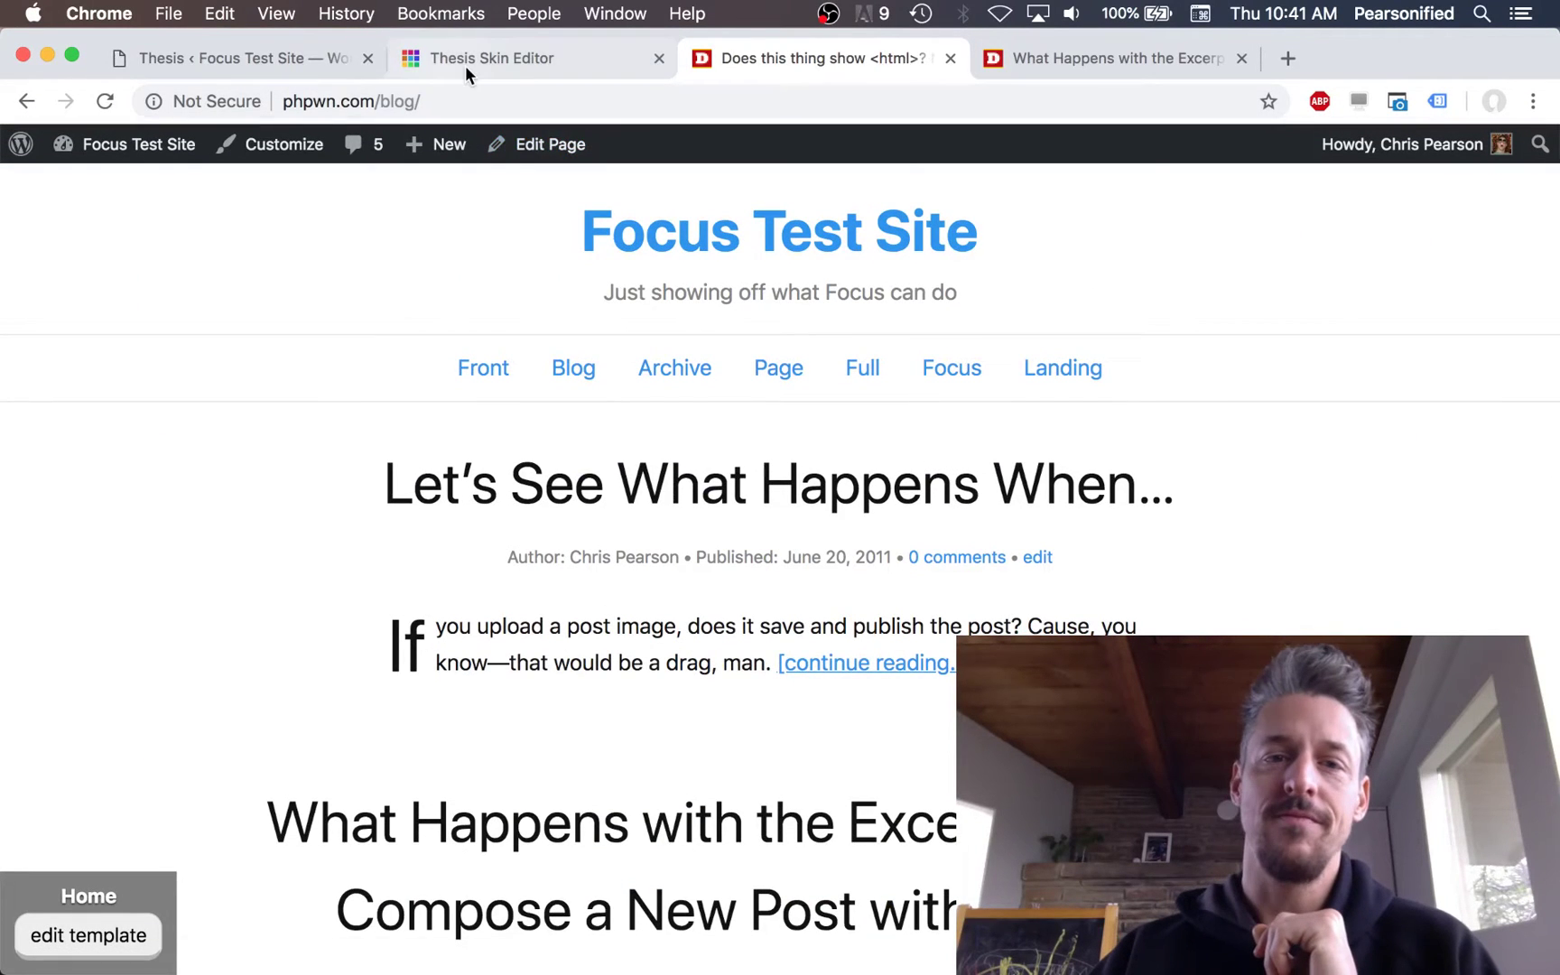
- Set Content Presentation Mode back to Readability with Optional Sidebar and save
{"action": "left_click", "coordinate": [270, 60]}
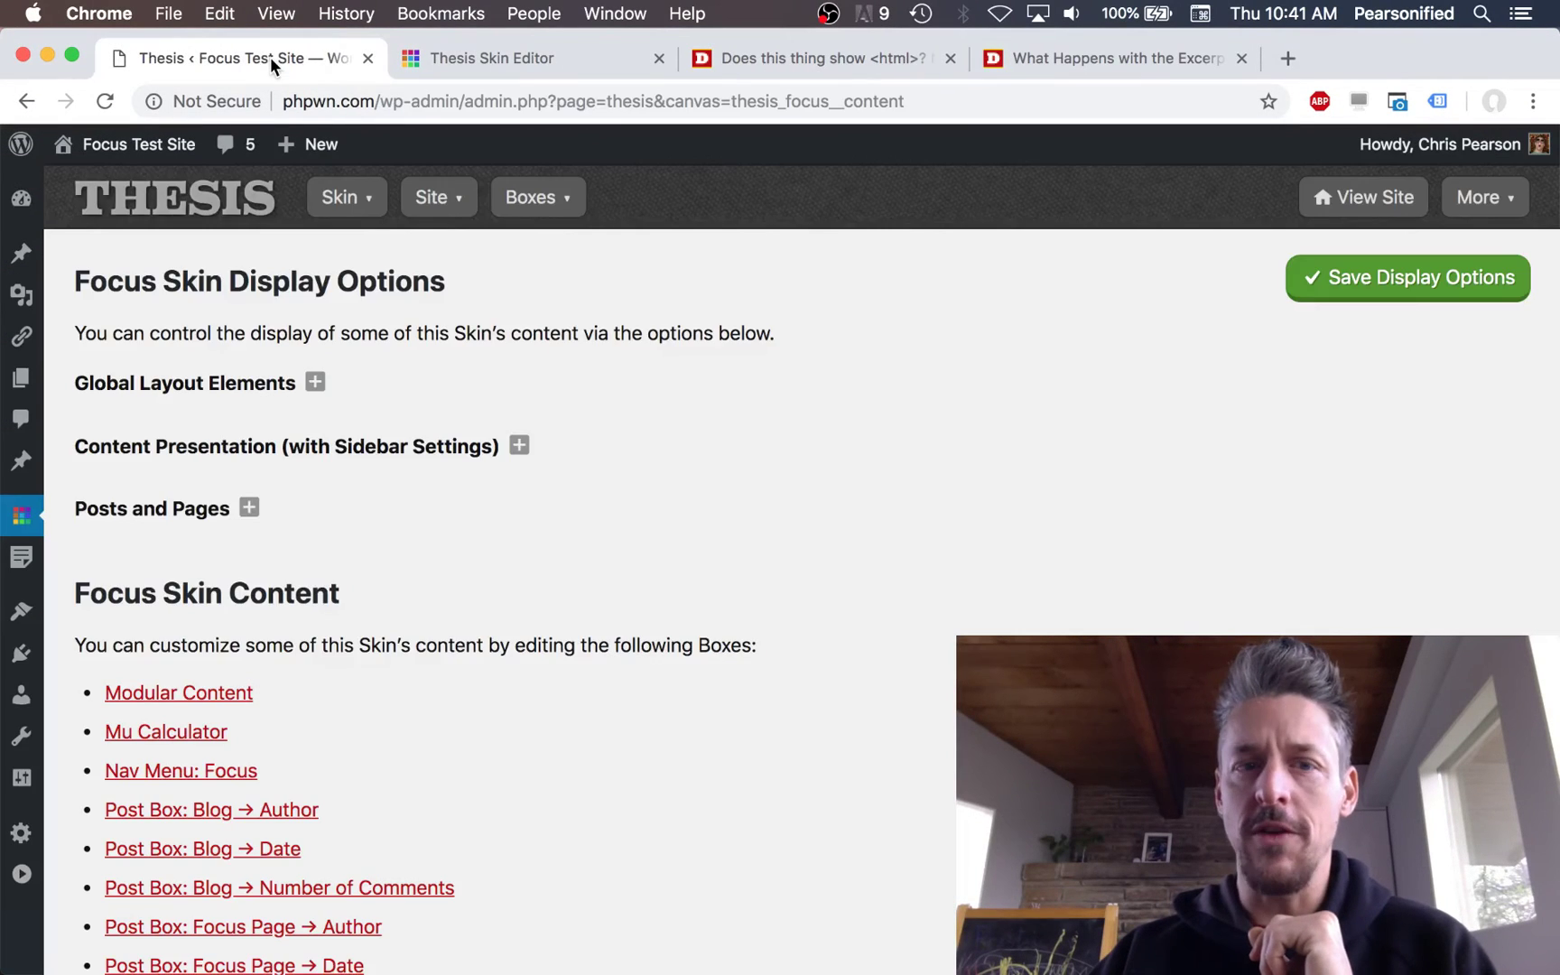
{"action": "left_click", "coordinate": [359, 444]}
{"action": "left_click", "coordinate": [201, 528]}
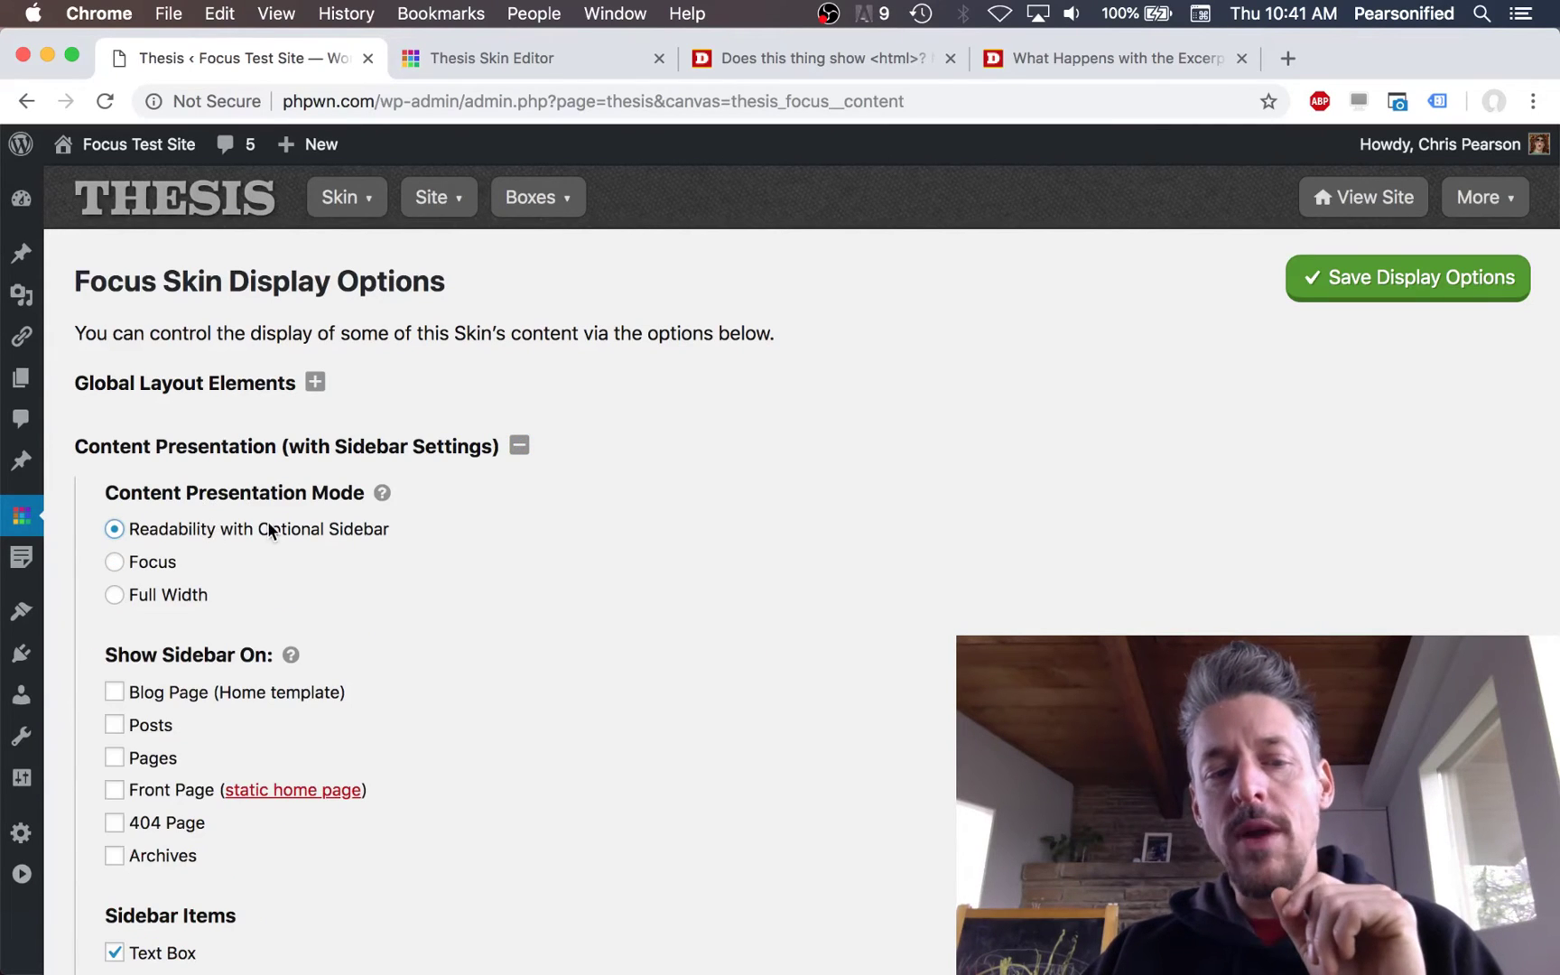
{"action": "scroll", "coordinate": [993, 442], "scroll_direction": "down", "scroll_amount": 1}
{"action": "left_click", "coordinate": [1363, 246]}
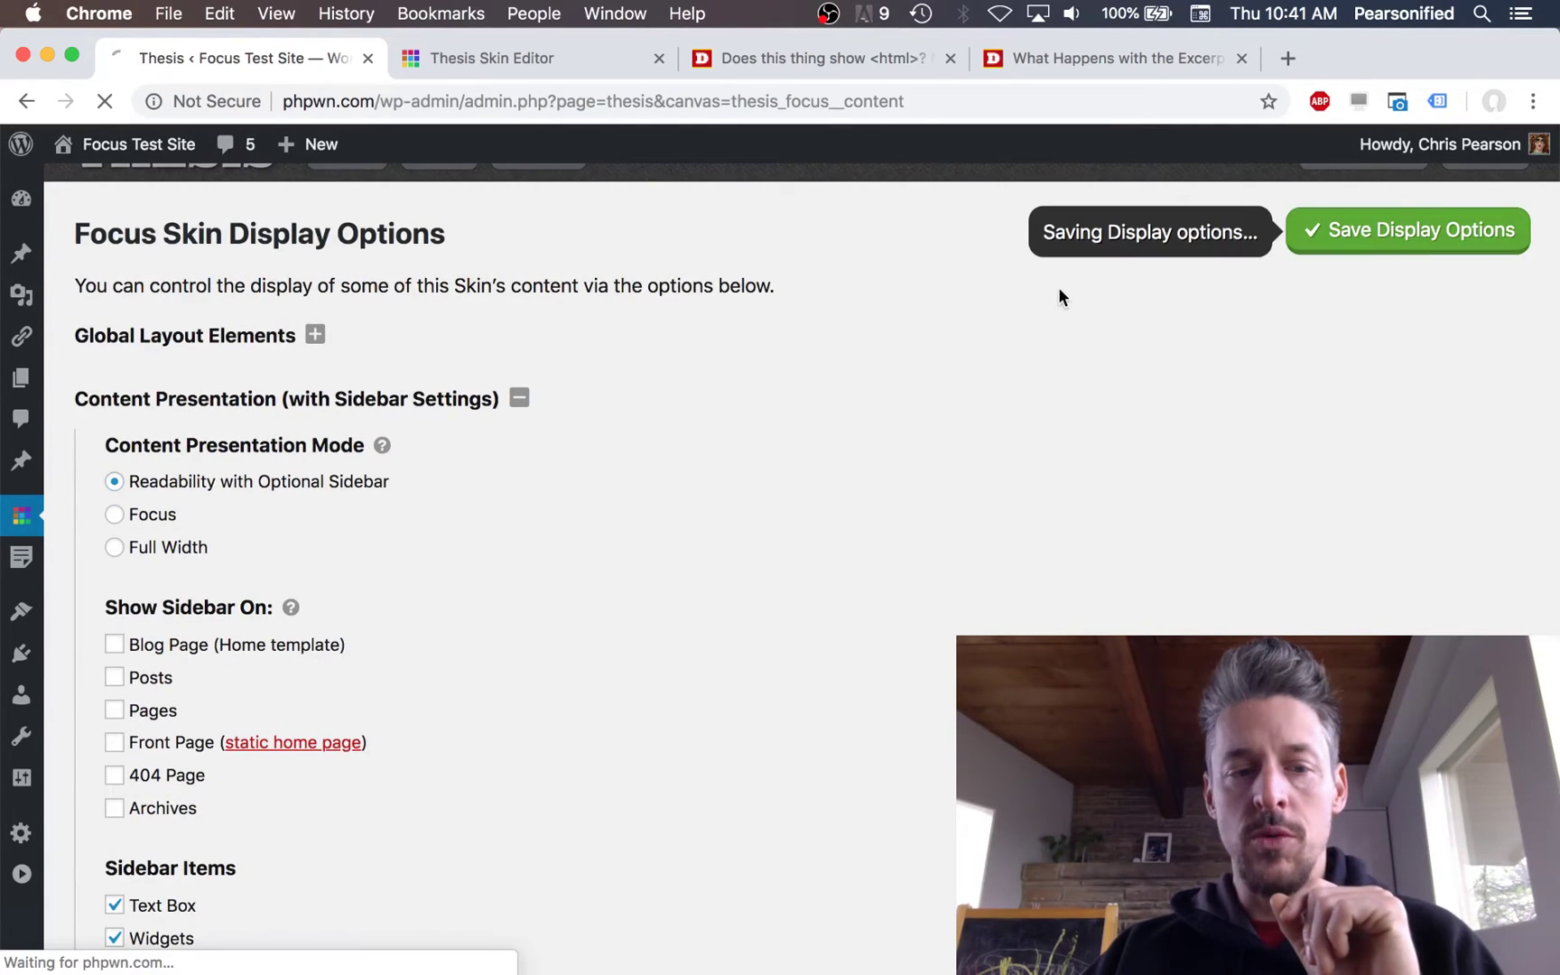
{"action": "left_click", "coordinate": [812, 61]}
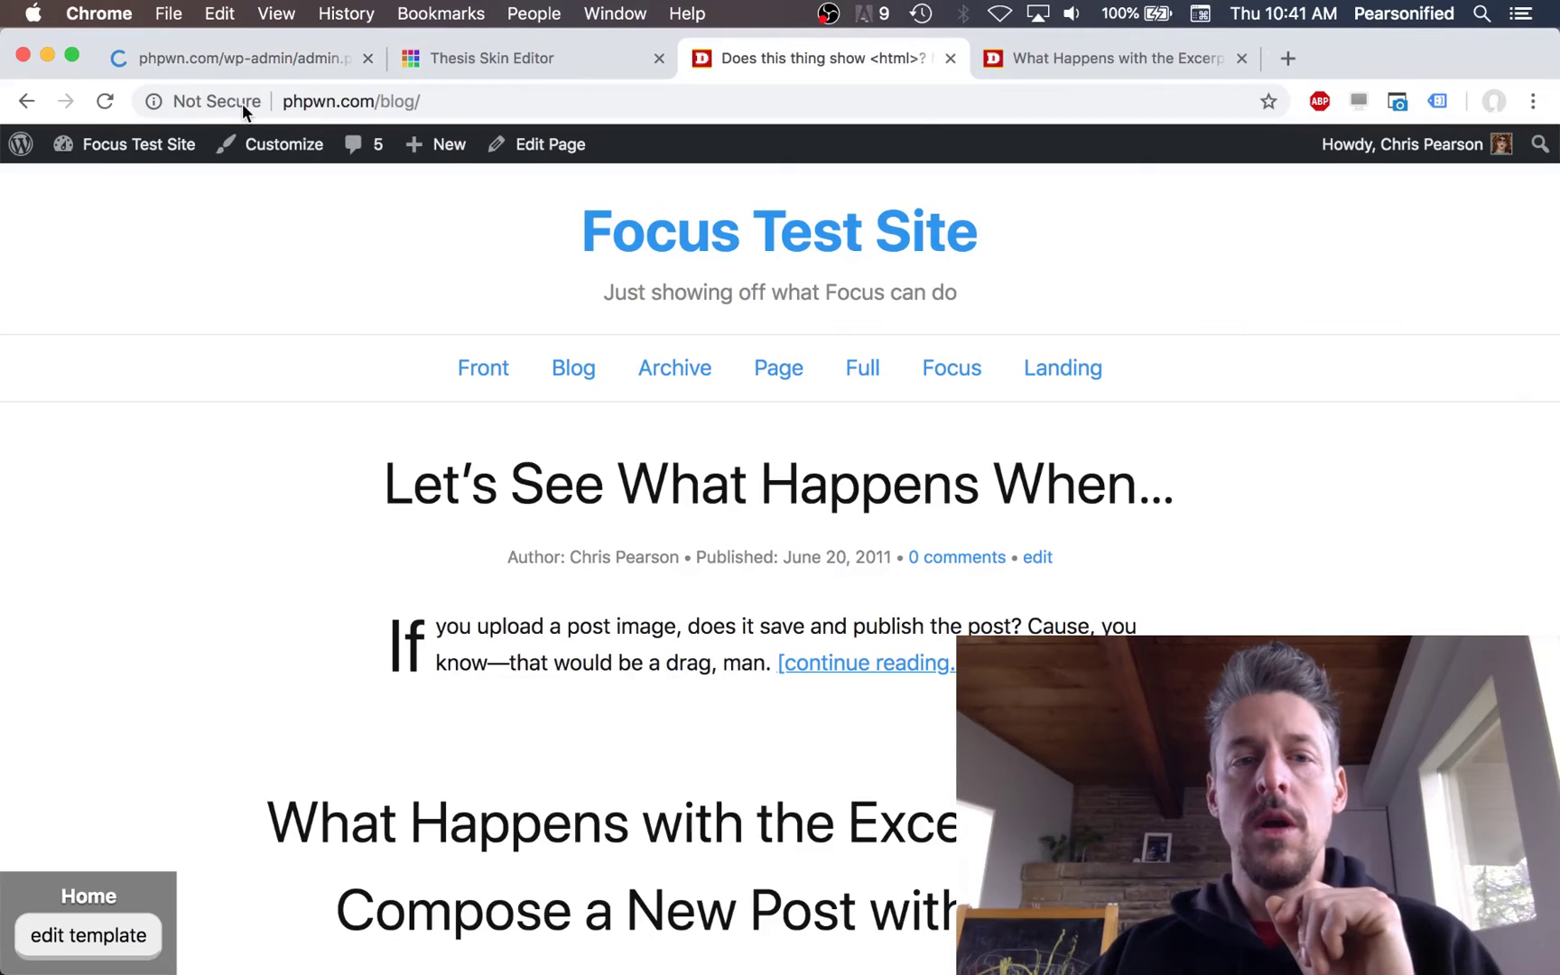
- Reload the blog page to see the wider layout, and open the Focus nav link in a new tab
{"action": "left_click", "coordinate": [103, 101]}
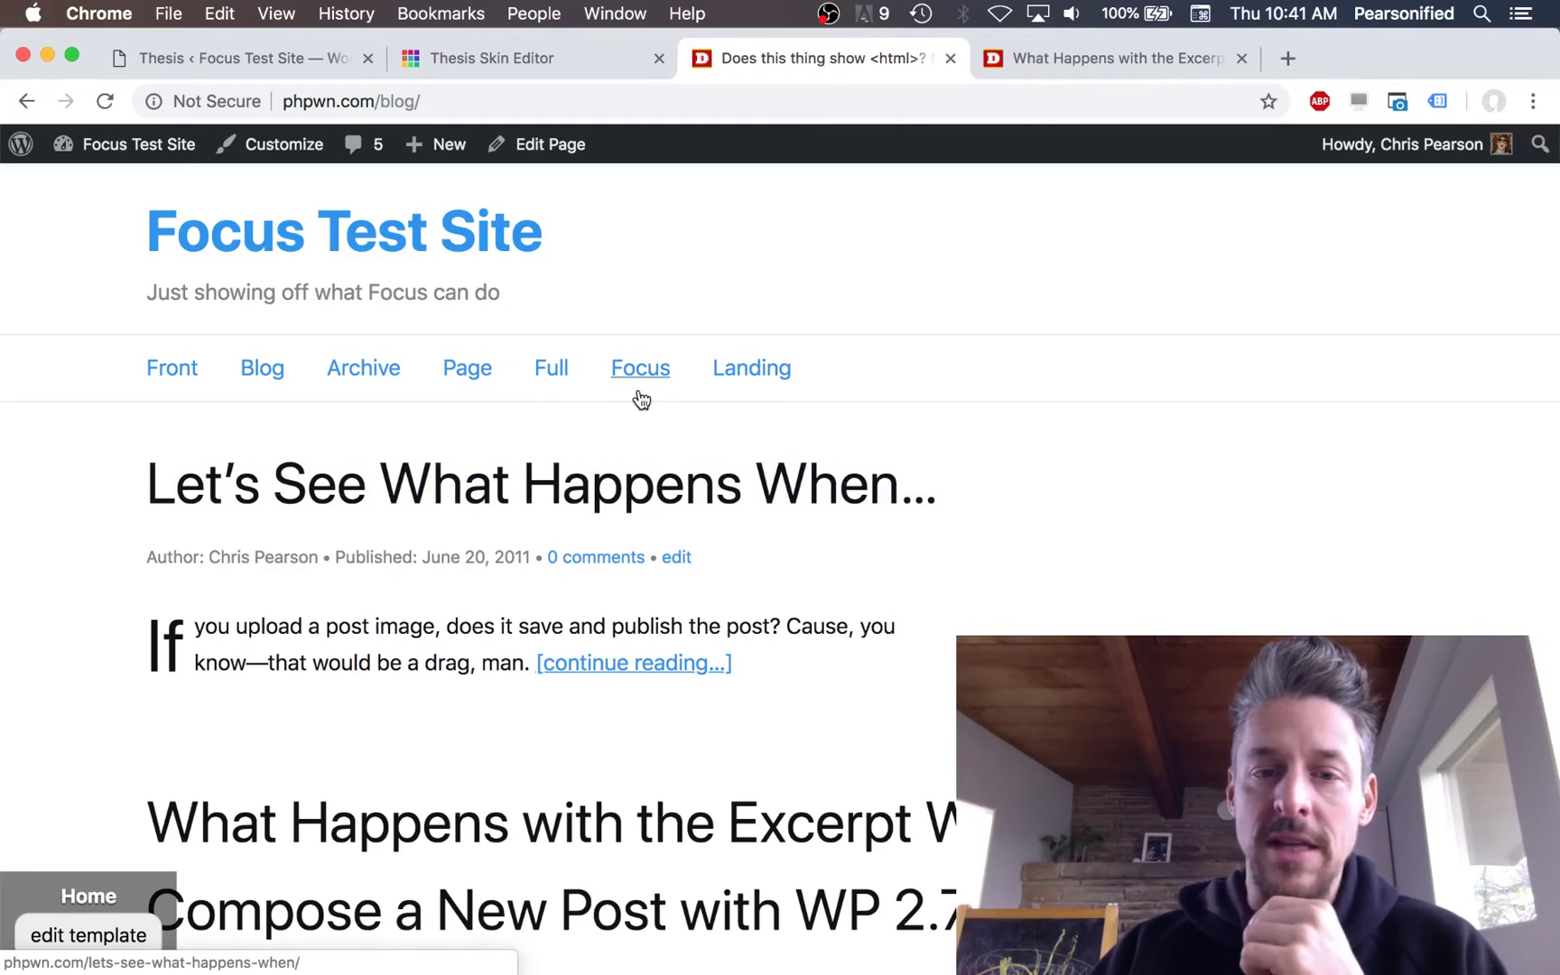
{"action": "right_click", "coordinate": [621, 357]}
{"action": "left_click", "coordinate": [708, 370]}
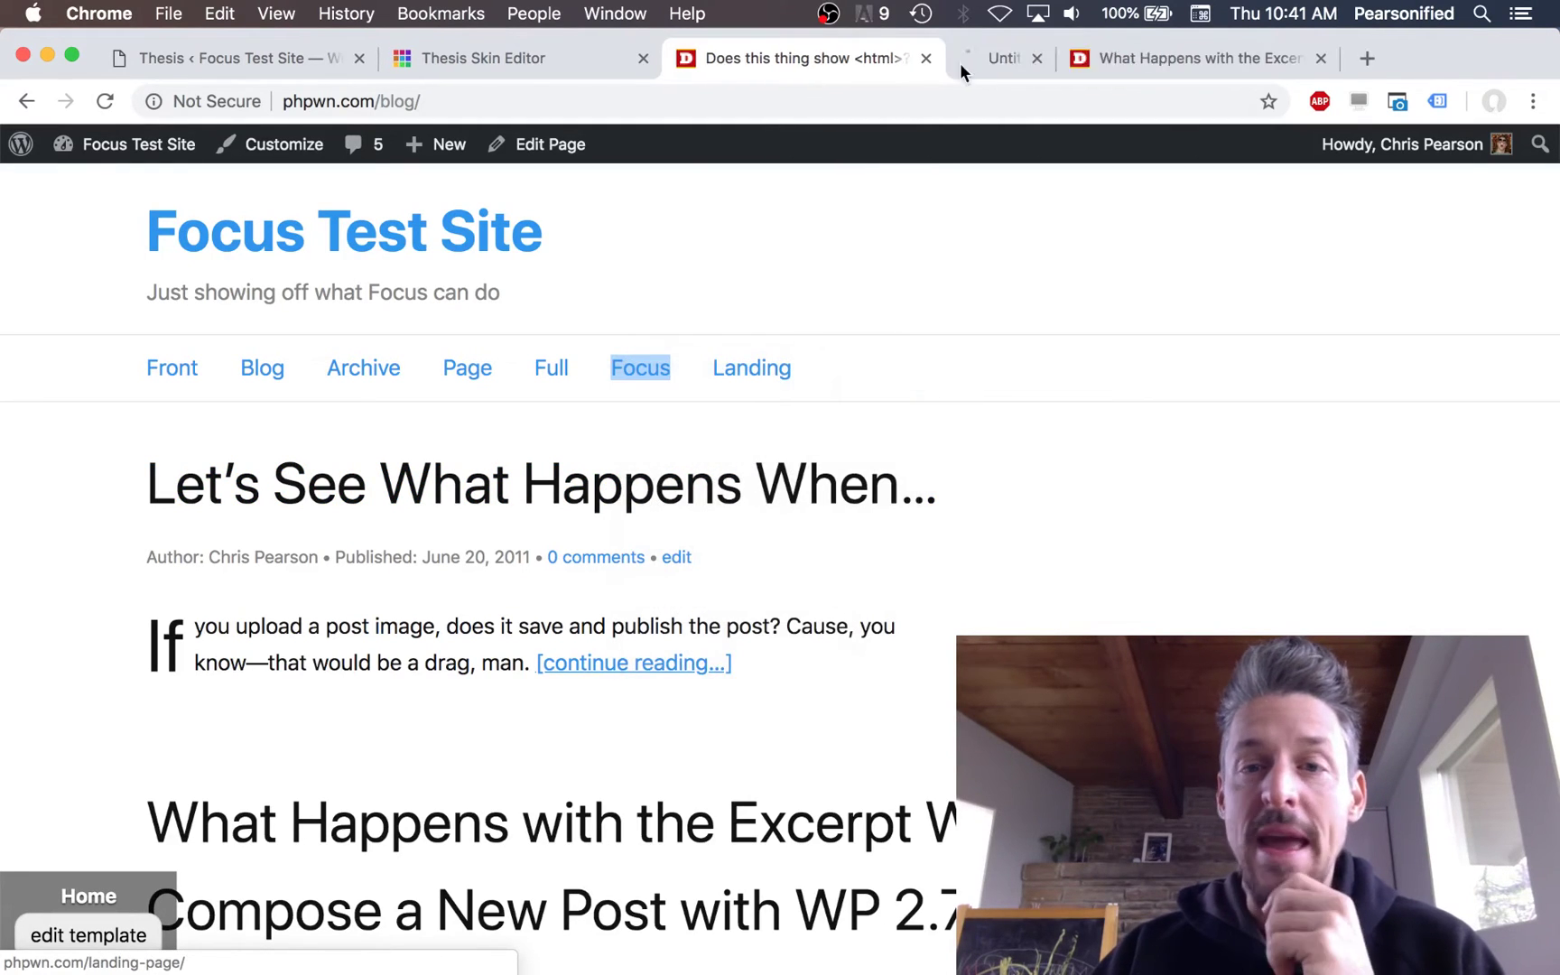
{"action": "left_click", "coordinate": [980, 57]}
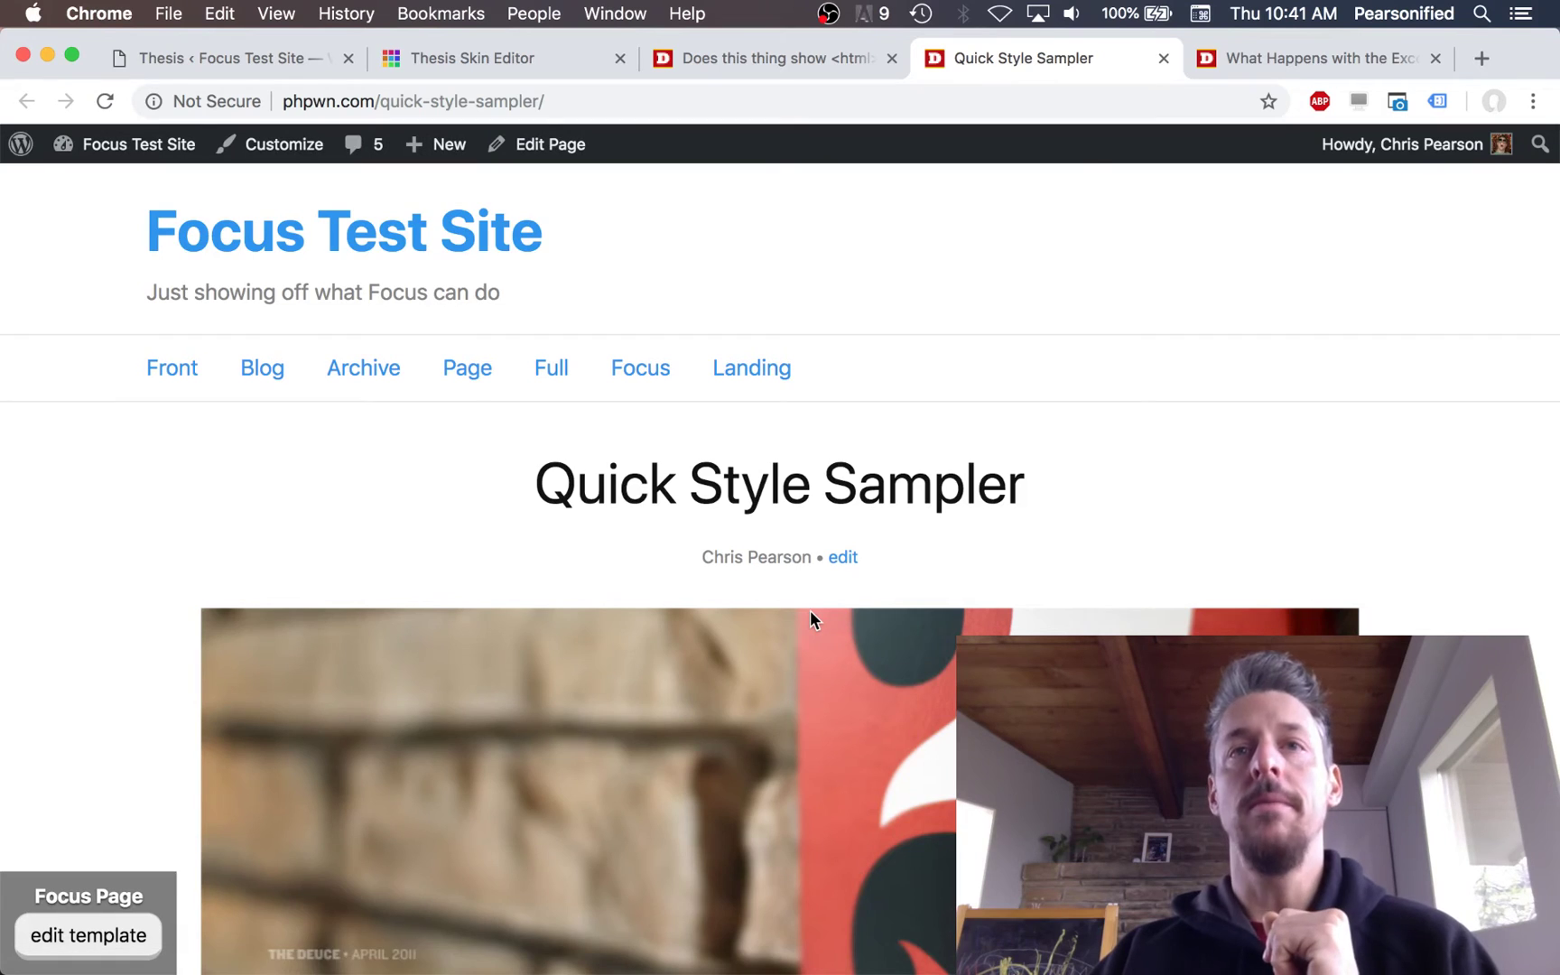
{"action": "scroll", "coordinate": [809, 619], "scroll_direction": "down", "scroll_amount": 10}
{"action": "scroll", "coordinate": [809, 610], "scroll_direction": "down", "scroll_amount": 5}
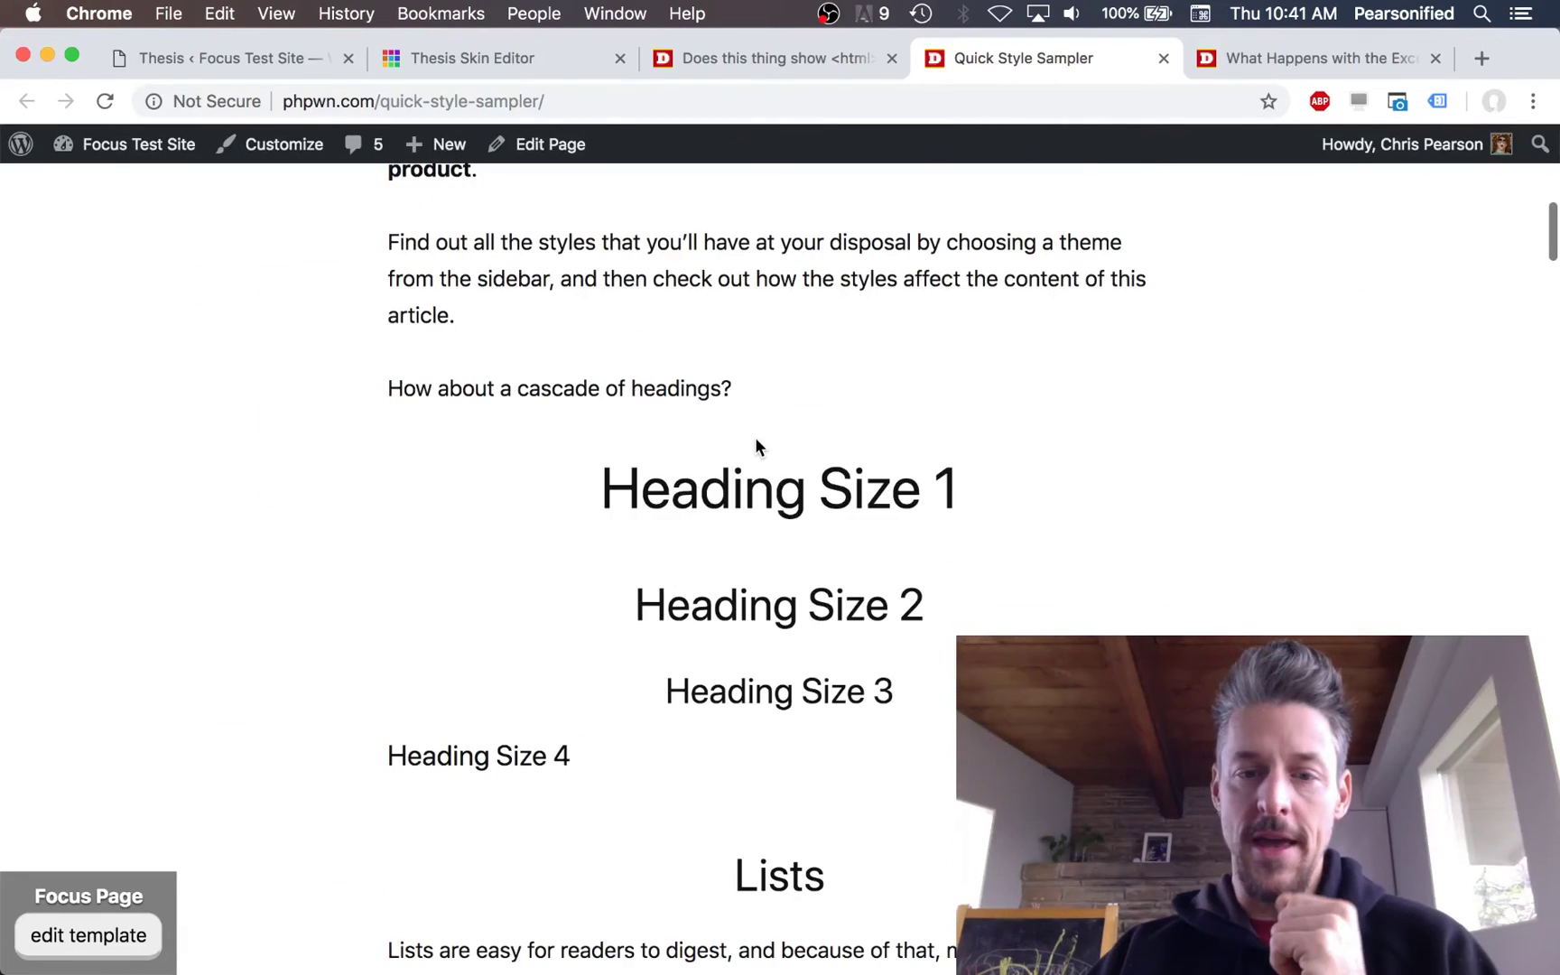
{"action": "scroll", "coordinate": [754, 438], "scroll_direction": "down", "scroll_amount": 1}
{"action": "scroll", "coordinate": [810, 695], "scroll_direction": "down", "scroll_amount": 15}
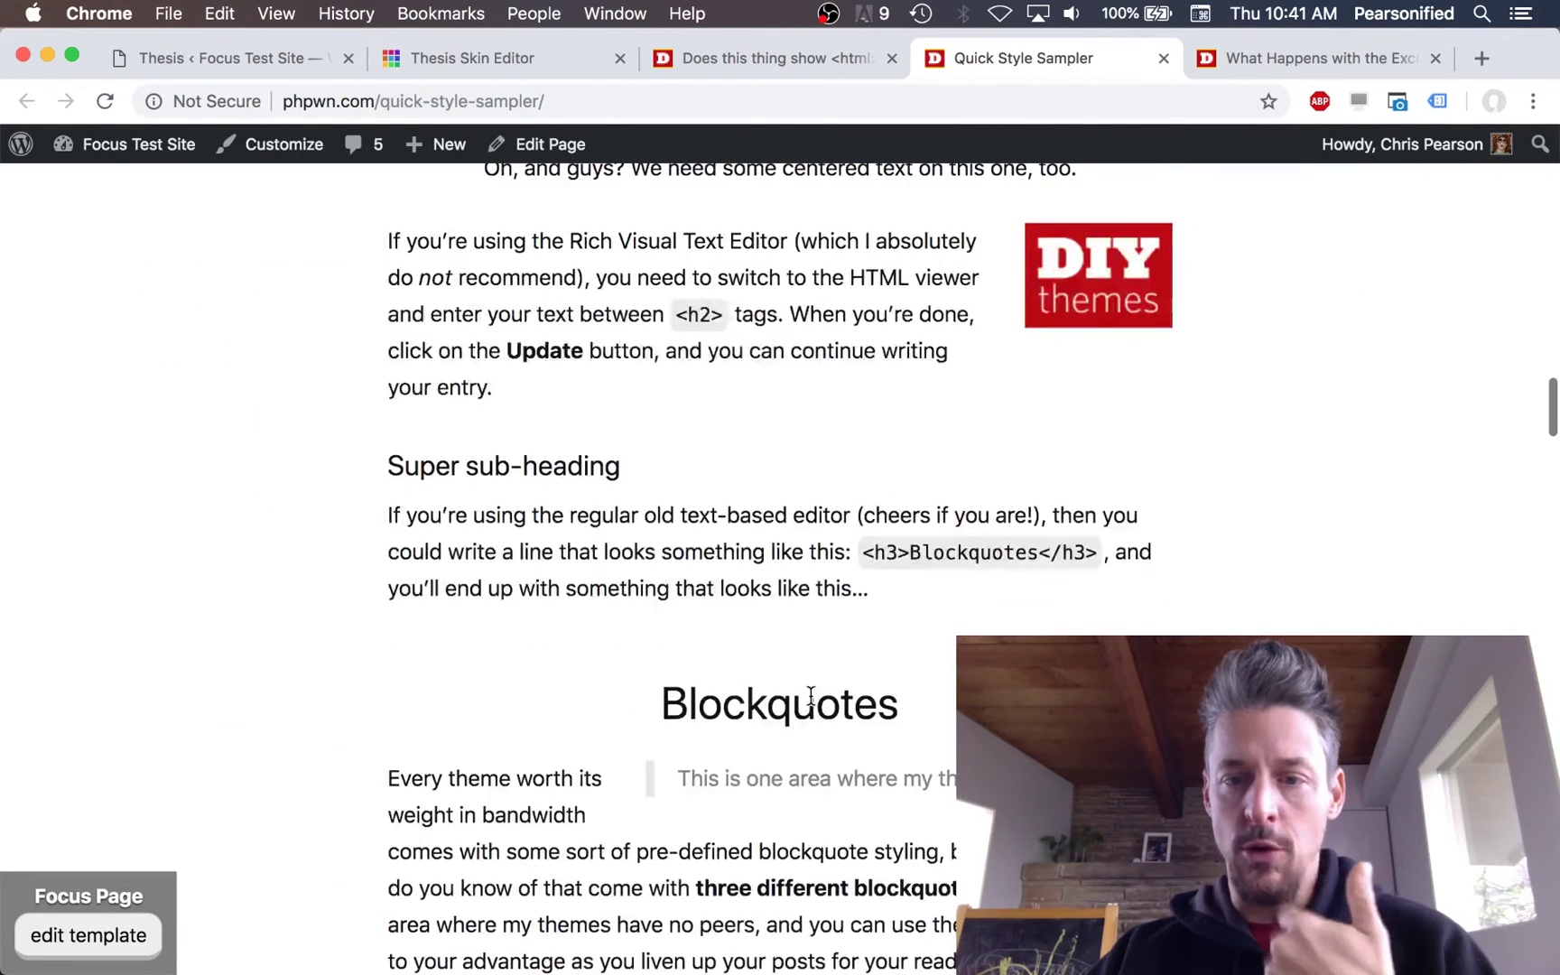
{"action": "scroll", "coordinate": [811, 696], "scroll_direction": "down", "scroll_amount": 12}
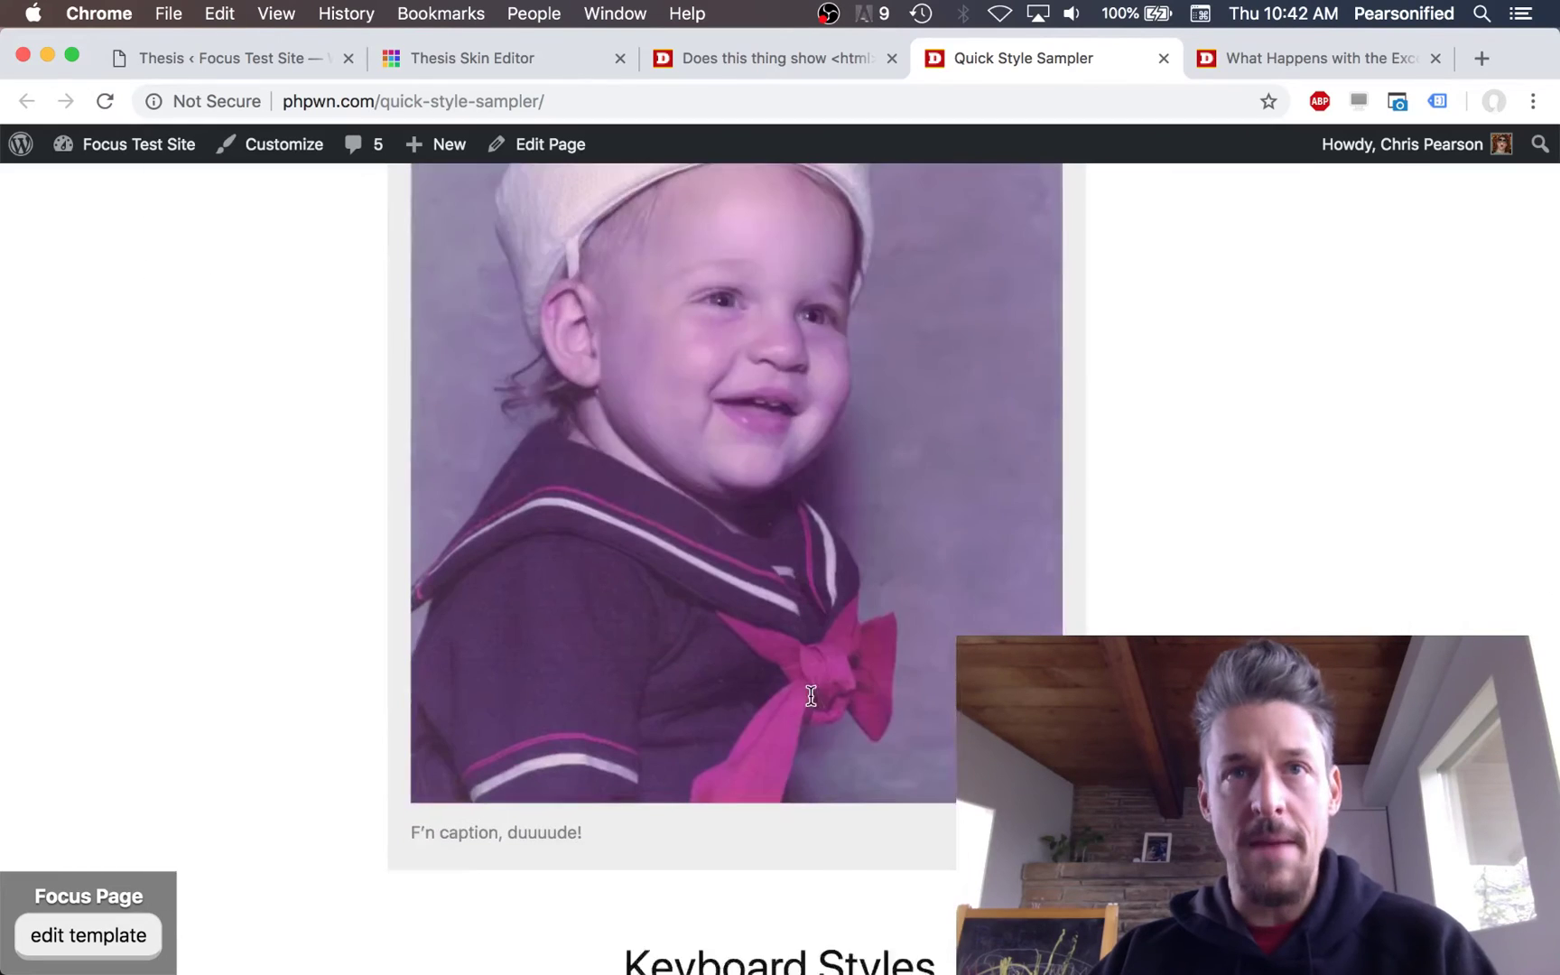
{"action": "scroll", "coordinate": [811, 696], "scroll_direction": "down", "scroll_amount": 12}
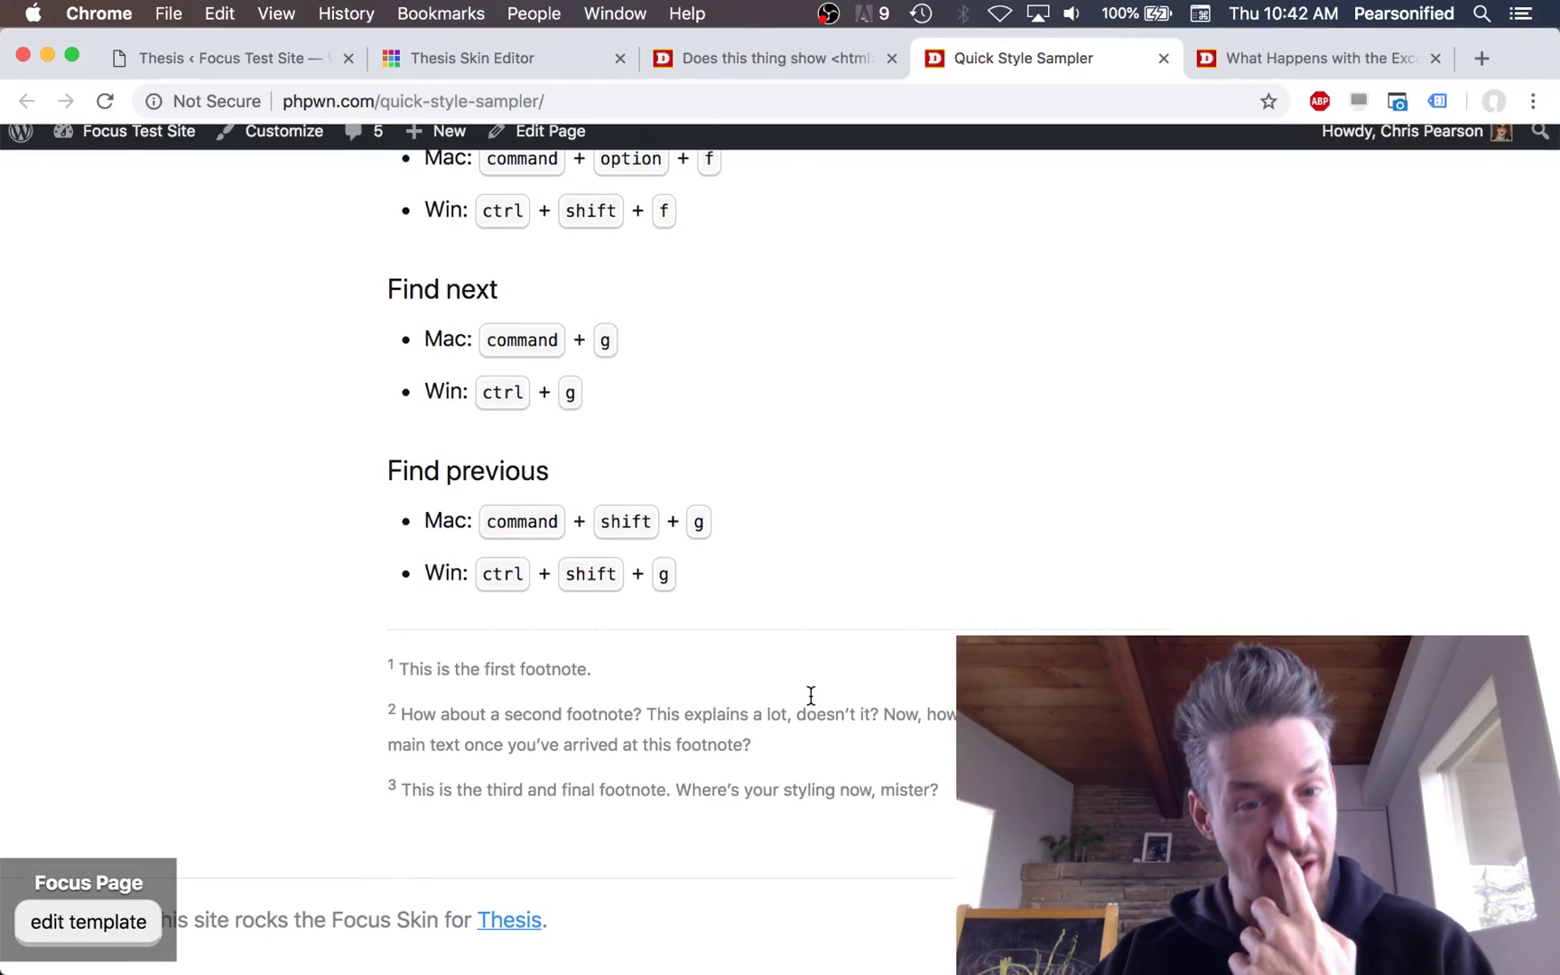
{"action": "scroll", "coordinate": [810, 696], "scroll_direction": "up", "scroll_amount": 15}
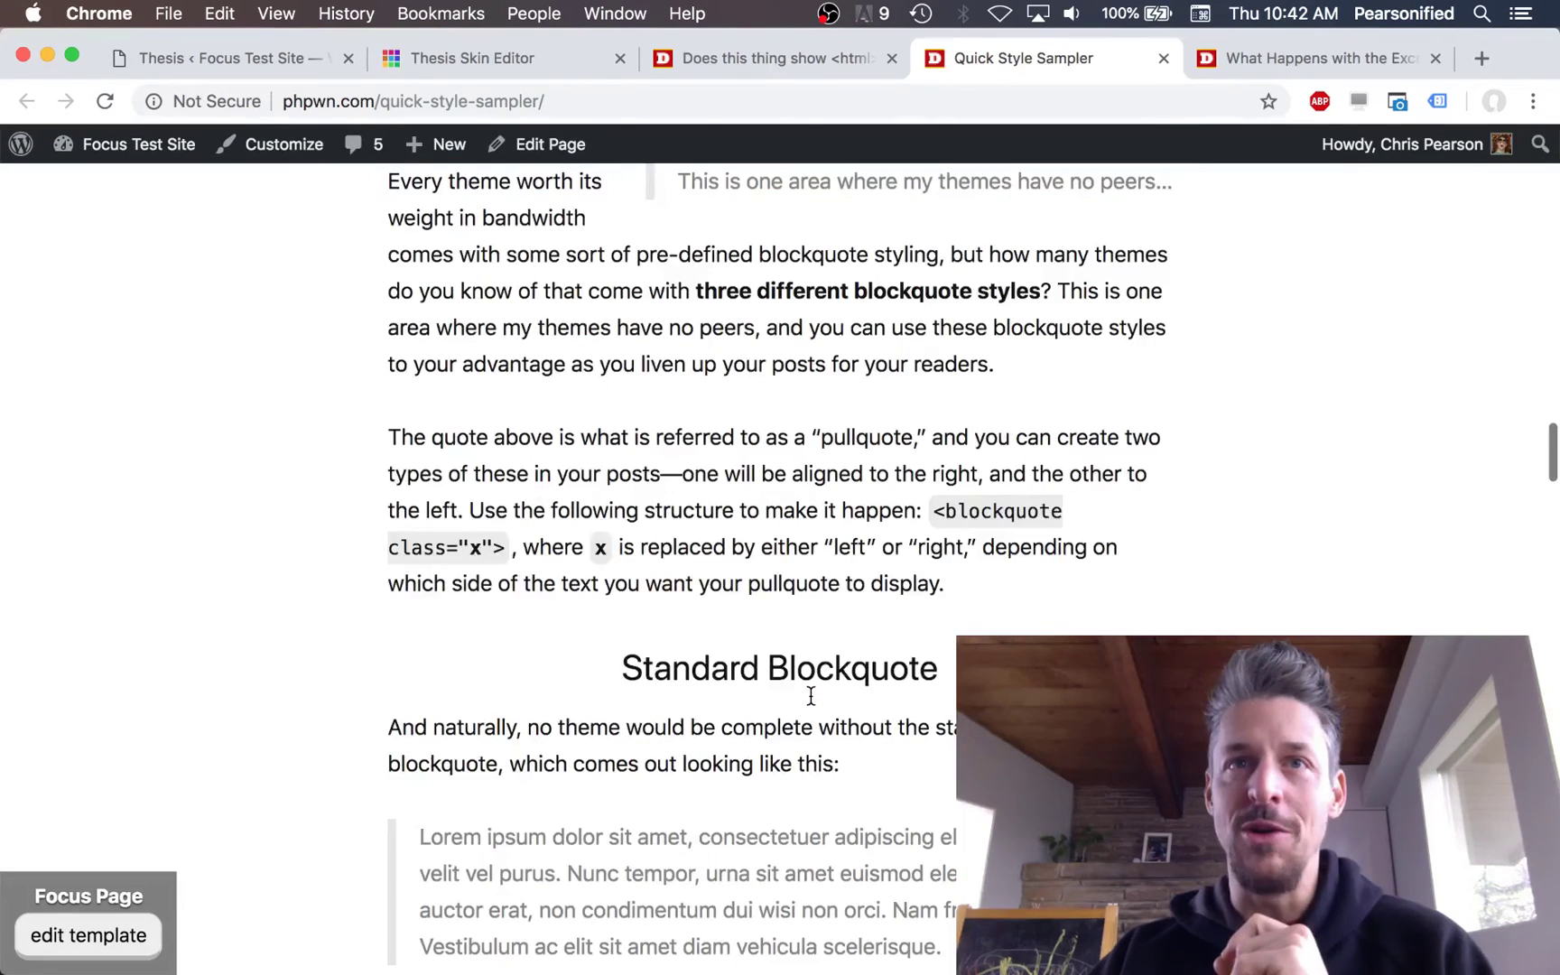
{"action": "scroll", "coordinate": [811, 695], "scroll_direction": "up", "scroll_amount": 10}
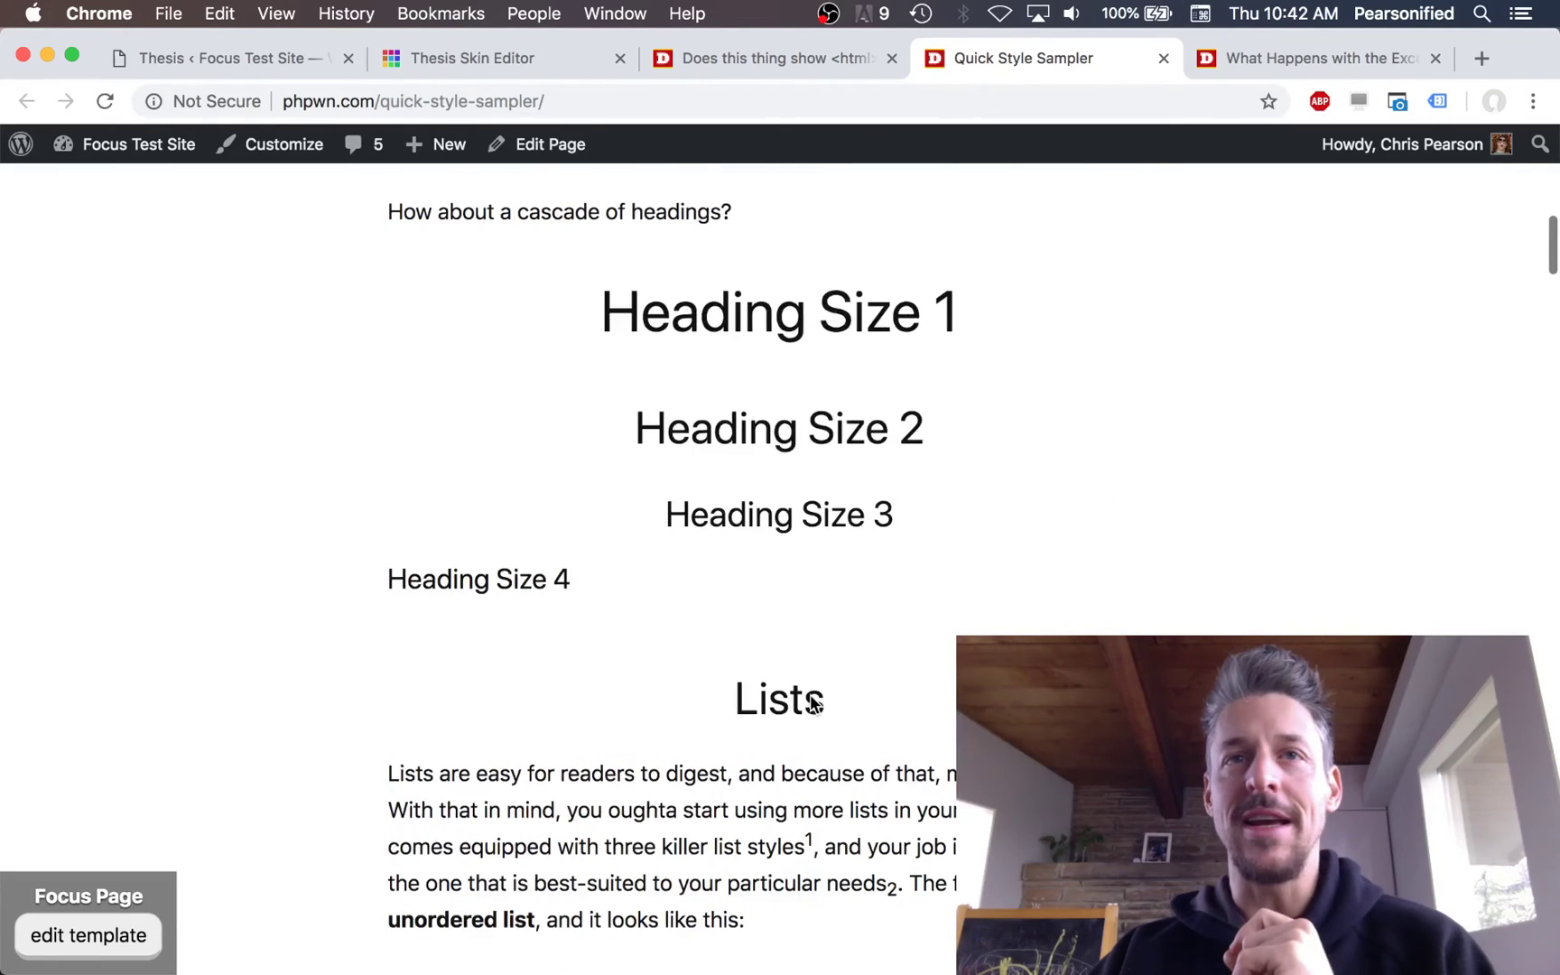
{"action": "scroll", "coordinate": [812, 702], "scroll_direction": "up", "scroll_amount": 15}
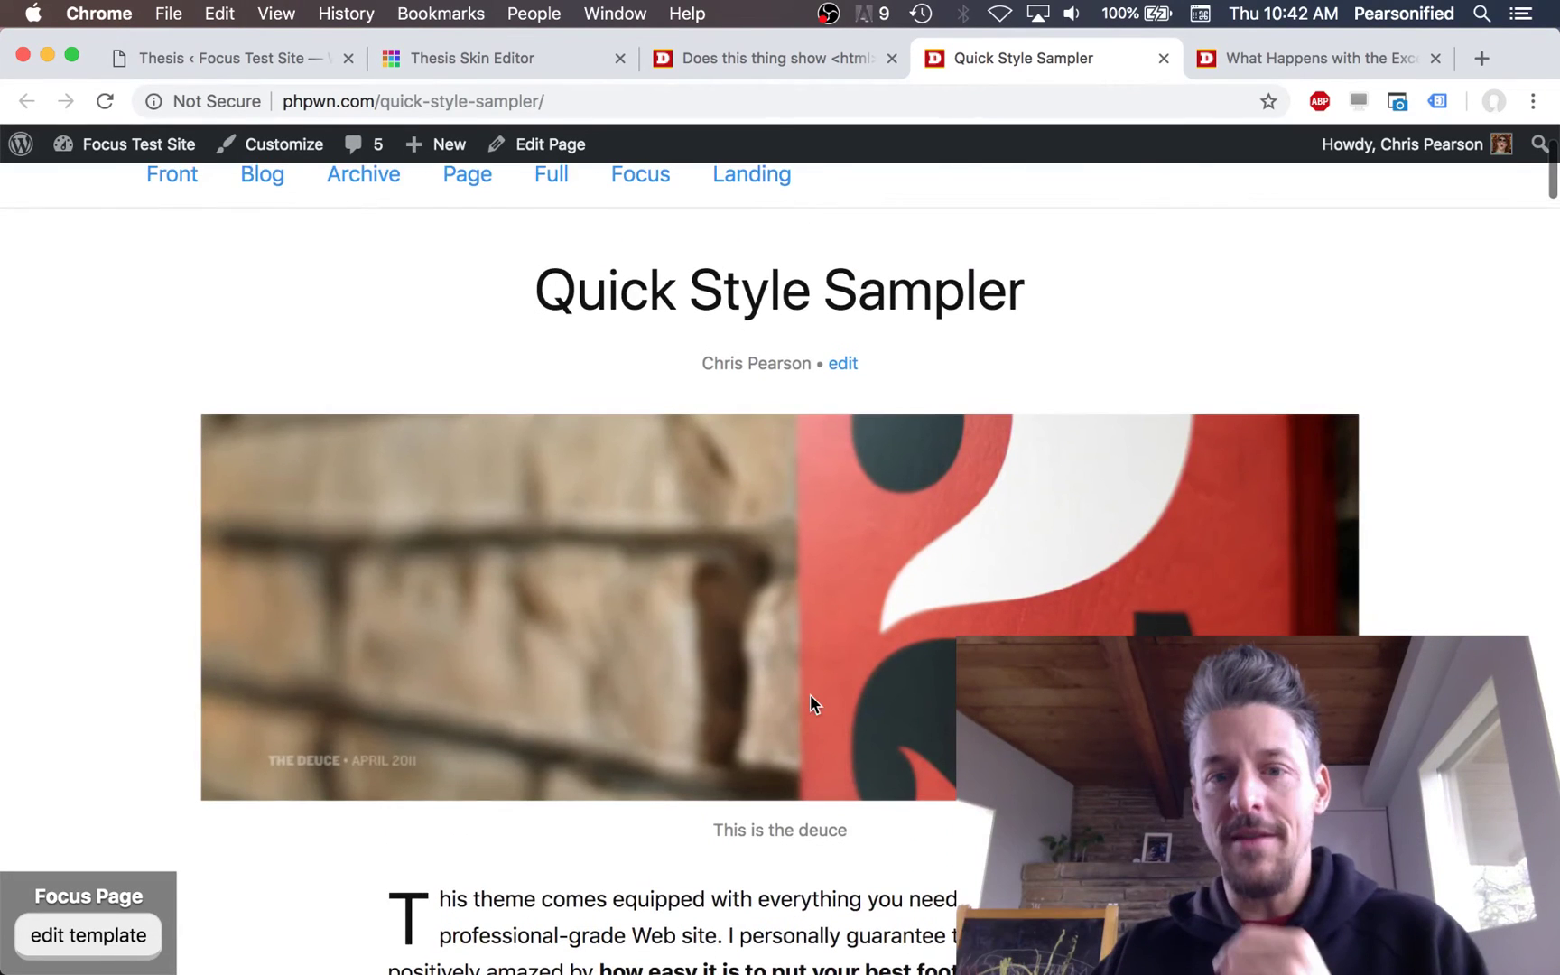
{"action": "scroll", "coordinate": [809, 696], "scroll_direction": "down", "scroll_amount": 1}
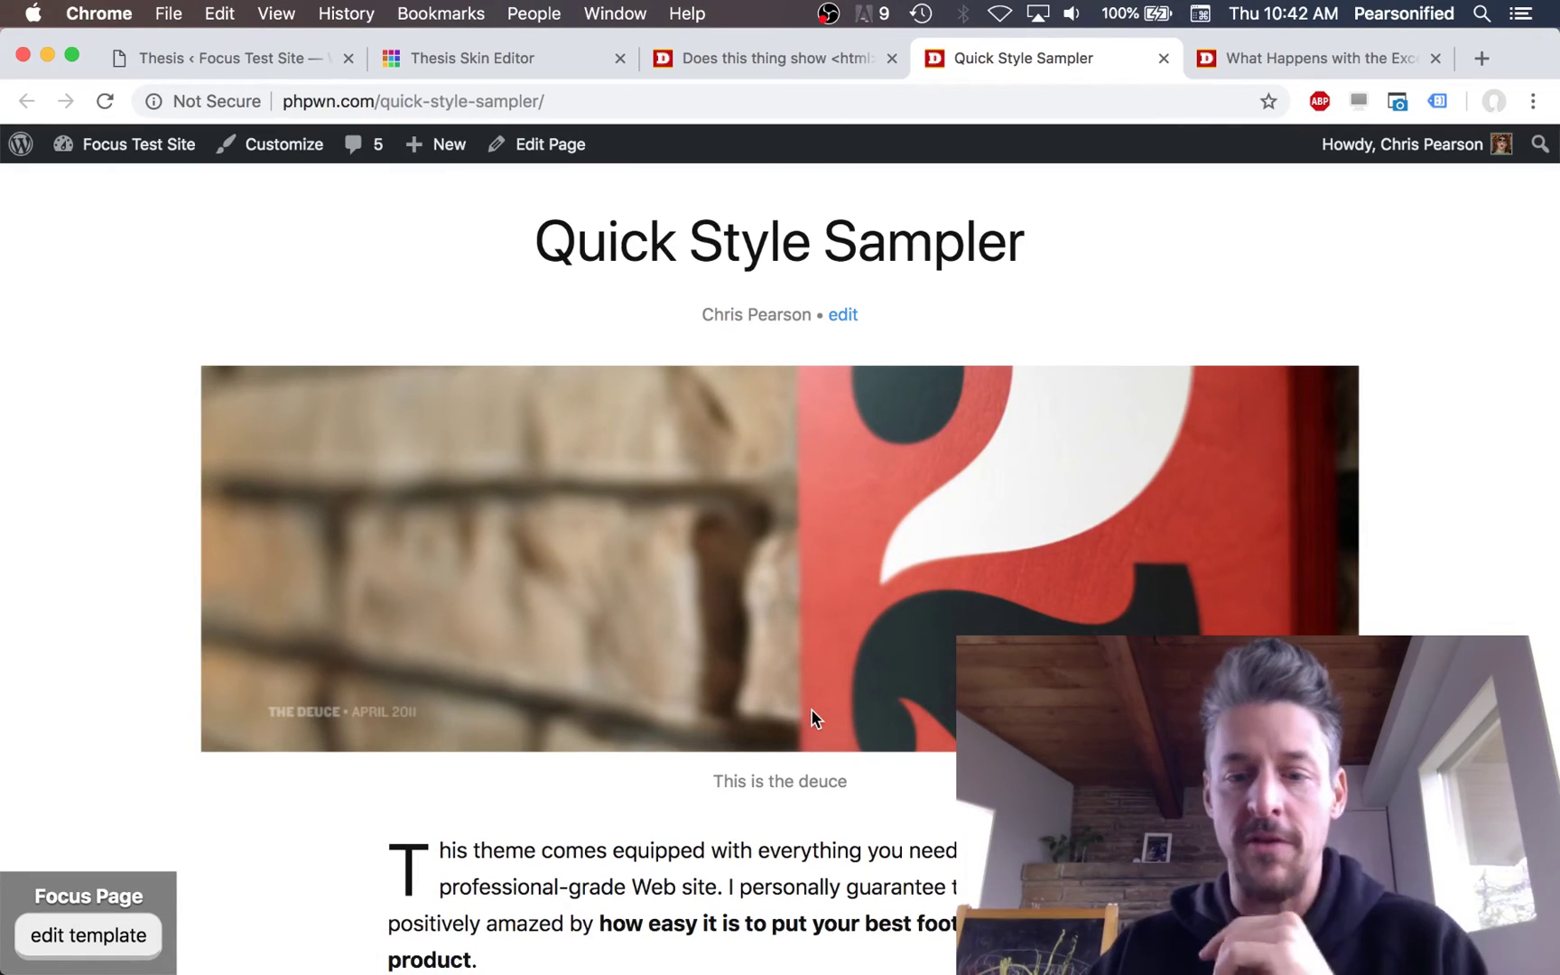
{"action": "scroll", "coordinate": [835, 755], "scroll_direction": "up", "scroll_amount": 4}
{"action": "scroll", "coordinate": [835, 757], "scroll_direction": "up", "scroll_amount": 1}
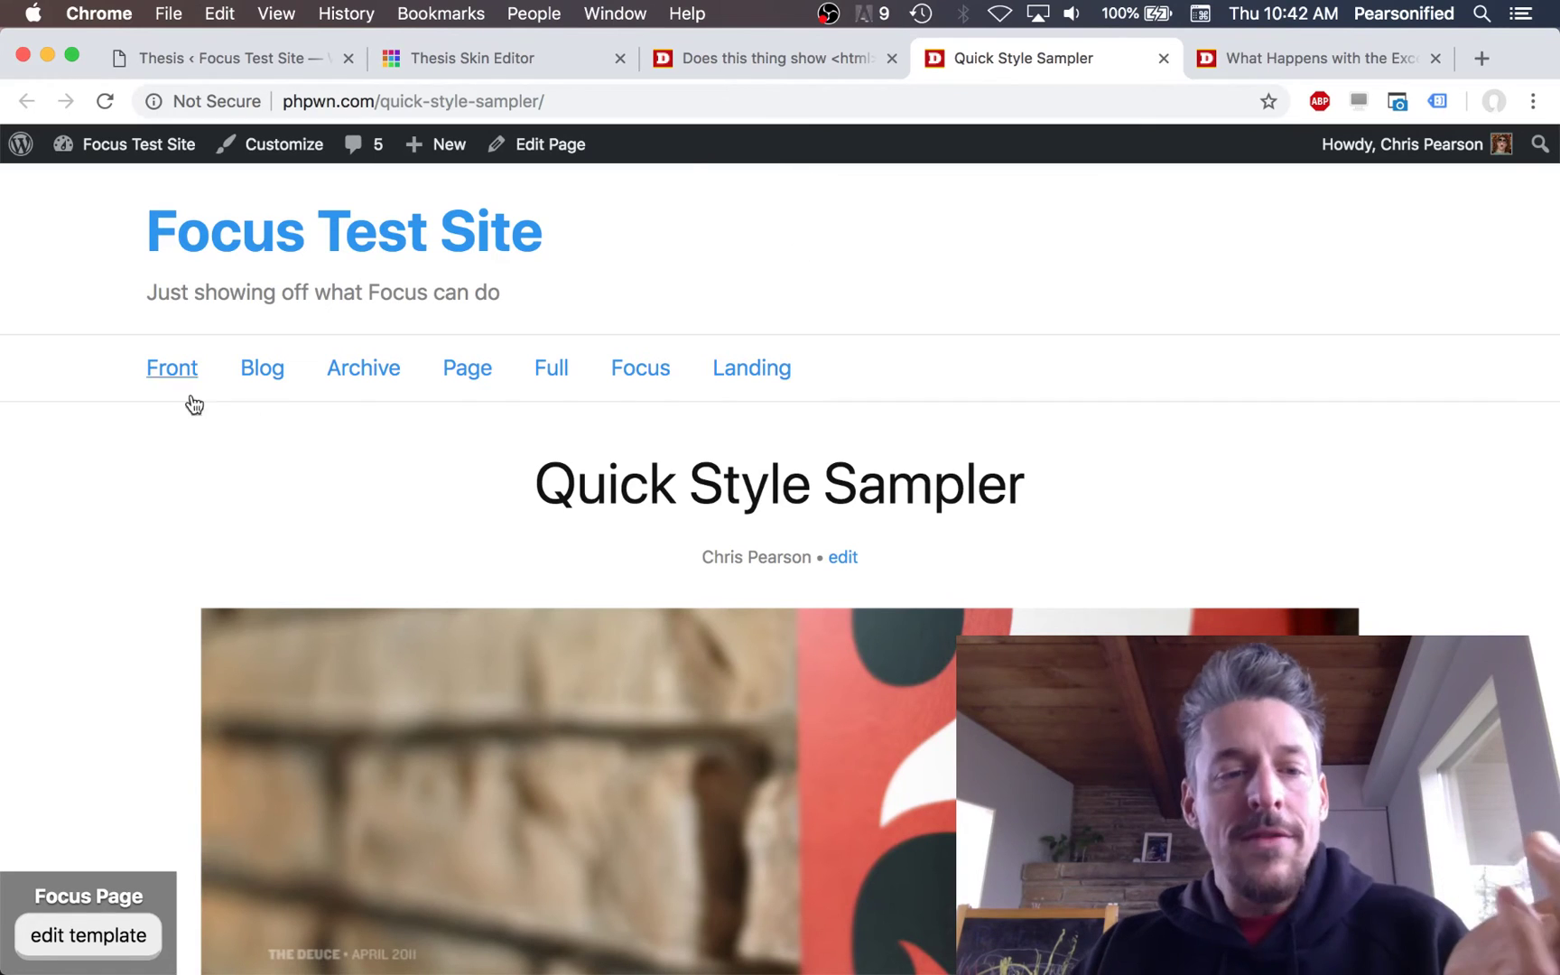
- Glance at the Quick Style Sampler page, then return to the Focus Test Site blog page
{"action": "left_click", "coordinate": [786, 58]}
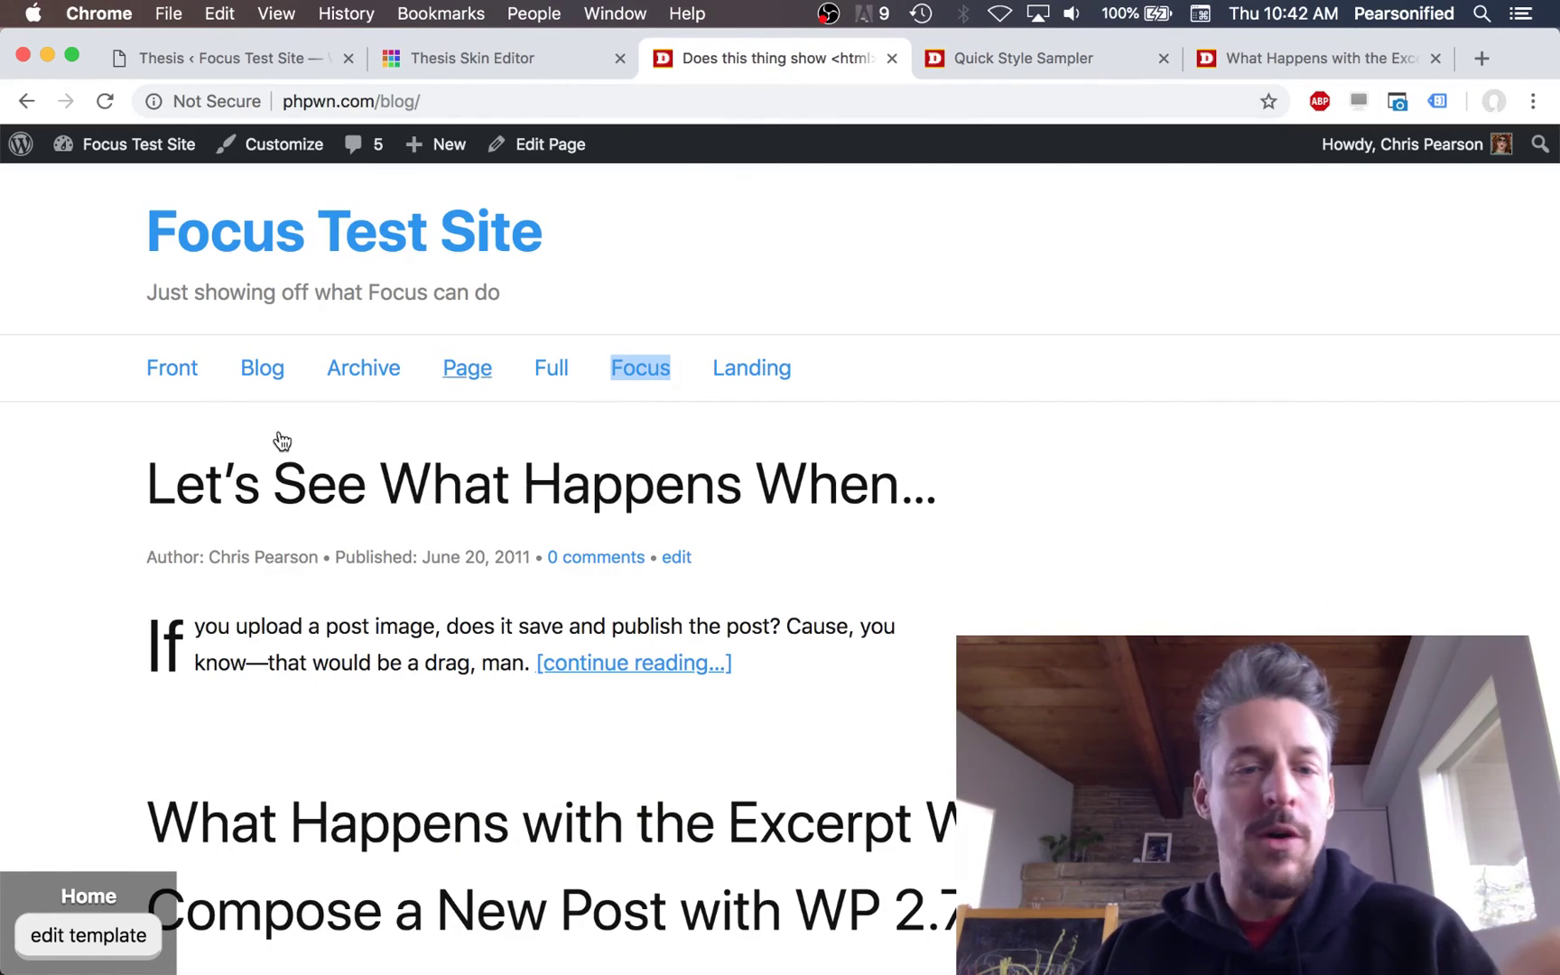
{"action": "left_click", "coordinate": [1184, 384]}
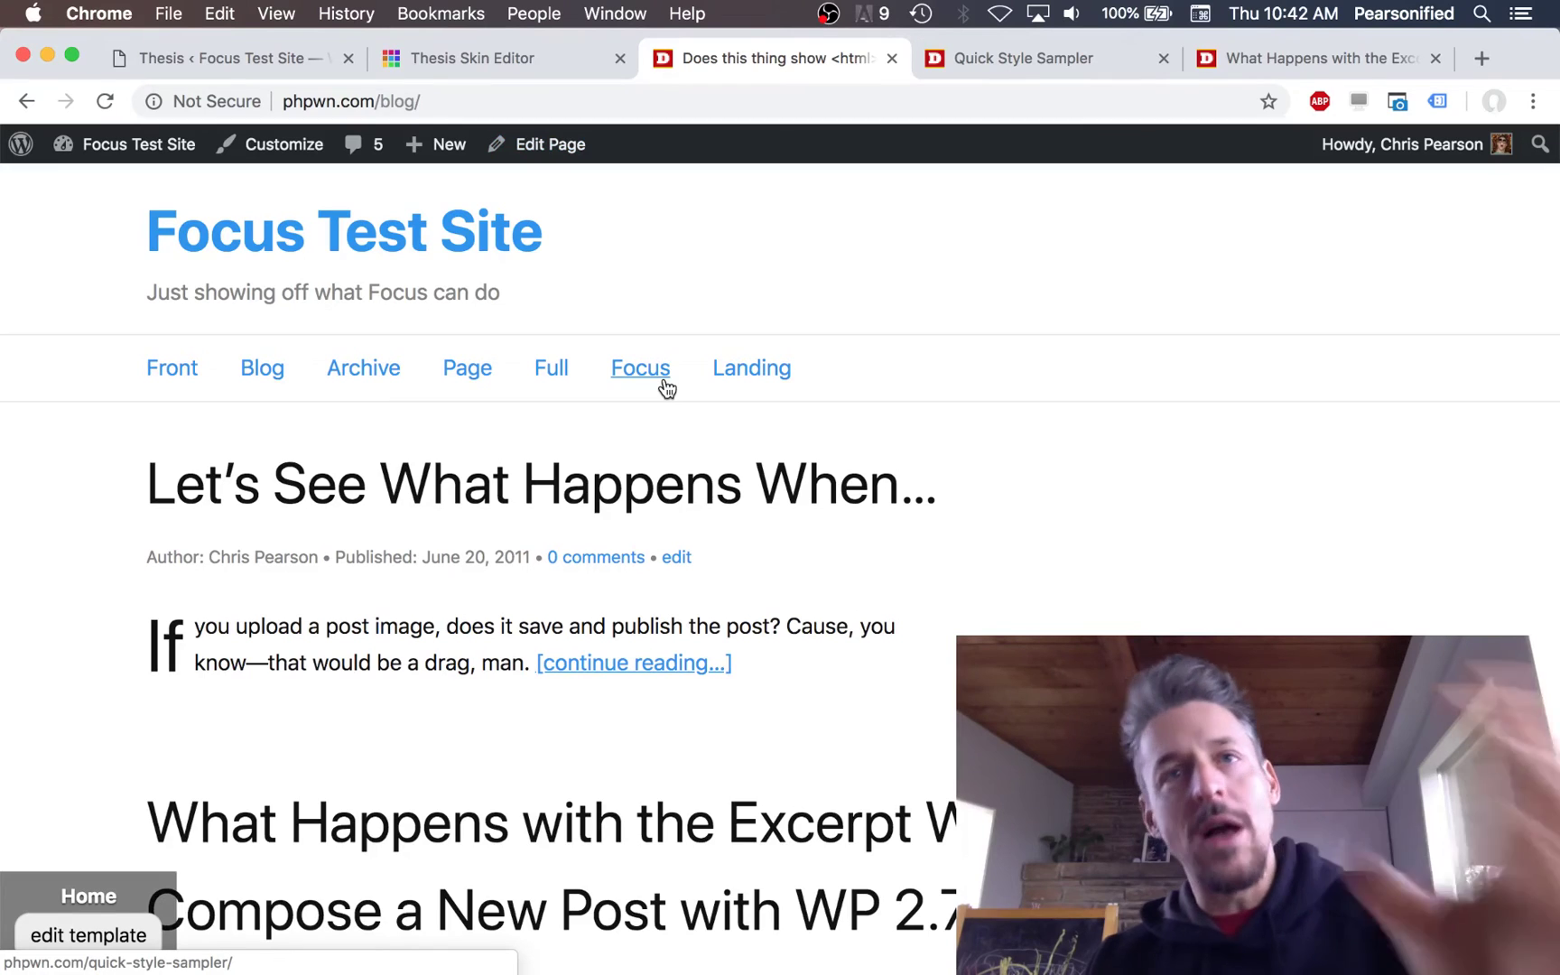
{"action": "left_click", "coordinate": [965, 60]}
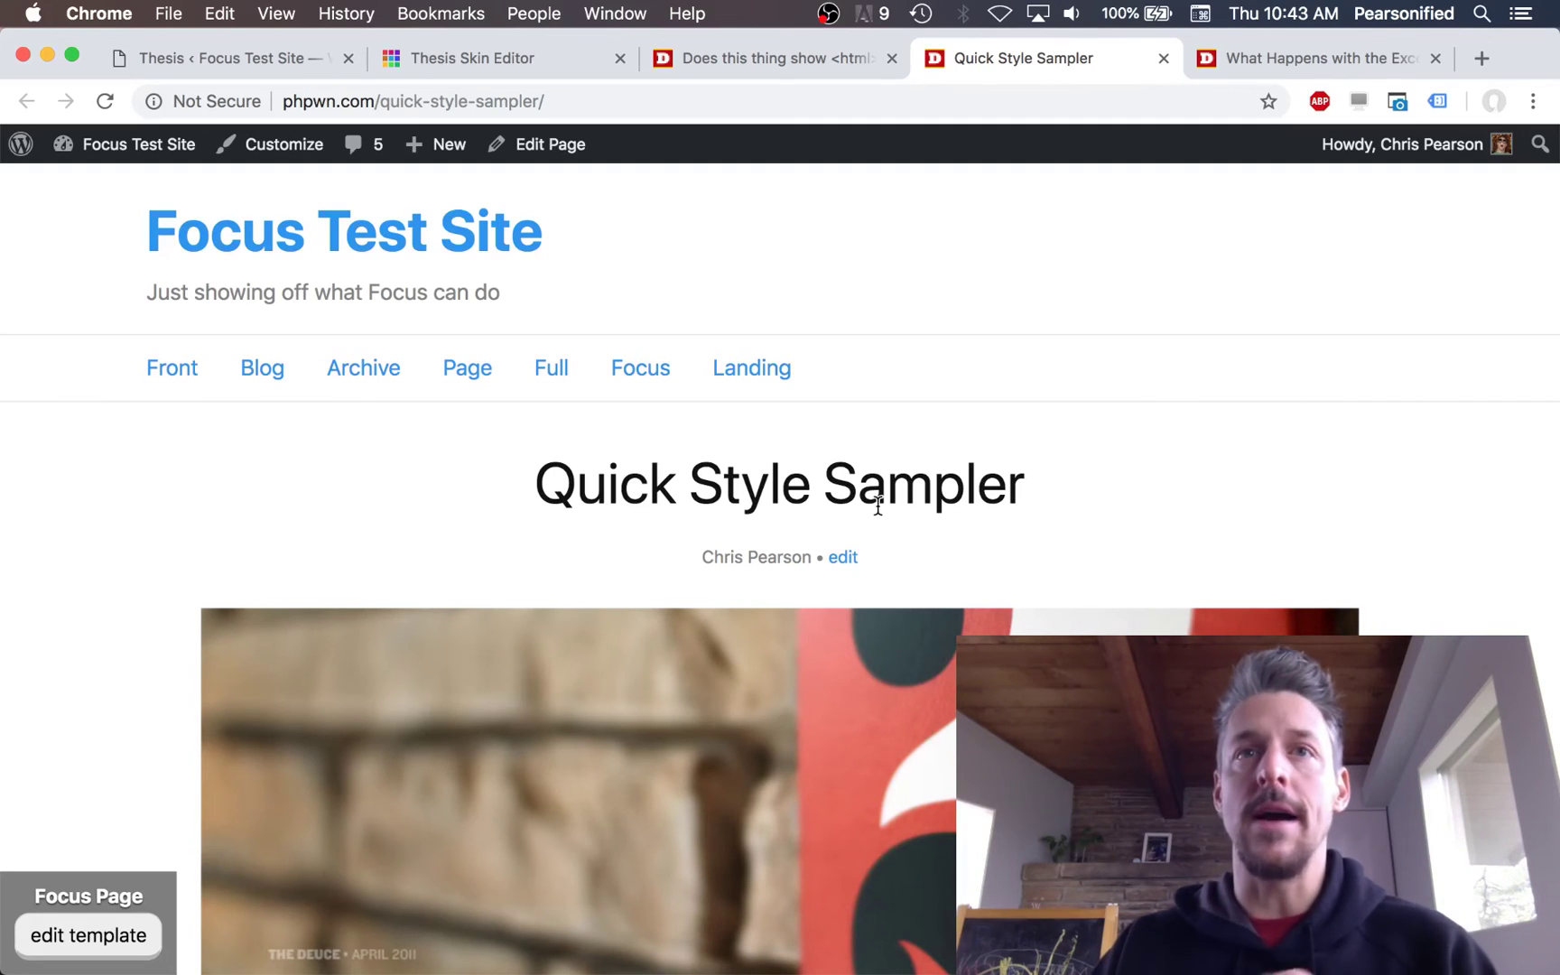
{"action": "left_click", "coordinate": [706, 56]}
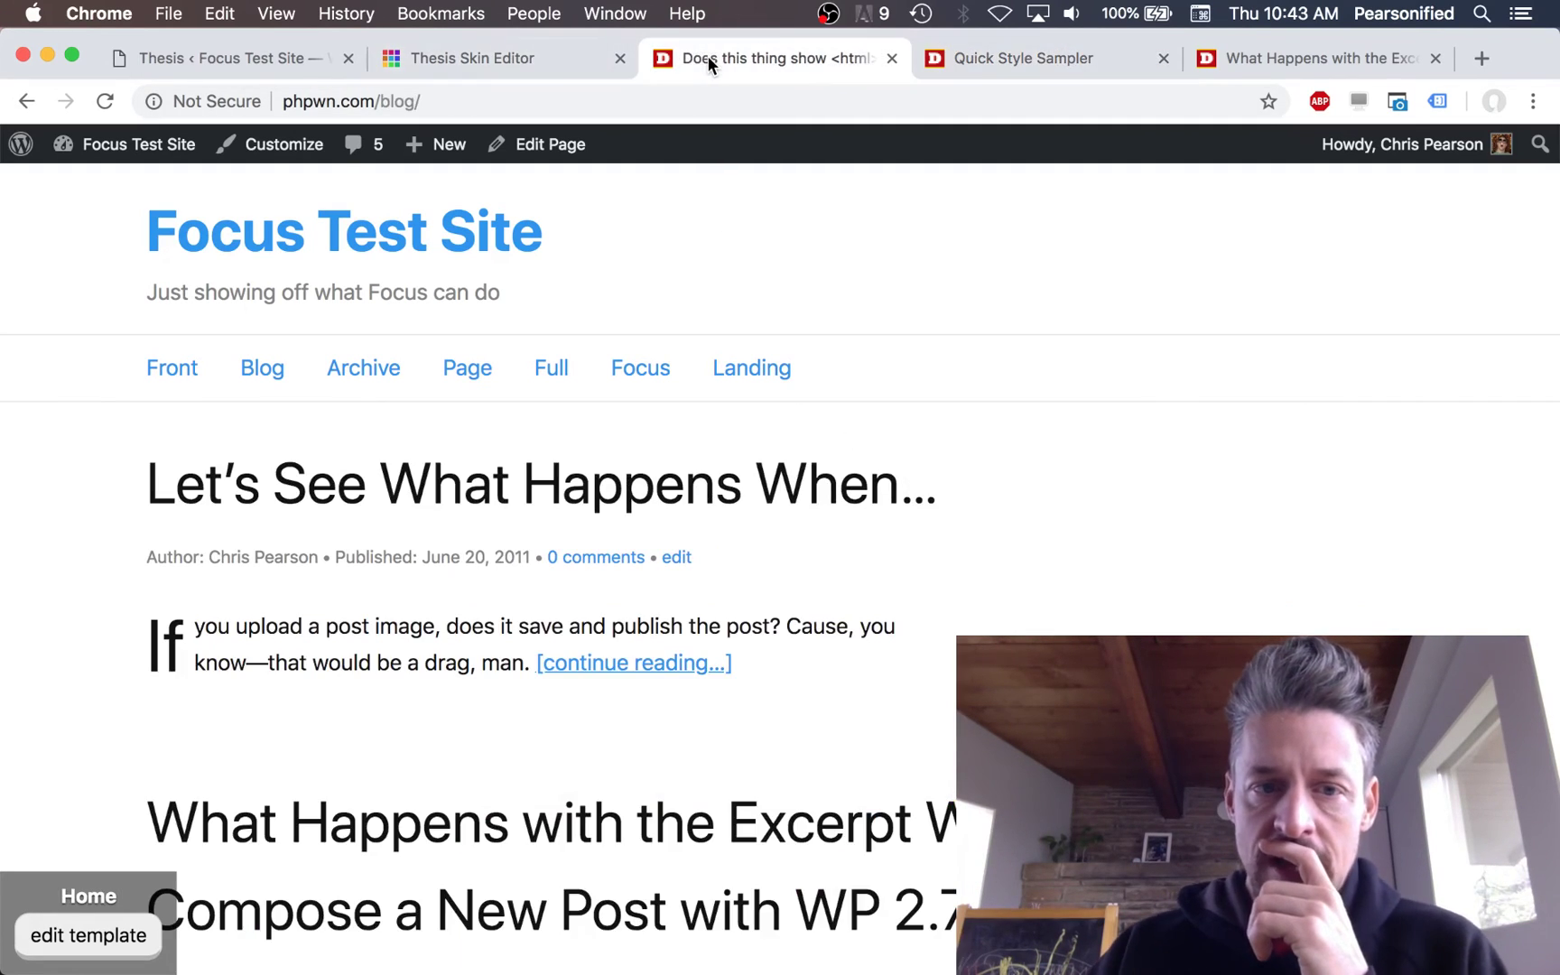
- Choose Full Width for the Focus skin's Content Presentation Mode and save the display options
{"action": "left_click", "coordinate": [281, 59]}
{"action": "left_click", "coordinate": [519, 445]}
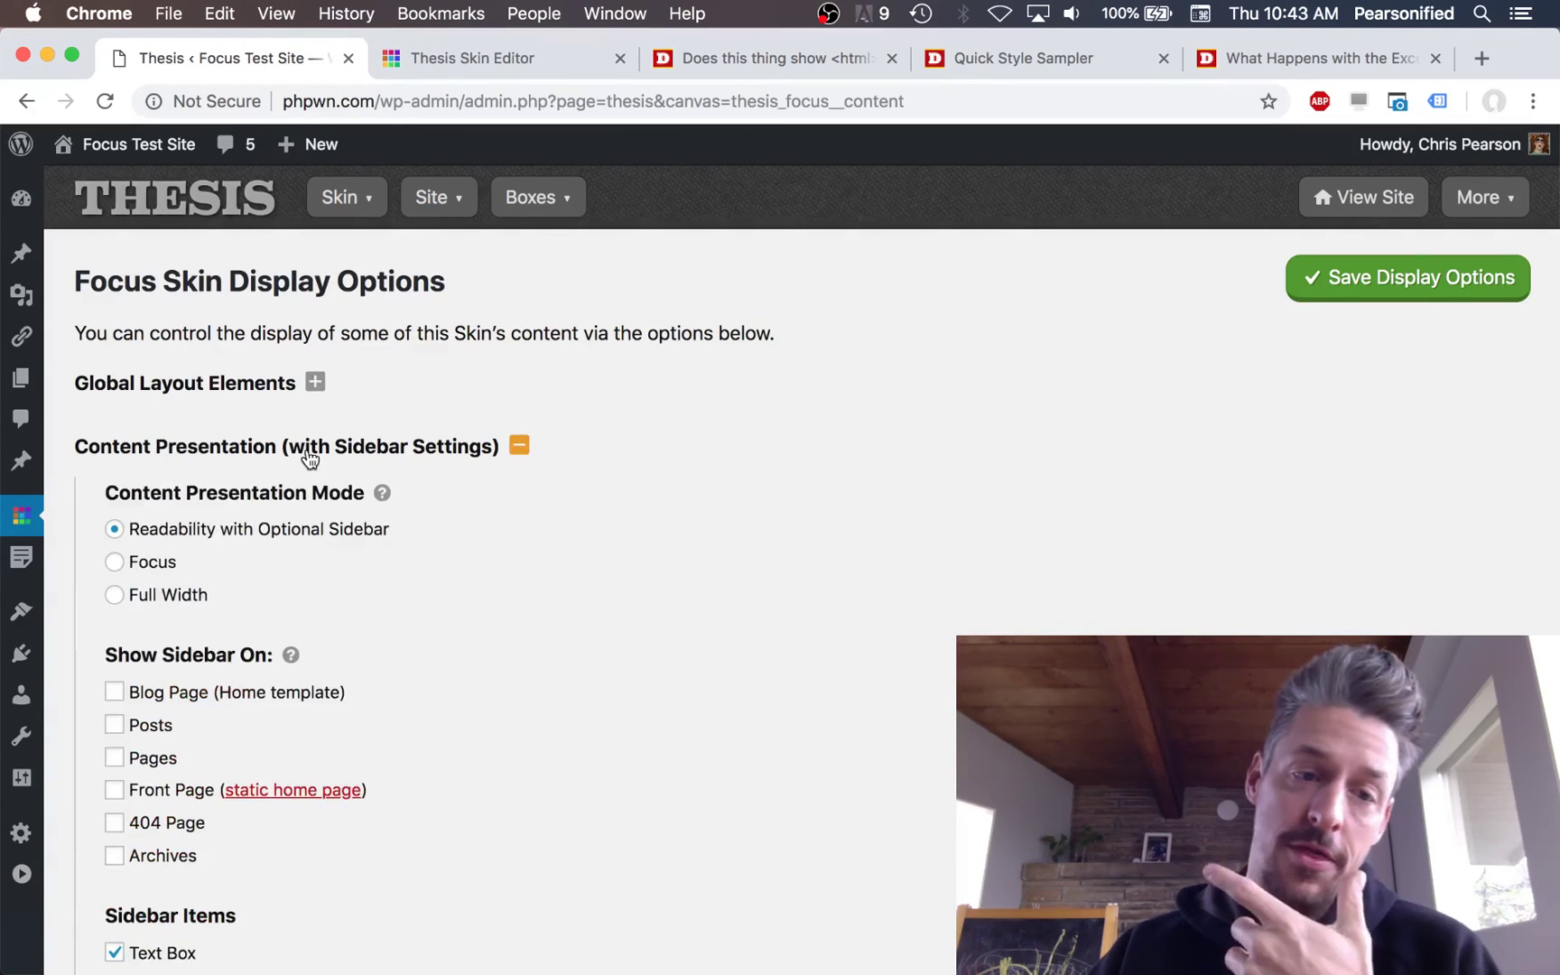
{"action": "scroll", "coordinate": [503, 496], "scroll_direction": "down", "scroll_amount": 3}
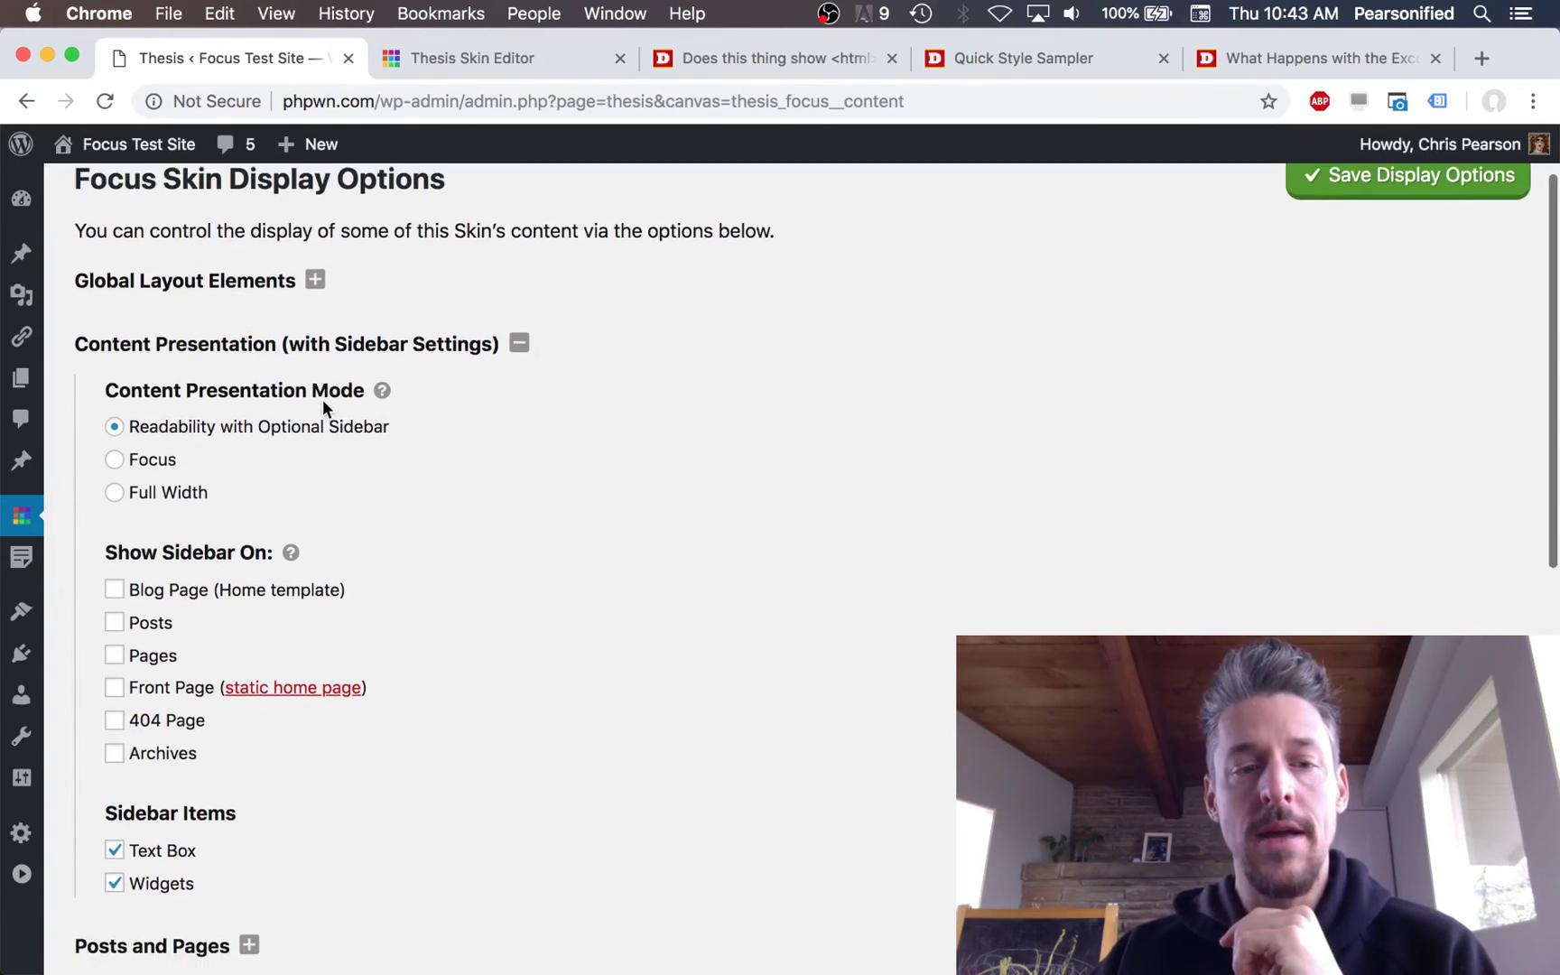
{"action": "left_click", "coordinate": [139, 487]}
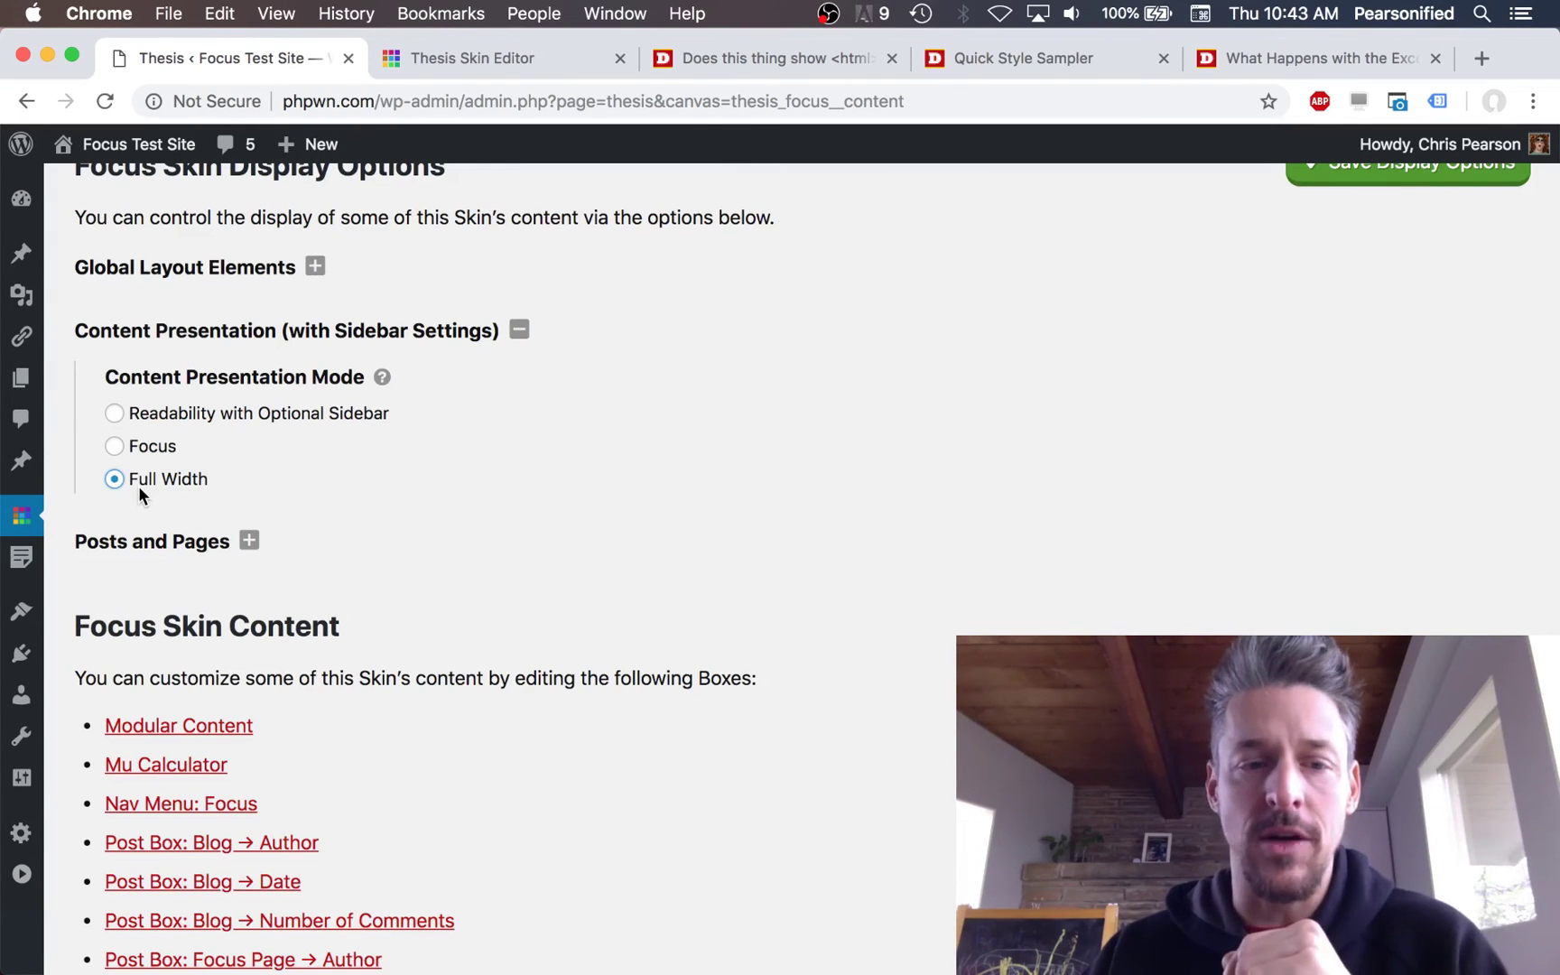
{"action": "scroll", "coordinate": [549, 492], "scroll_direction": "up", "scroll_amount": 5}
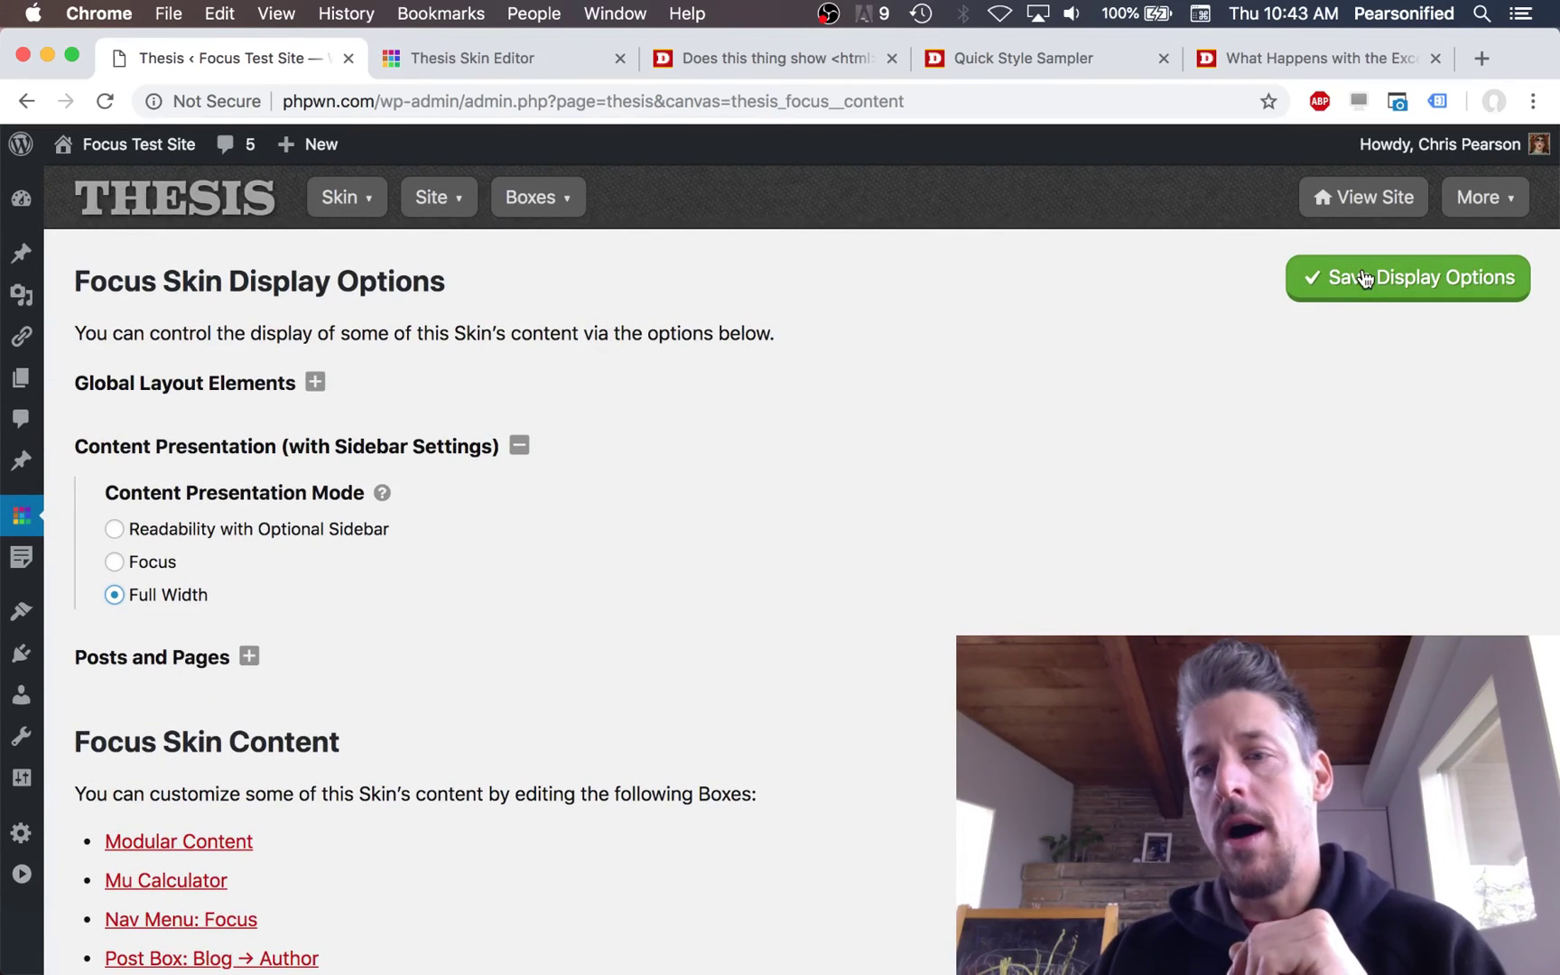
{"action": "left_click", "coordinate": [1362, 278]}
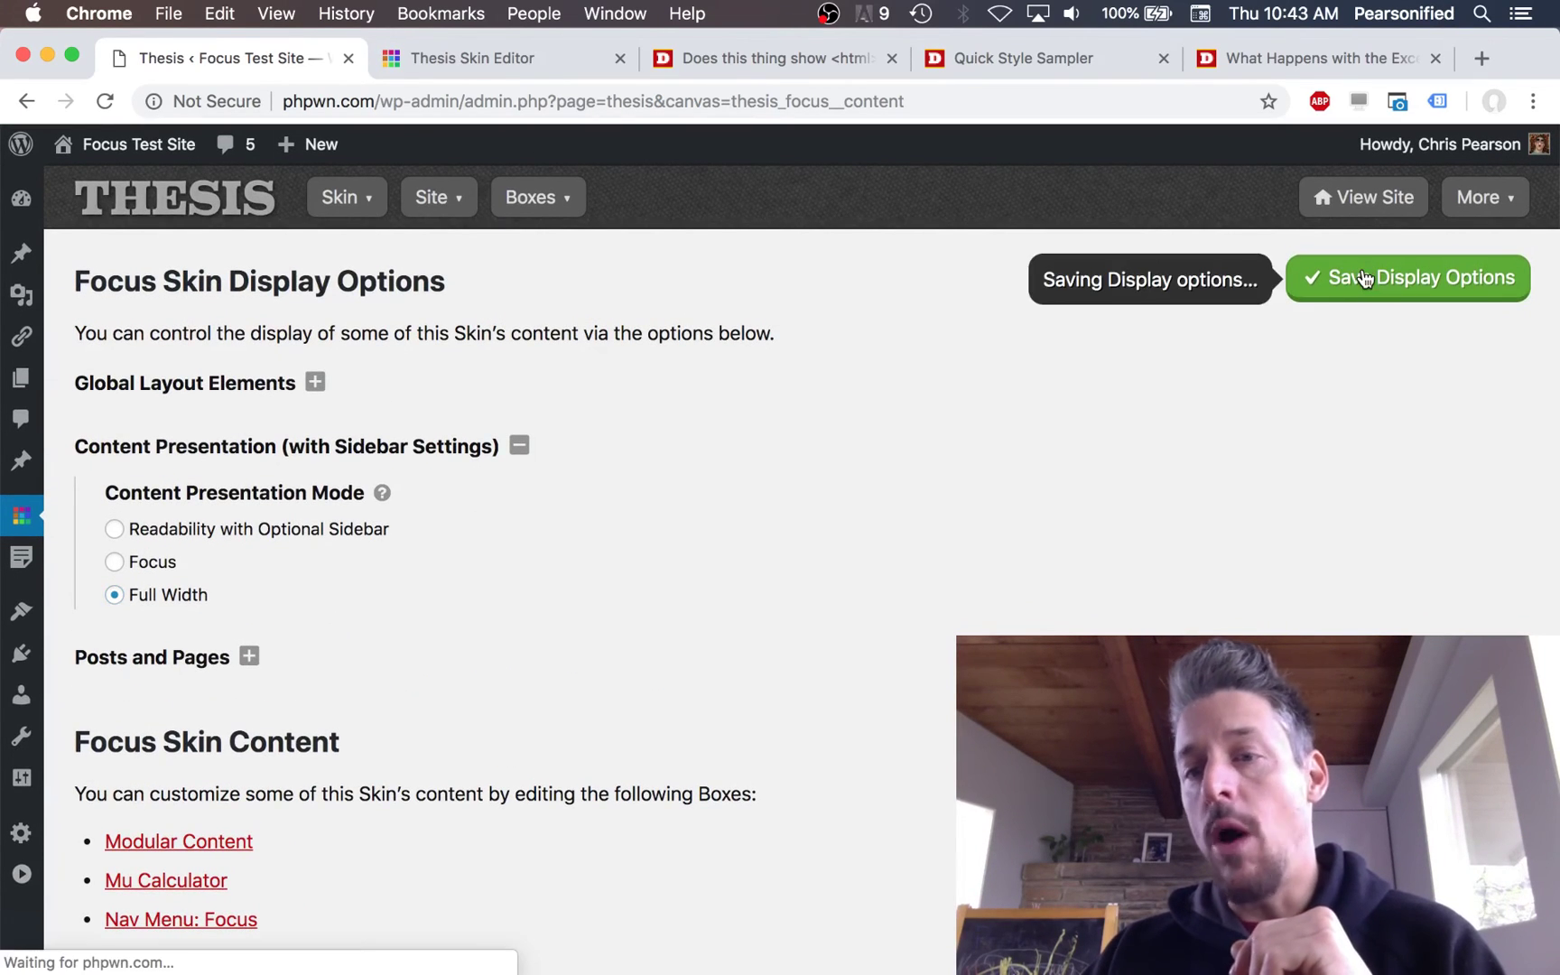
- Reload the Focus Test Site blog page and scroll through the new layout
{"action": "left_click", "coordinate": [756, 70]}
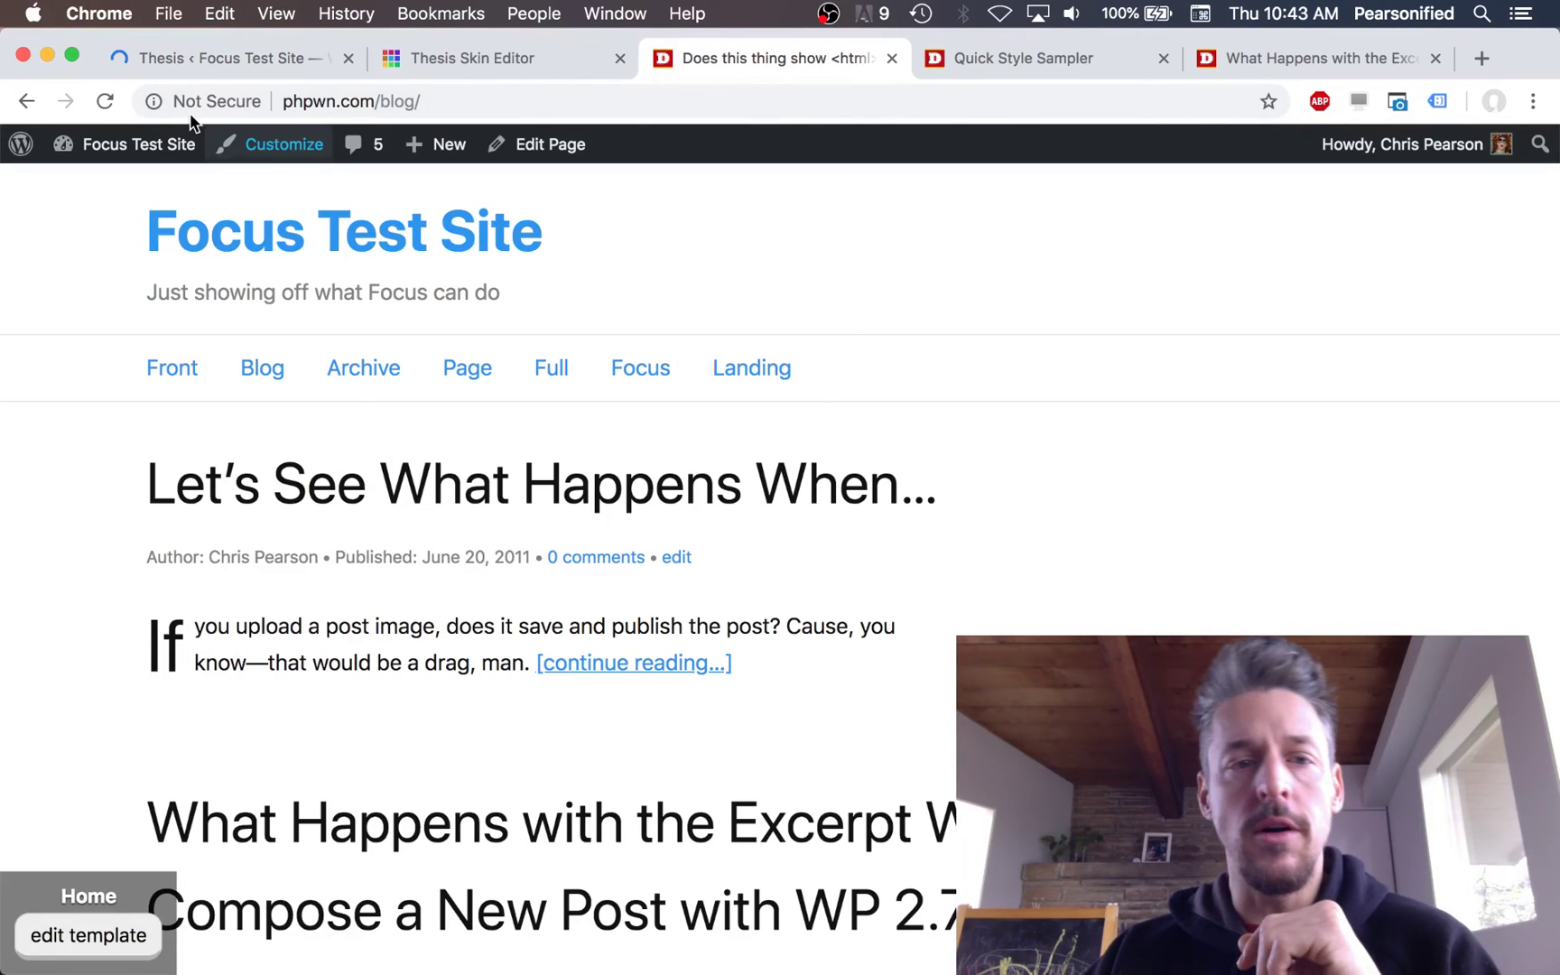
{"action": "left_click", "coordinate": [105, 101]}
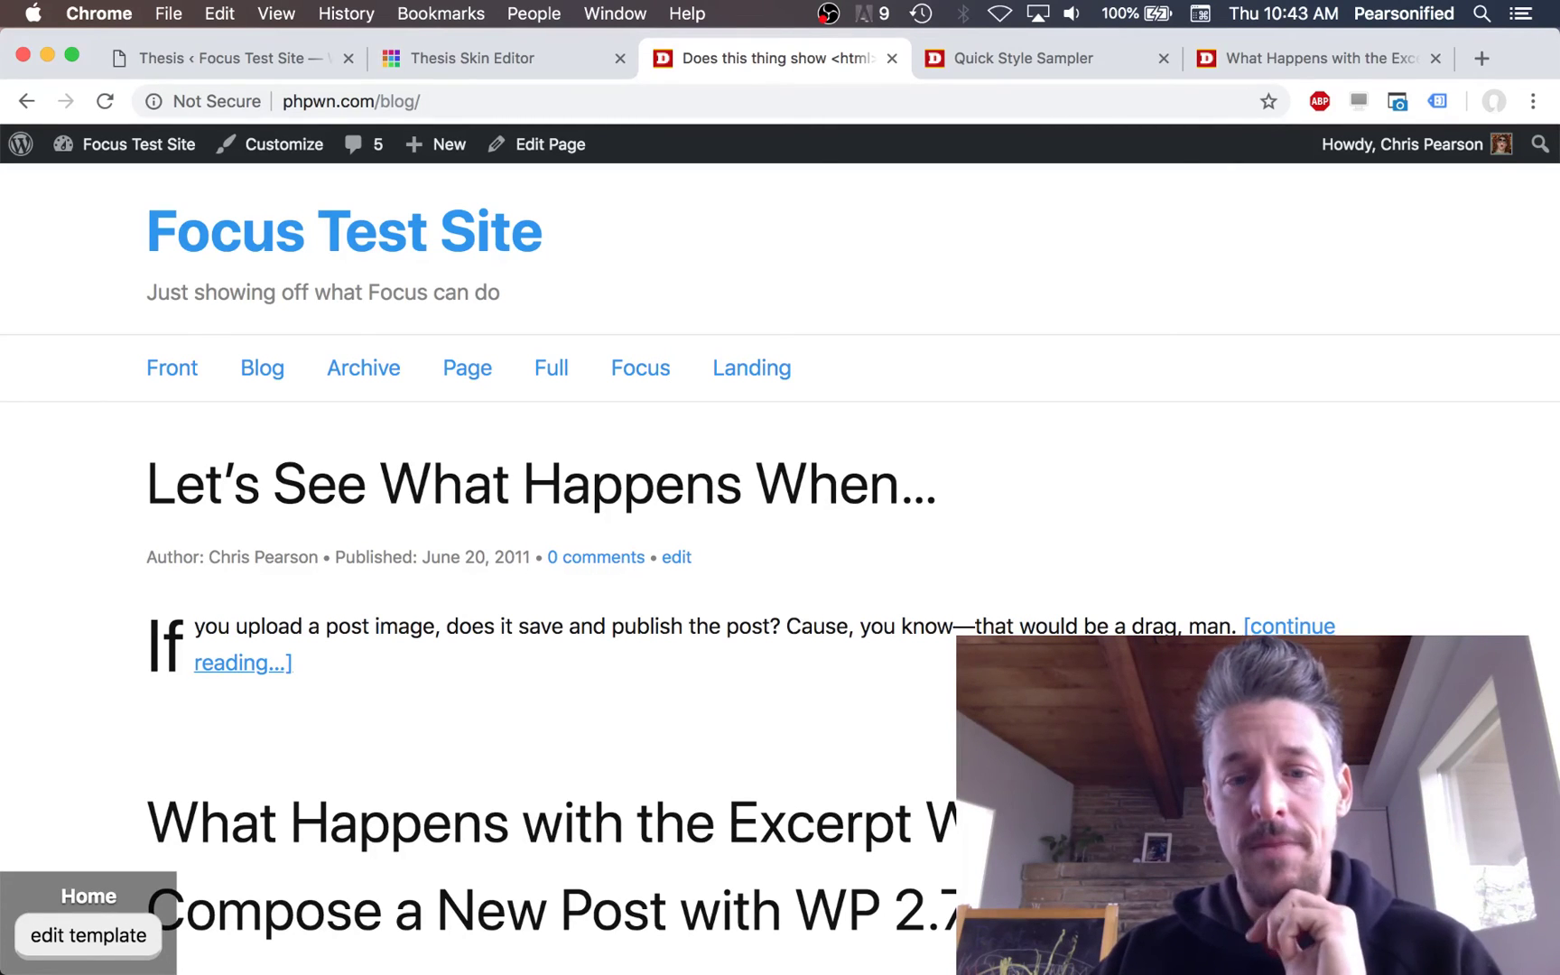
{"action": "scroll", "coordinate": [780, 568], "scroll_direction": "down", "scroll_amount": 3}
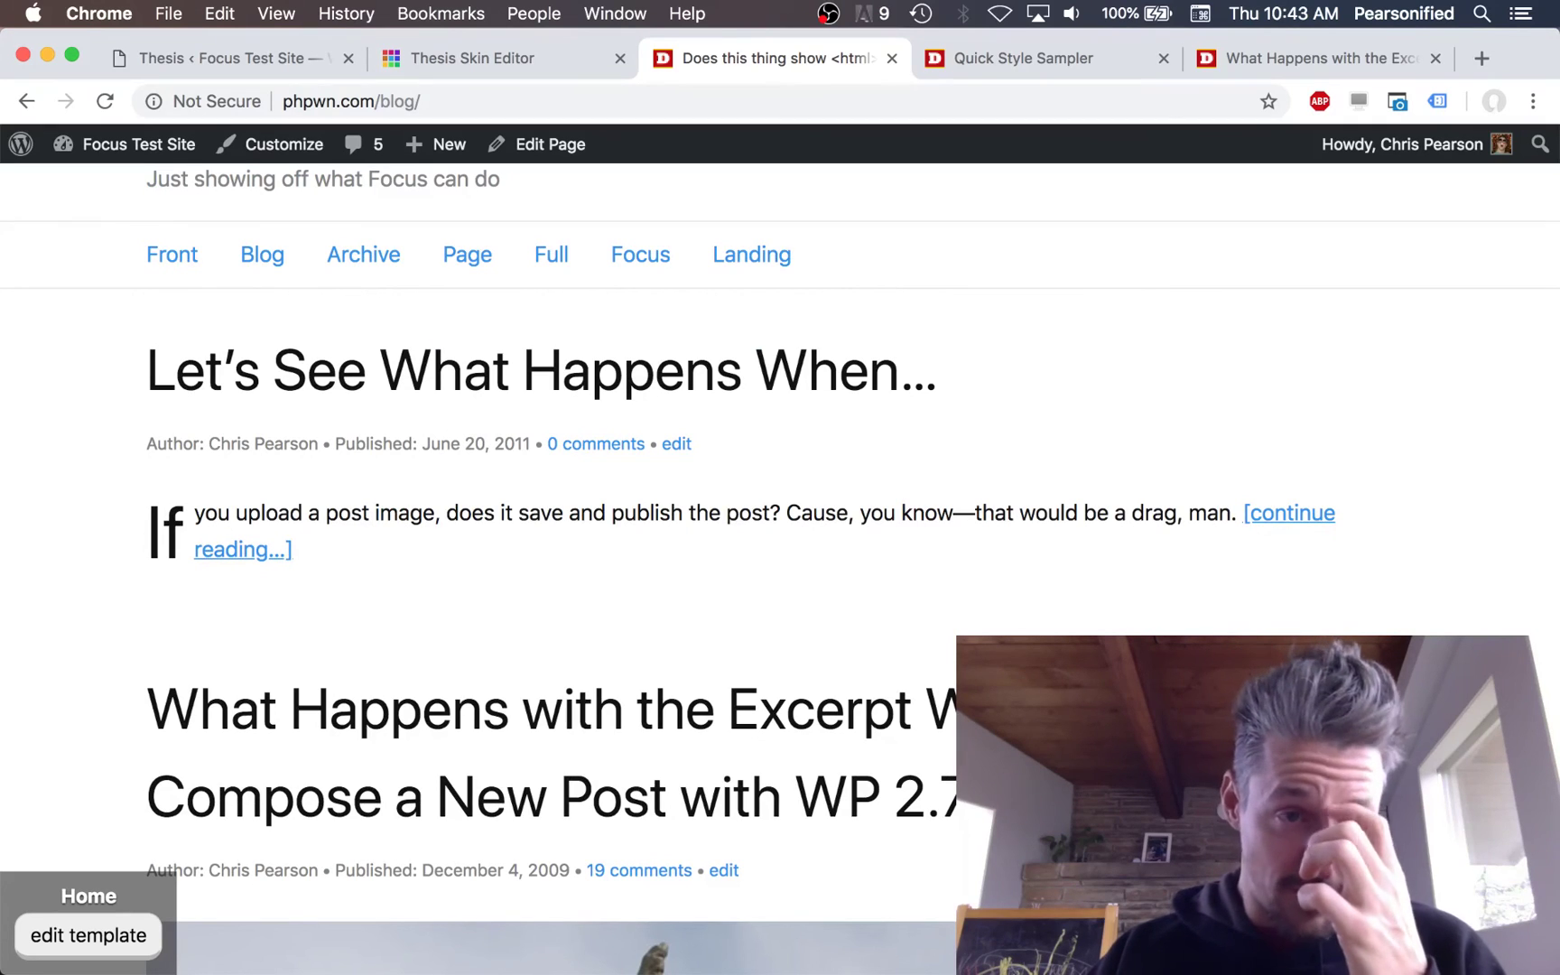
{"action": "scroll", "coordinate": [780, 569], "scroll_direction": "down", "scroll_amount": 10}
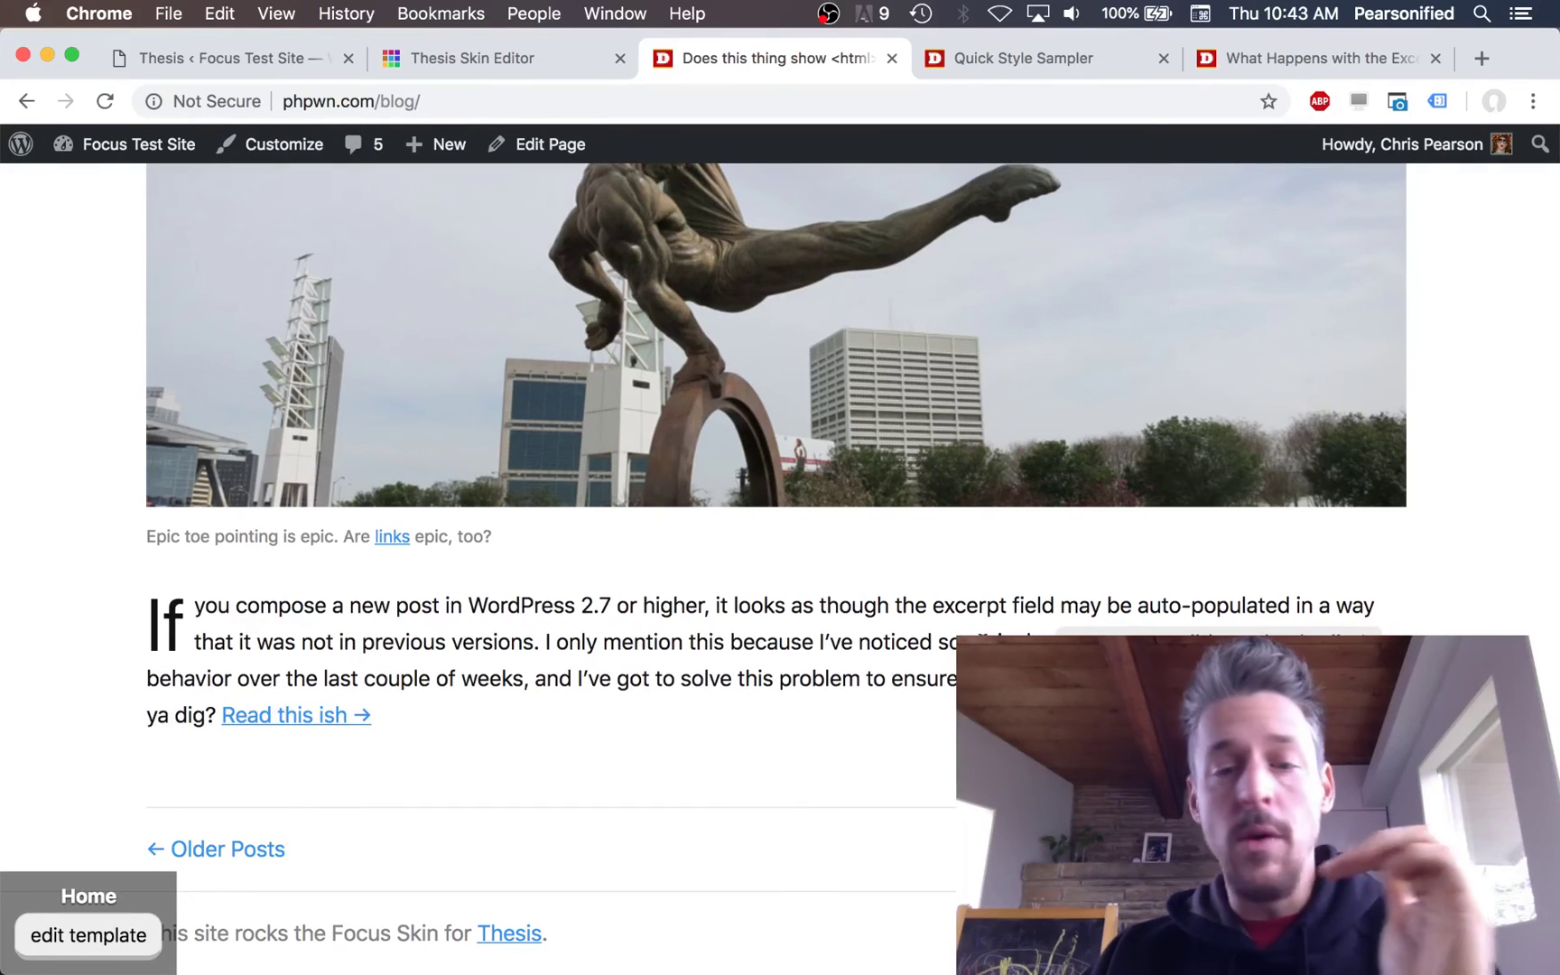
- Highlight excerpt text to show it now spans the full page width without a sidebar
{"action": "left_click_drag", "start_coordinate": [298, 591], "coordinate": [648, 672]}
{"action": "left_click", "coordinate": [709, 704]}
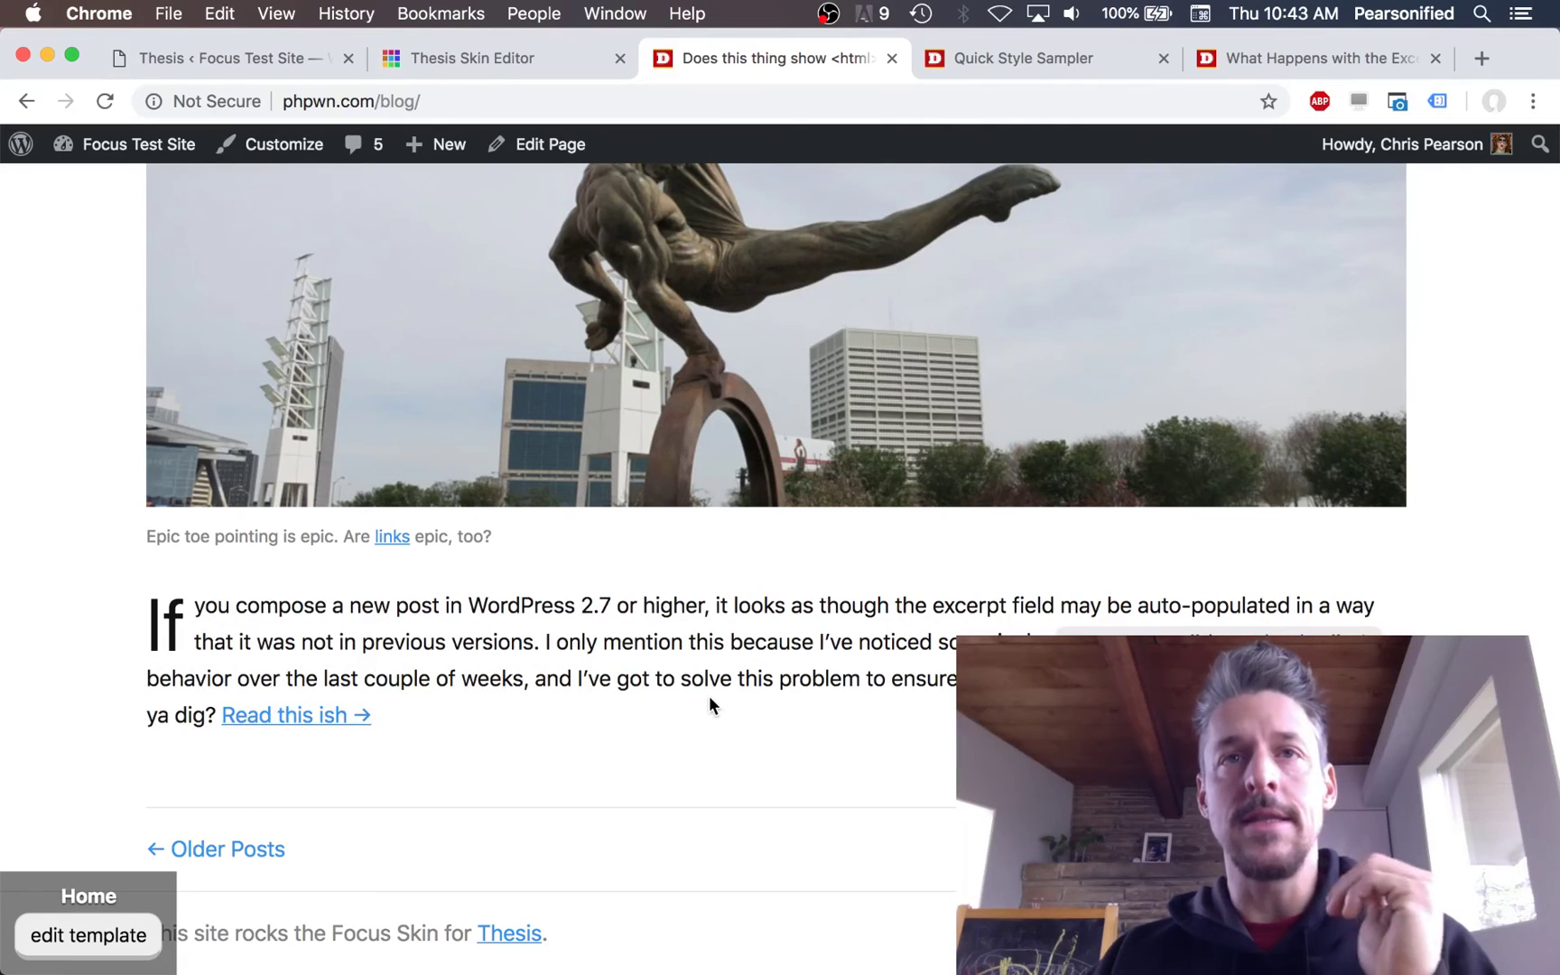
{"action": "scroll", "coordinate": [709, 704], "scroll_direction": "up", "scroll_amount": 5}
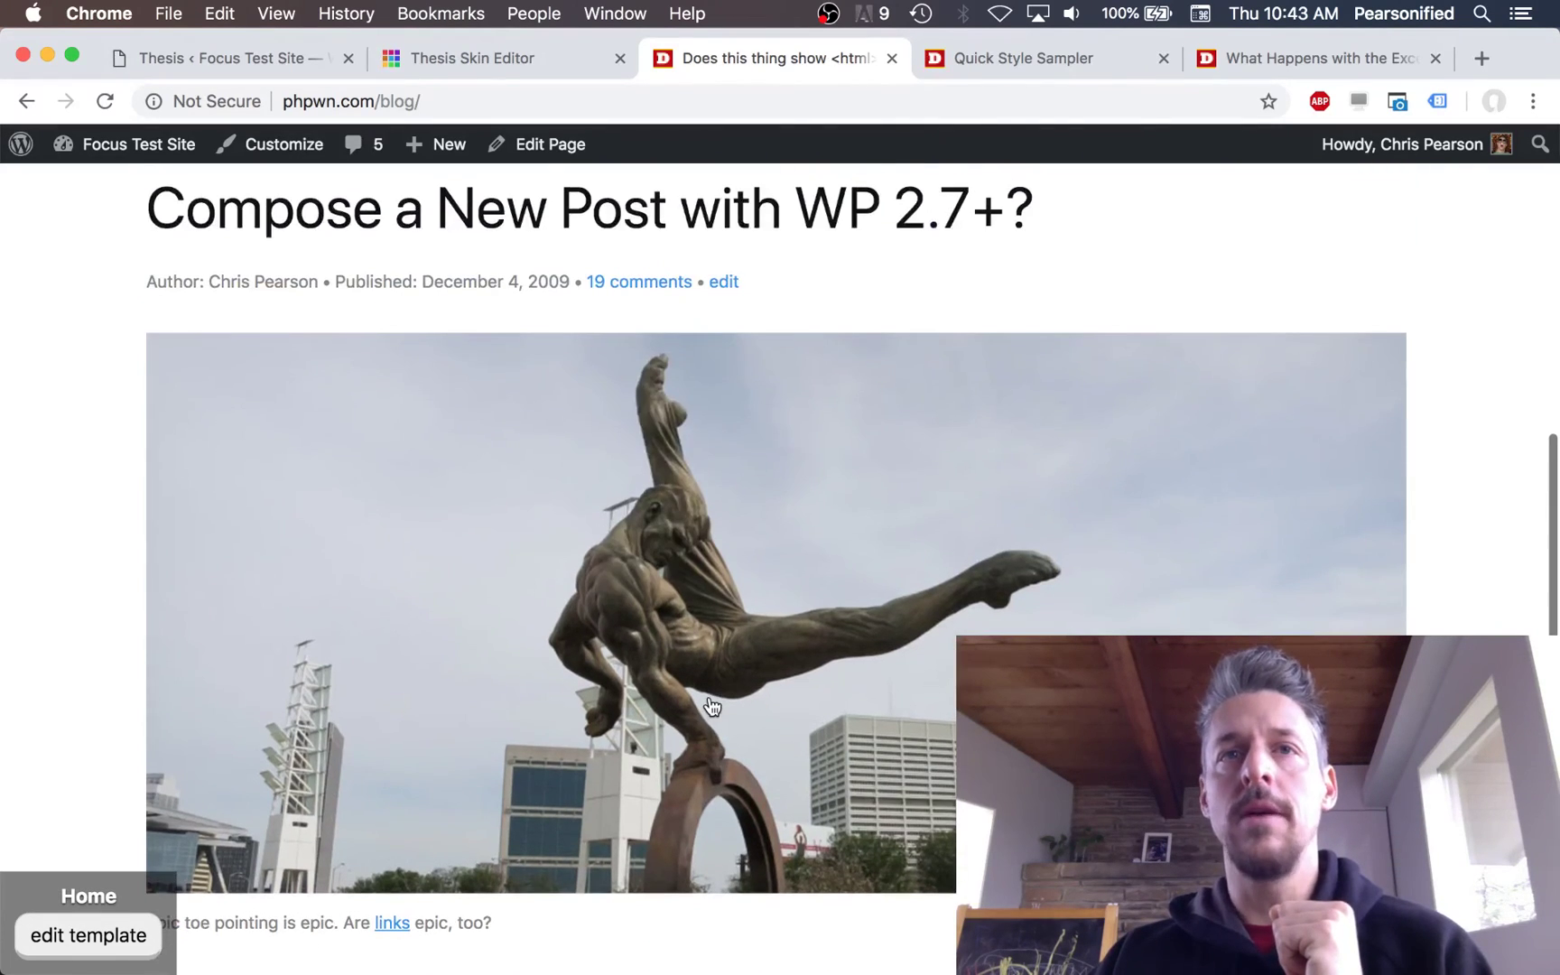
{"action": "scroll", "coordinate": [710, 704], "scroll_direction": "down", "scroll_amount": 5}
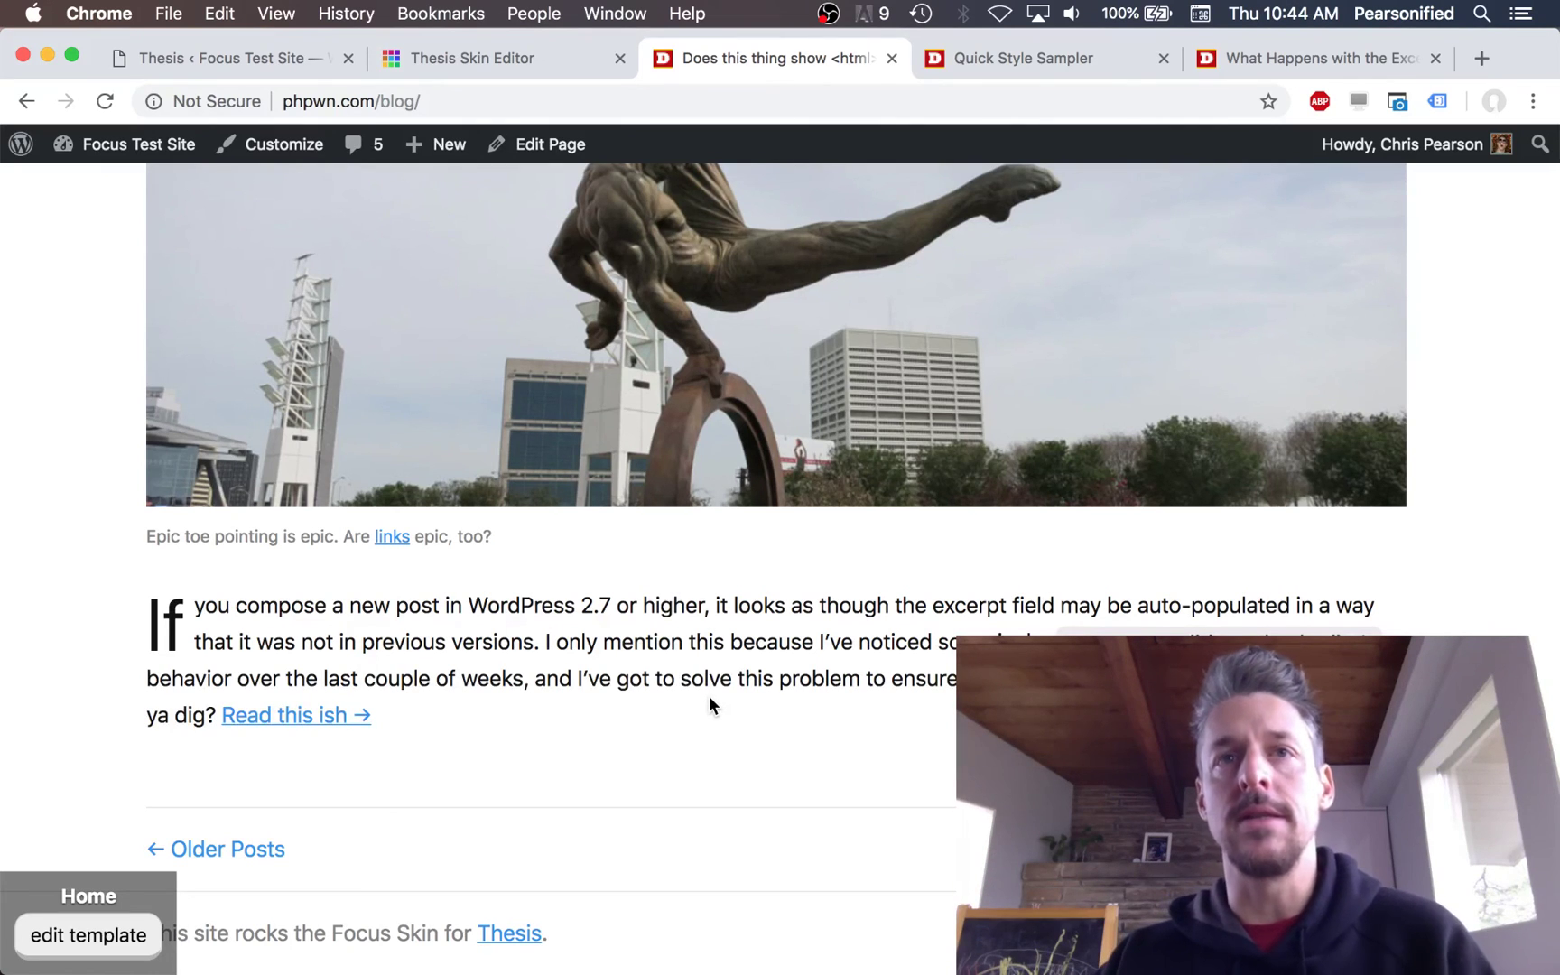
{"action": "scroll", "coordinate": [710, 698], "scroll_direction": "up", "scroll_amount": 10}
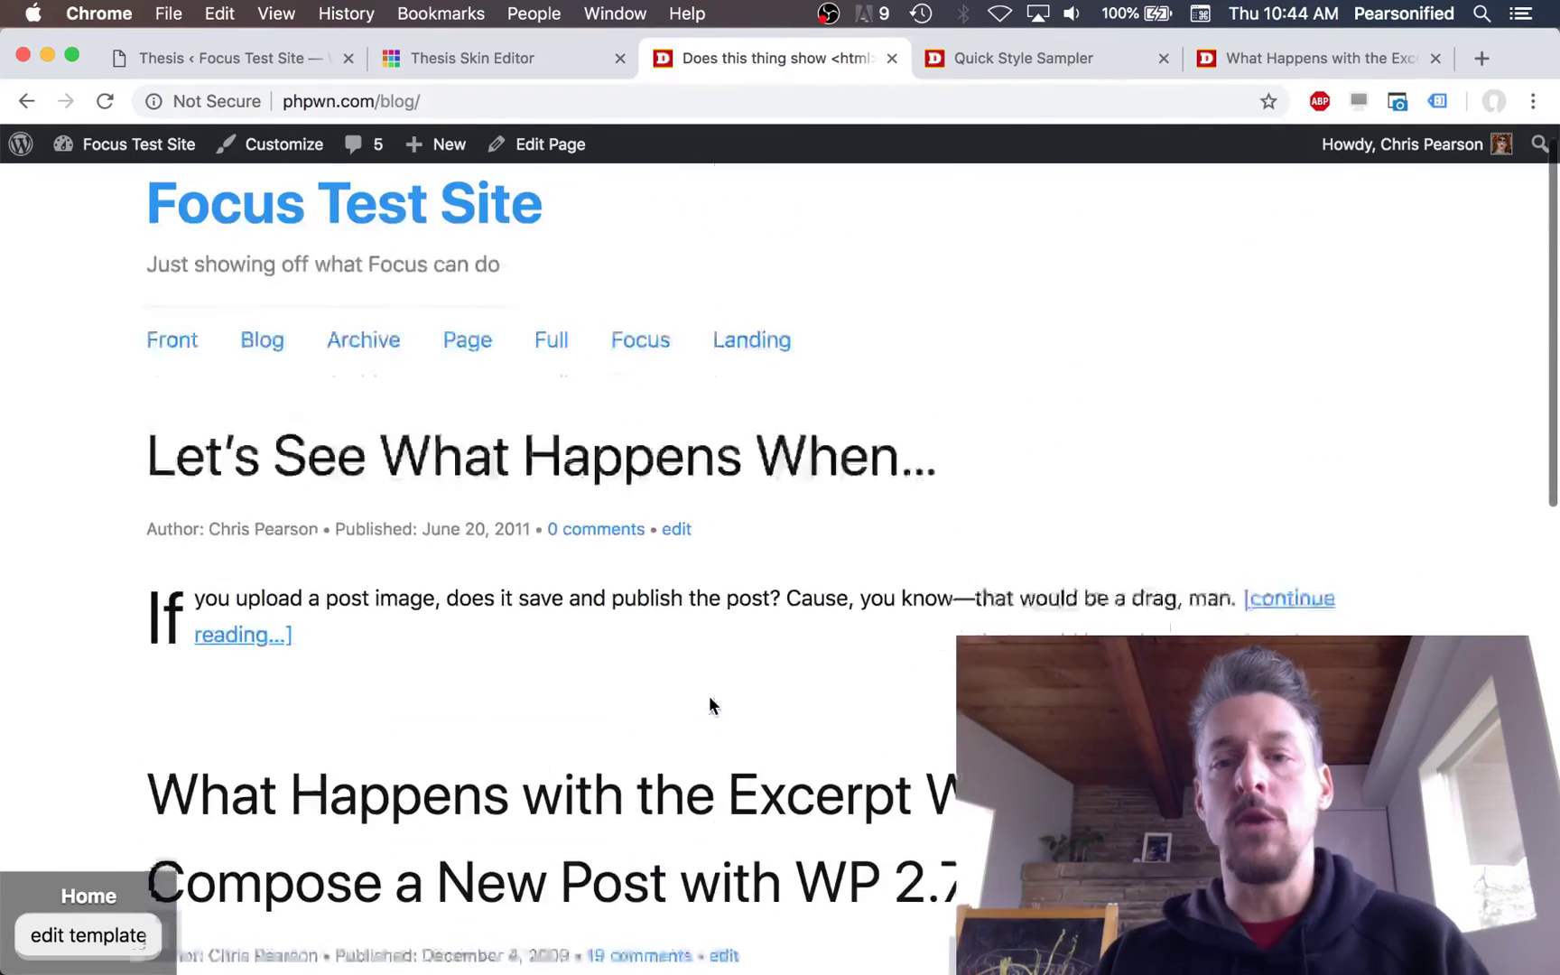
{"action": "left_click_drag", "start_coordinate": [437, 632], "coordinate": [819, 637]}
{"action": "left_click", "coordinate": [816, 636]}
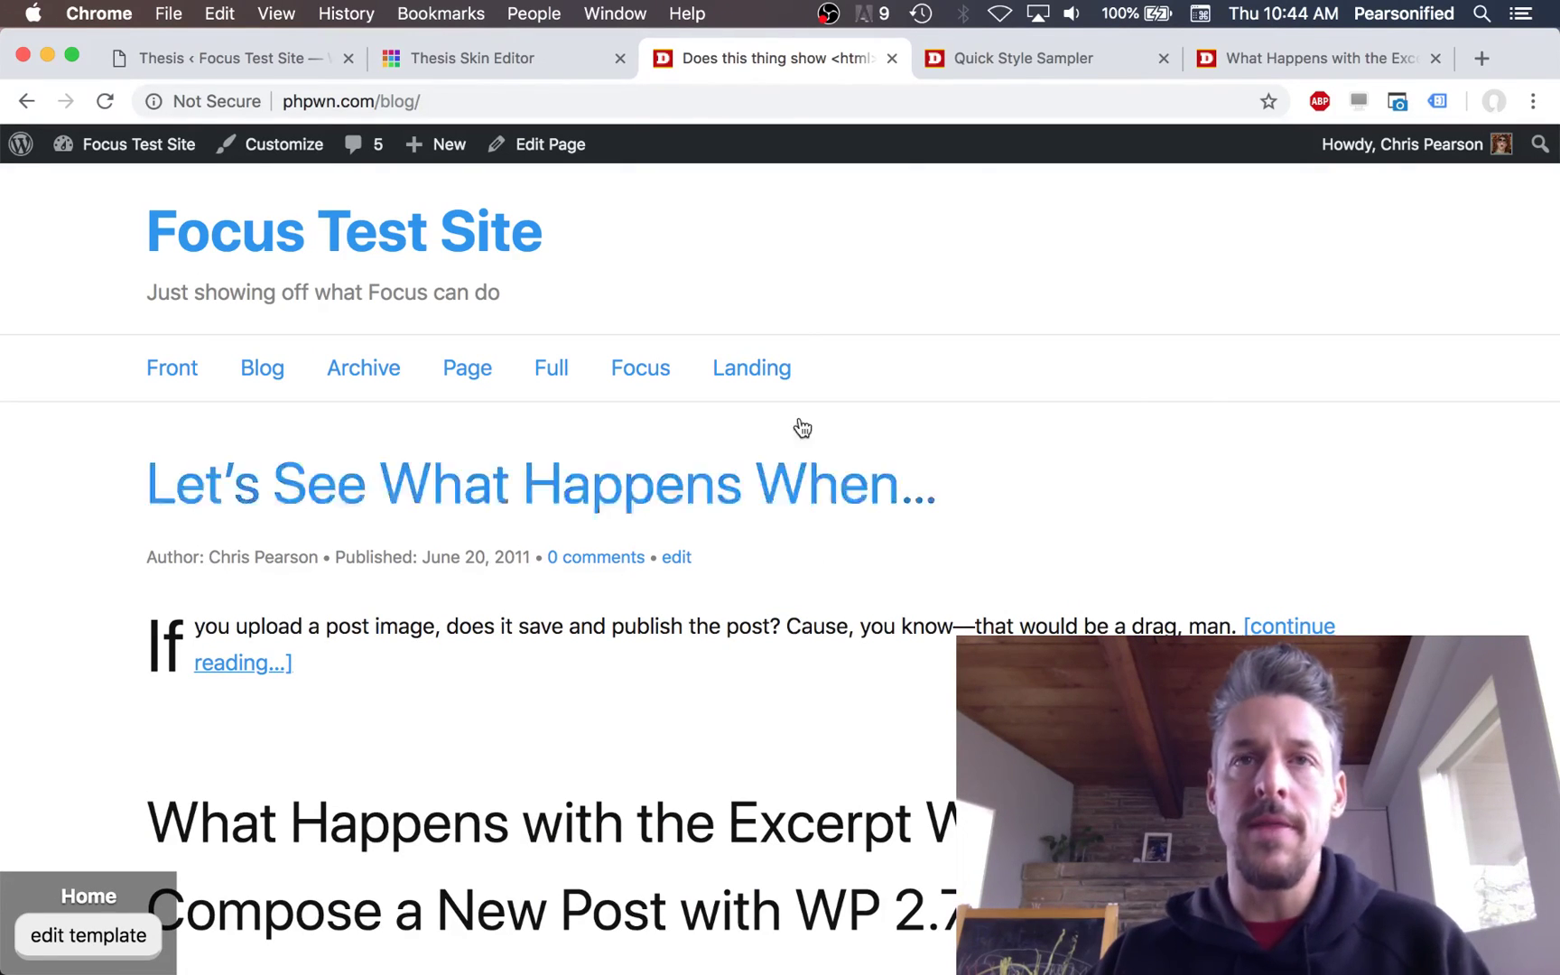
- Reopen Focus Skin Display Options and expand Content Presentation to confirm Full Width is selected
{"action": "left_click", "coordinate": [288, 65]}
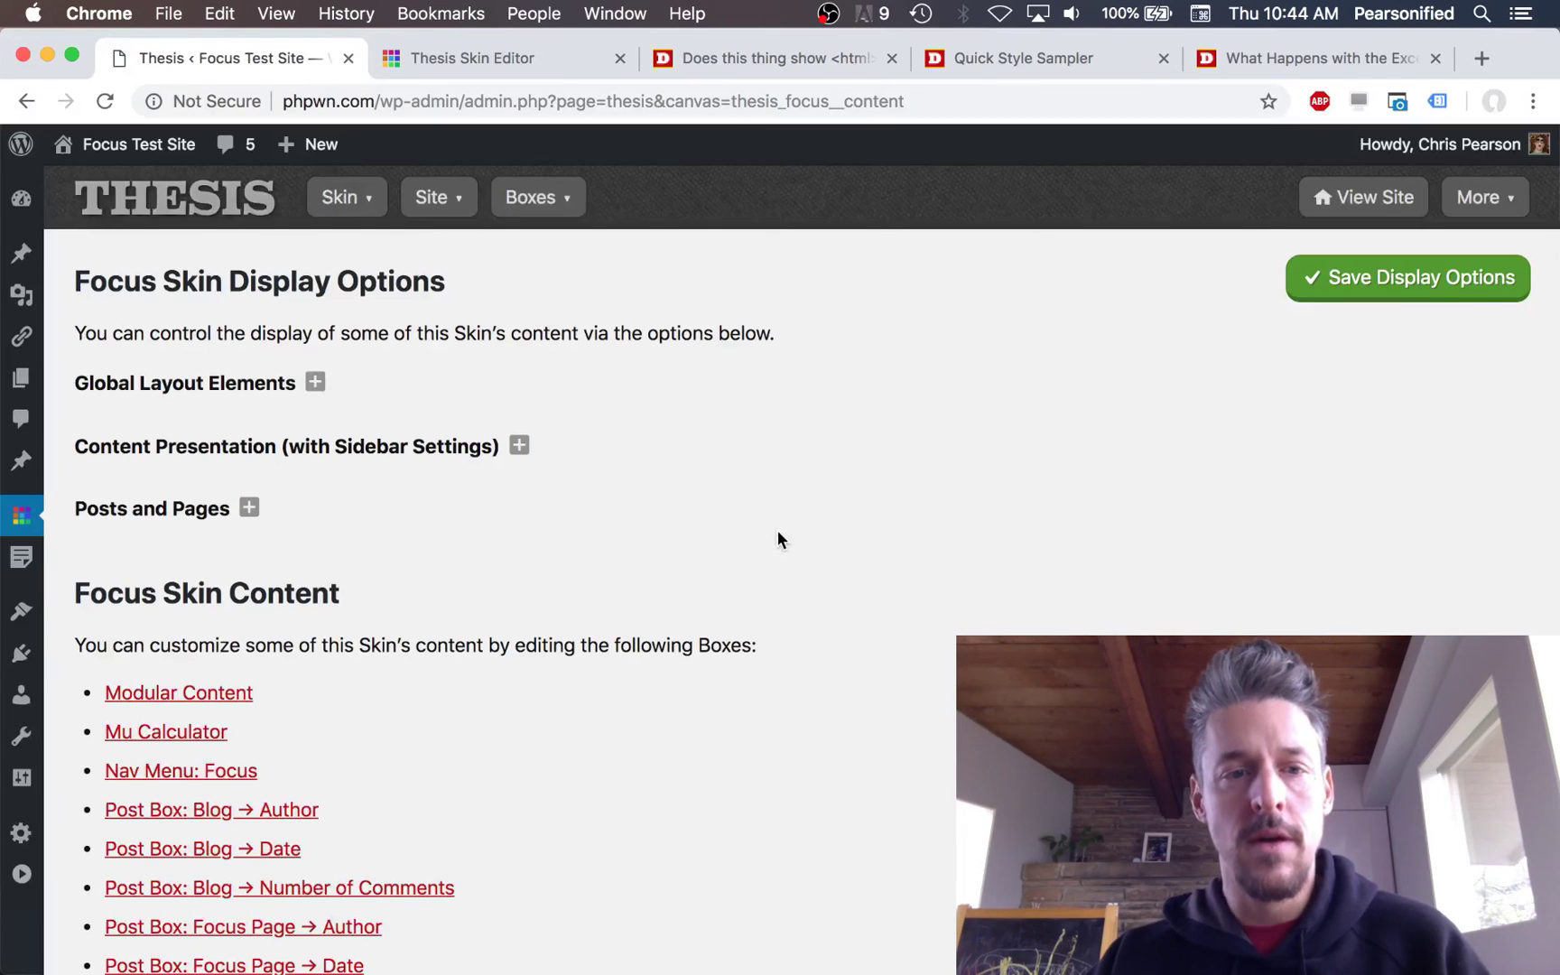
{"action": "left_click", "coordinate": [347, 451]}
{"action": "scroll", "coordinate": [709, 578], "scroll_direction": "down", "scroll_amount": 3}
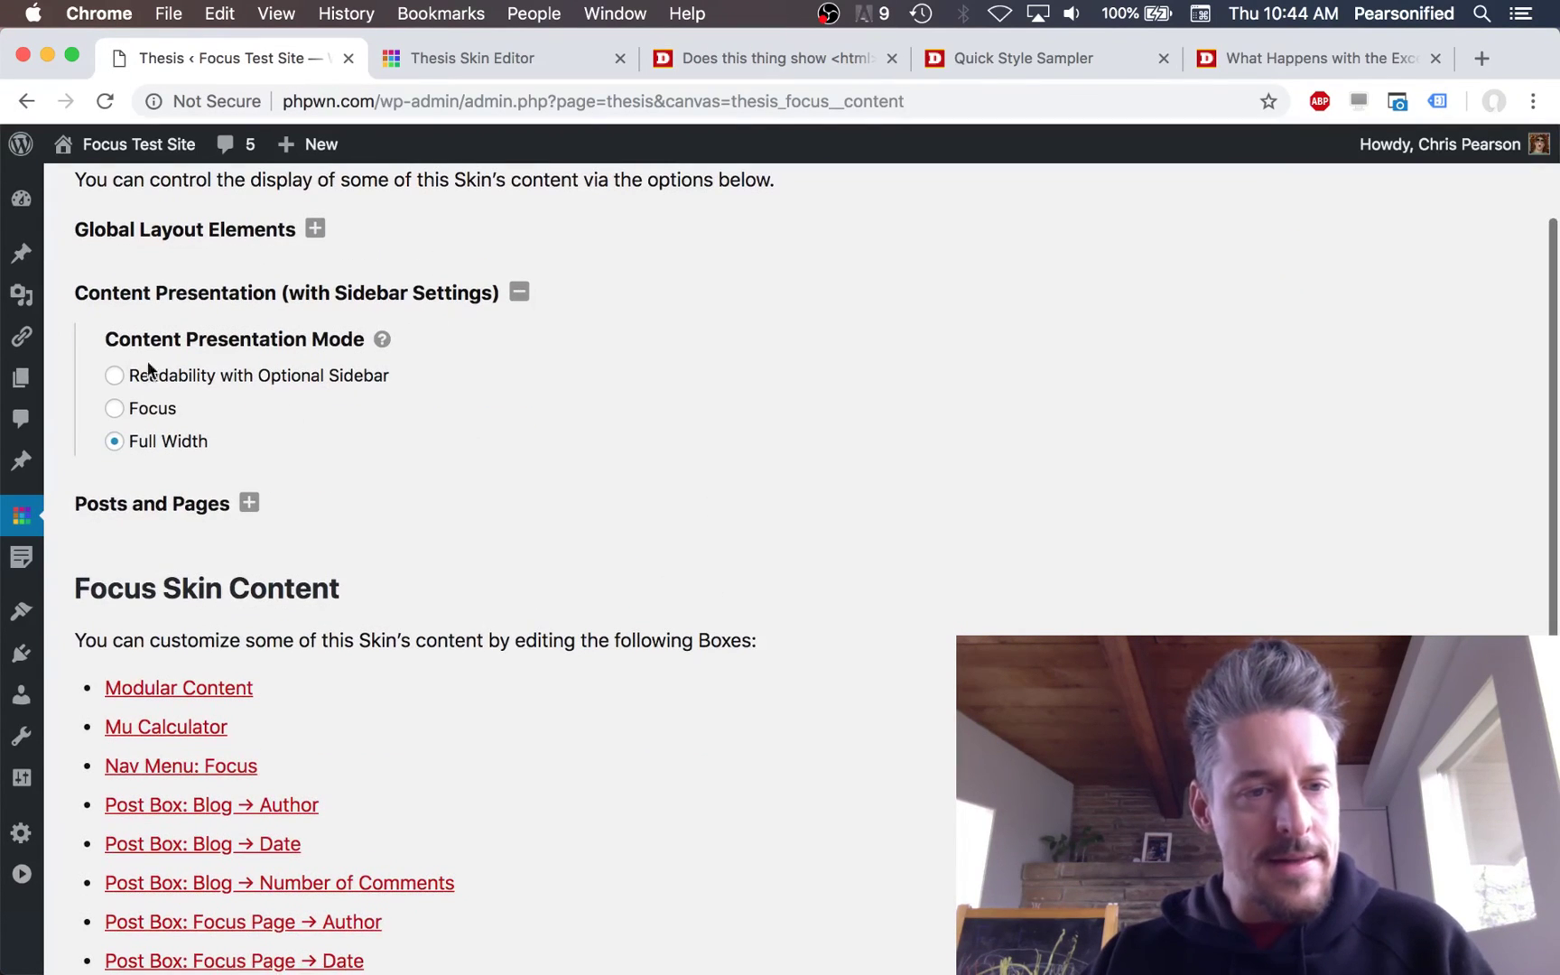